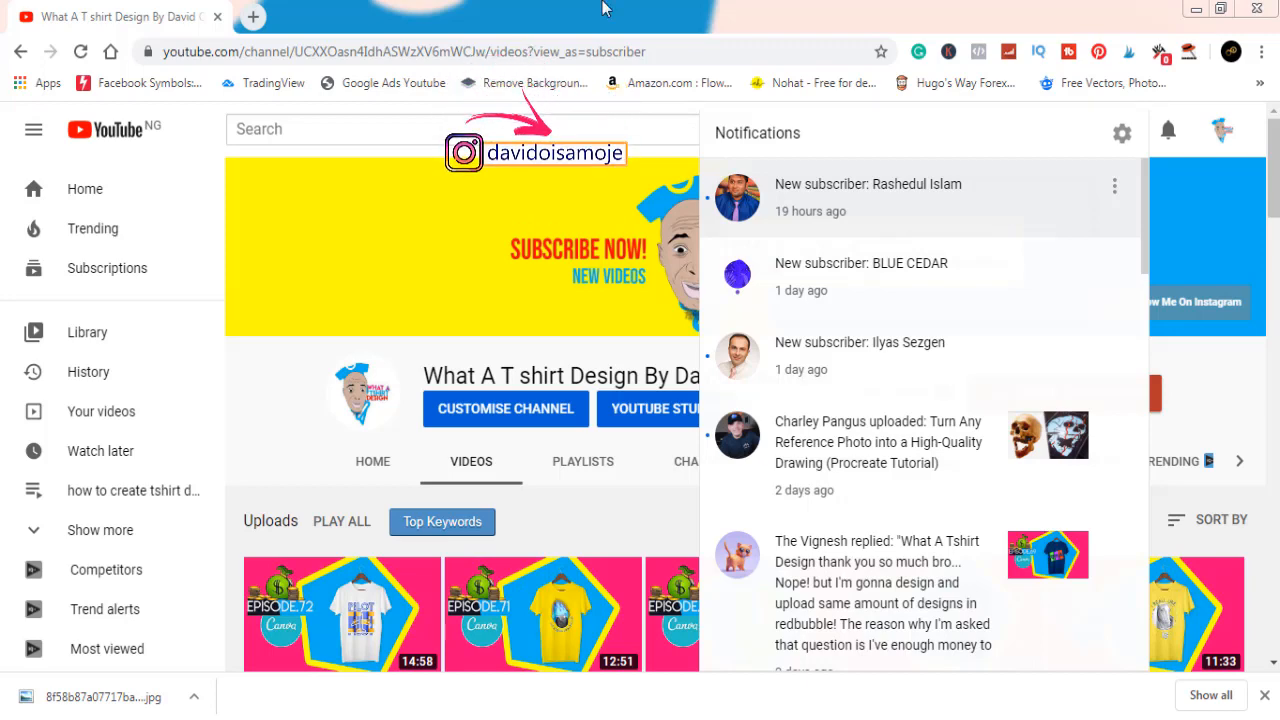
Open the Canva home page in a new browser tab
left_click(253, 16)
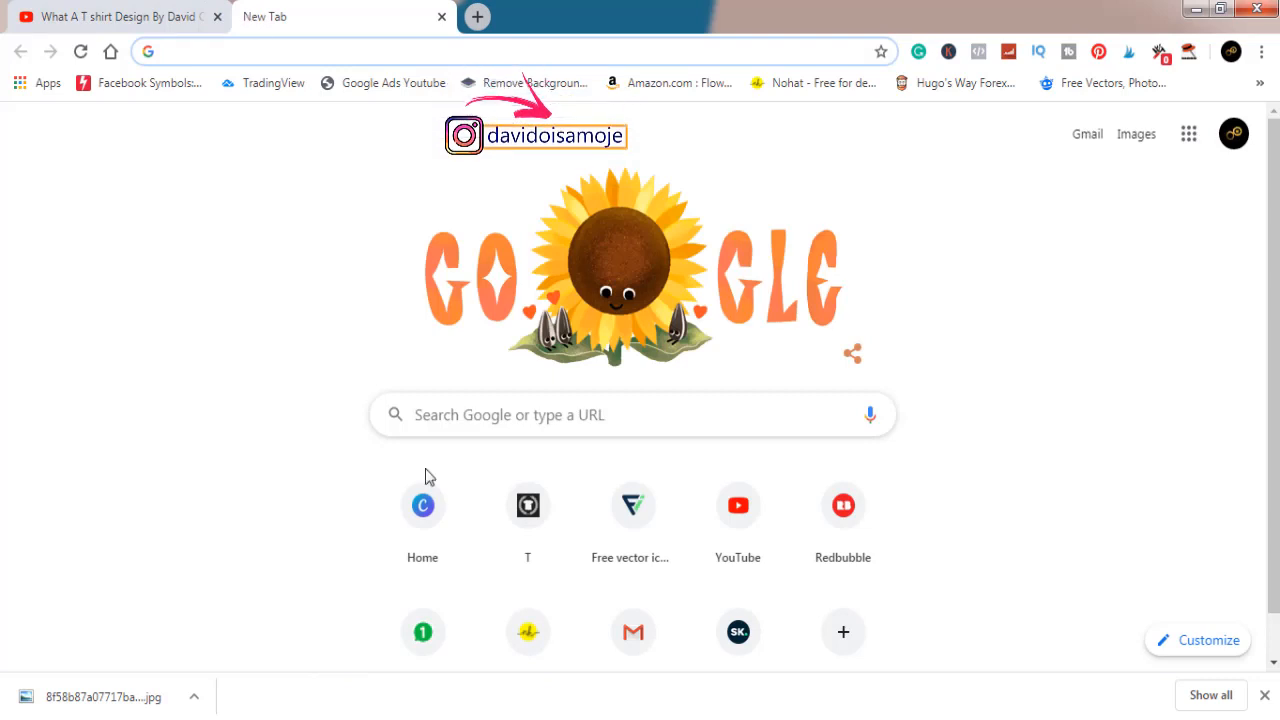
left_click(424, 508)
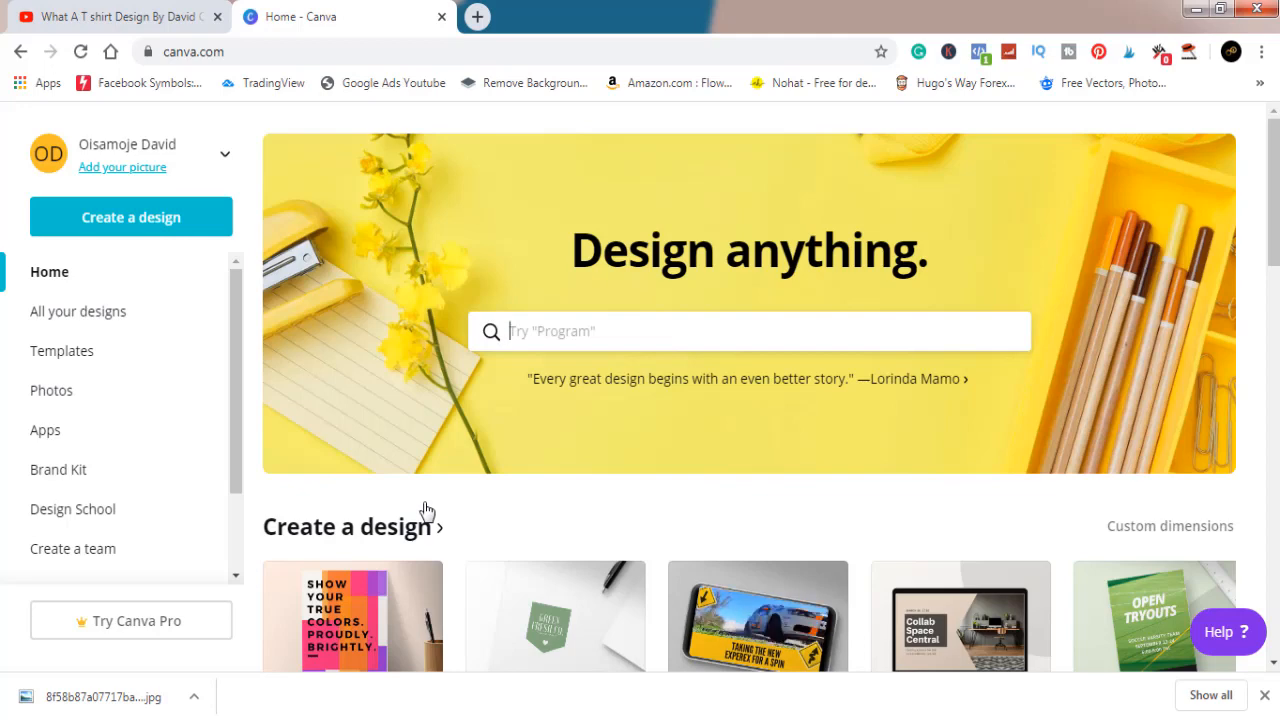
Switch to the YouTube channel page, dismiss the notifications and look through its uploaded T-shirt design videos
left_click(86, 16)
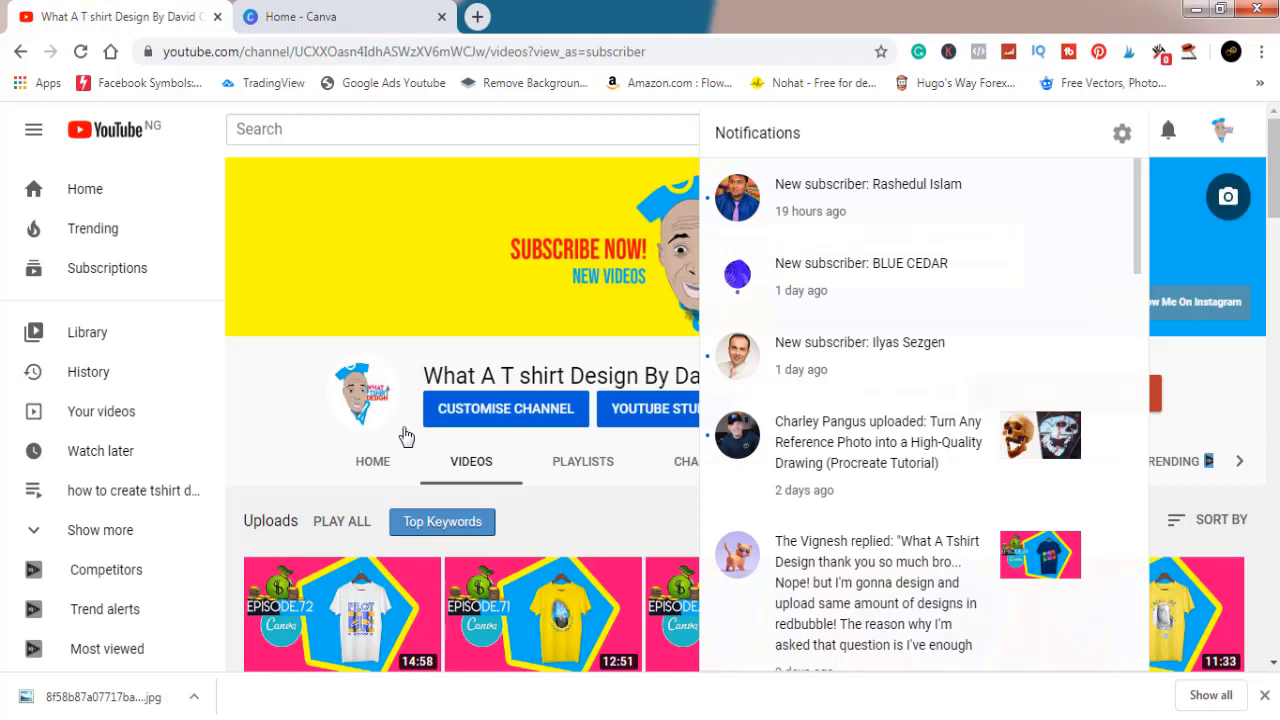
left_click(246, 465)
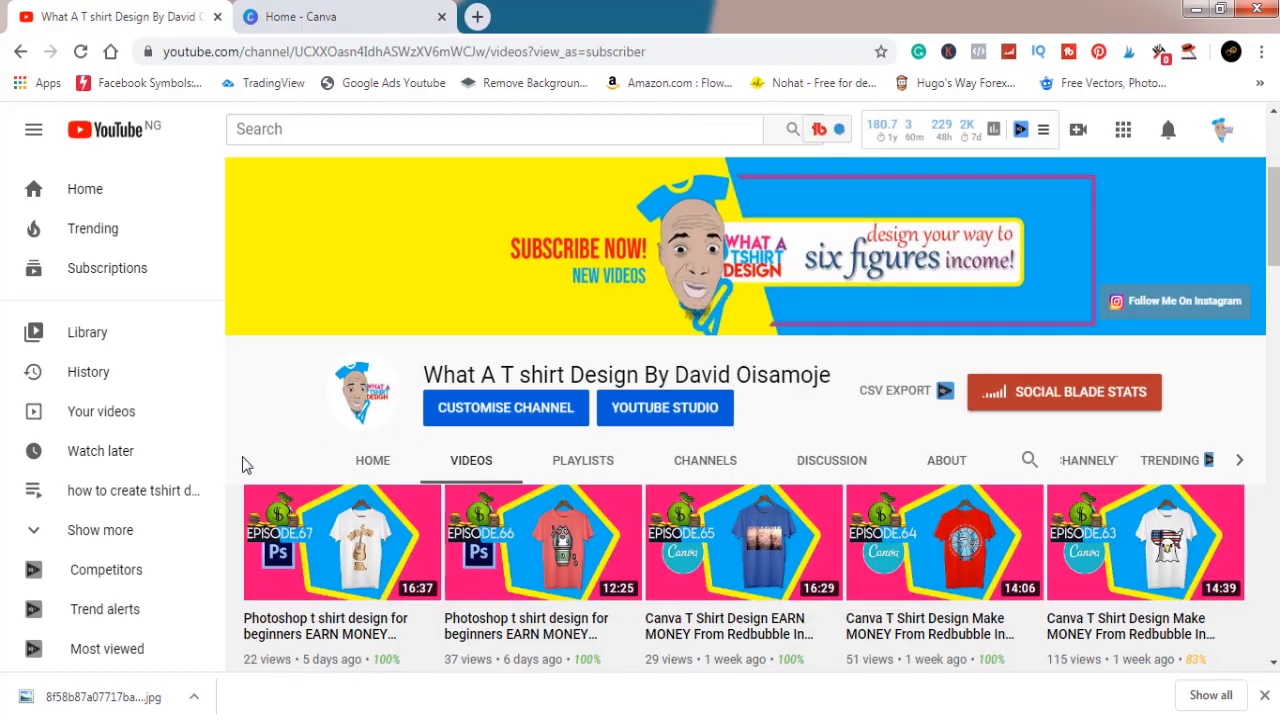
scroll(246, 465, "down", 4)
scroll(246, 465, "up", 6)
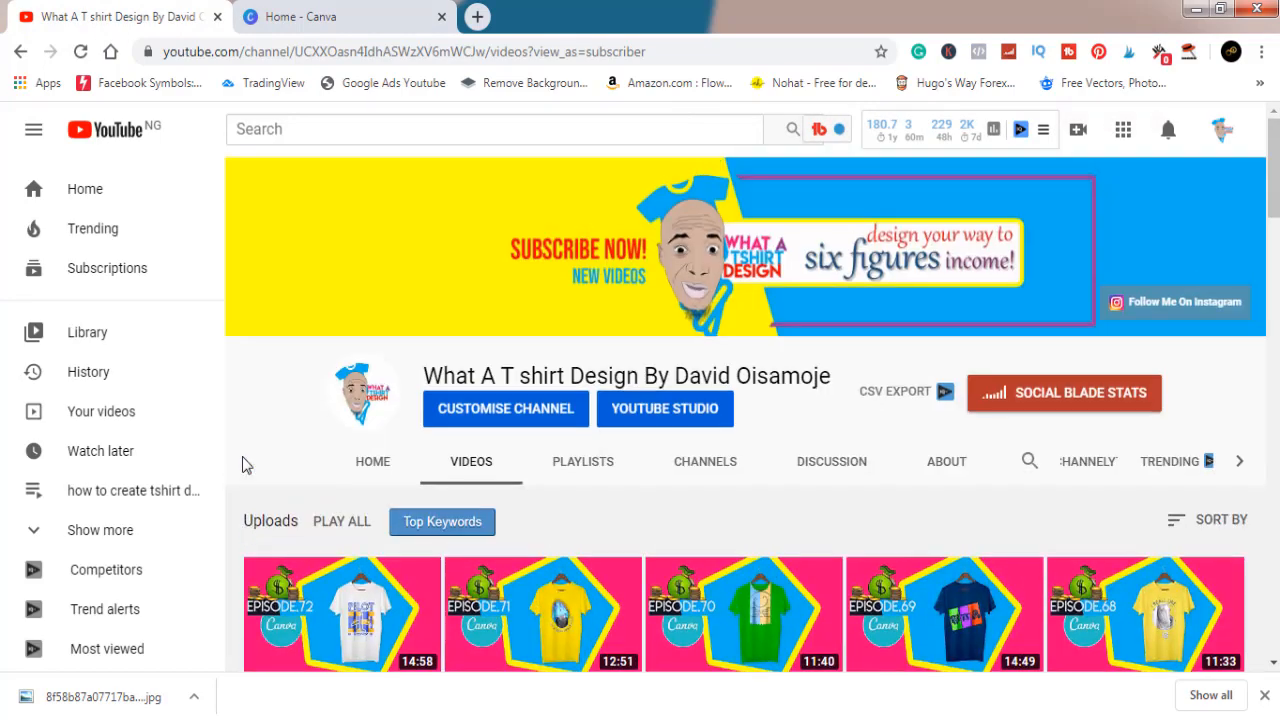
scroll(246, 465, "down", 4)
scroll(246, 465, "down", 3)
scroll(246, 465, "up", 7)
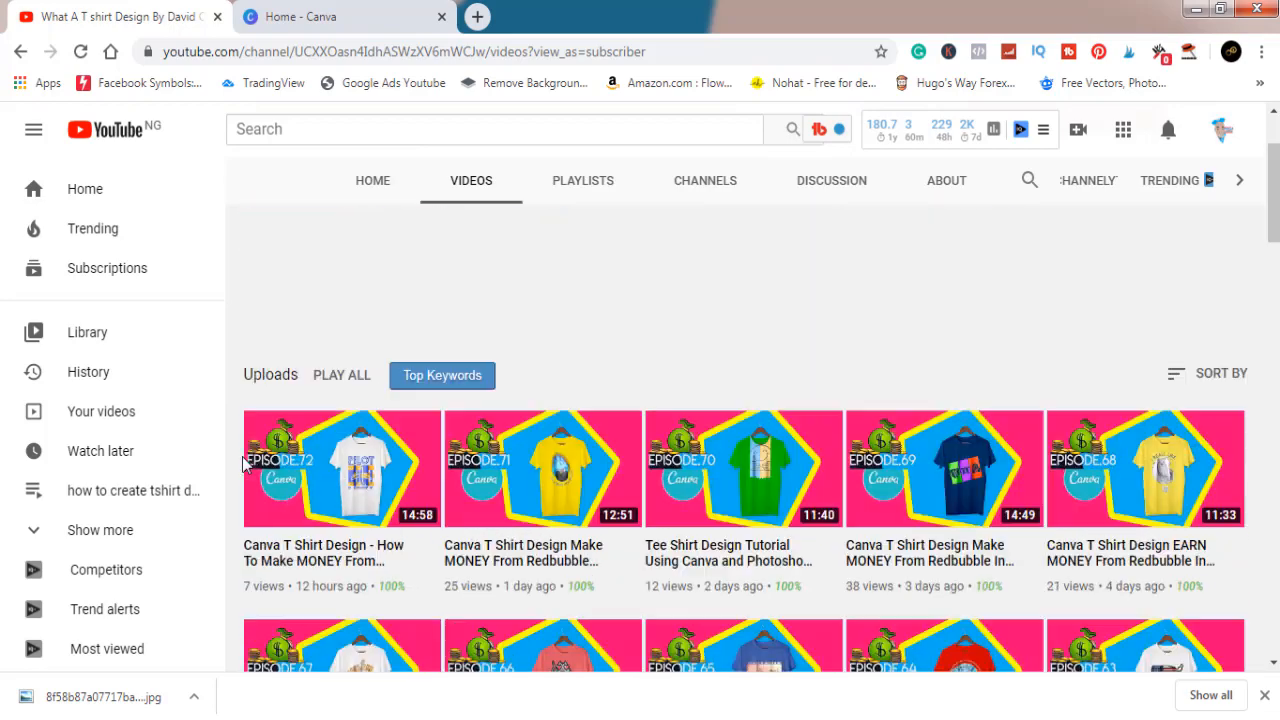
Switch to Canva and create a blank custom-size design of 4500 × 5400 px
left_click(350, 15)
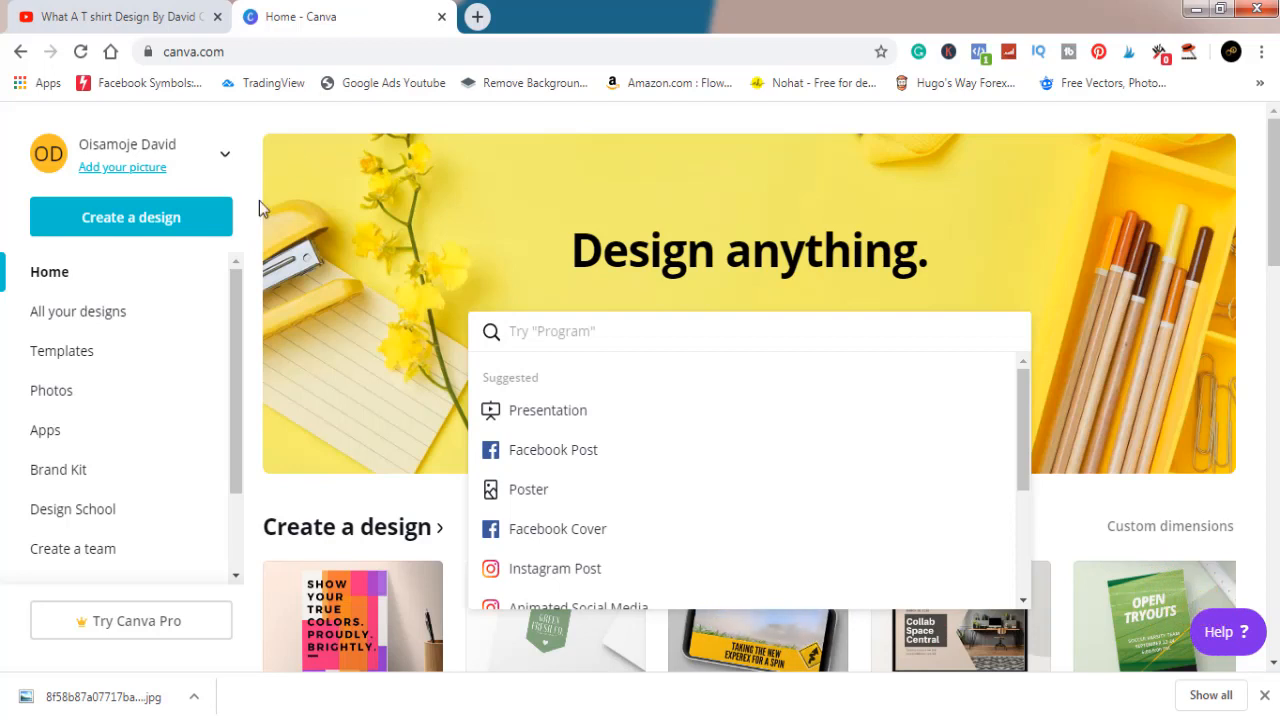
left_click(160, 232)
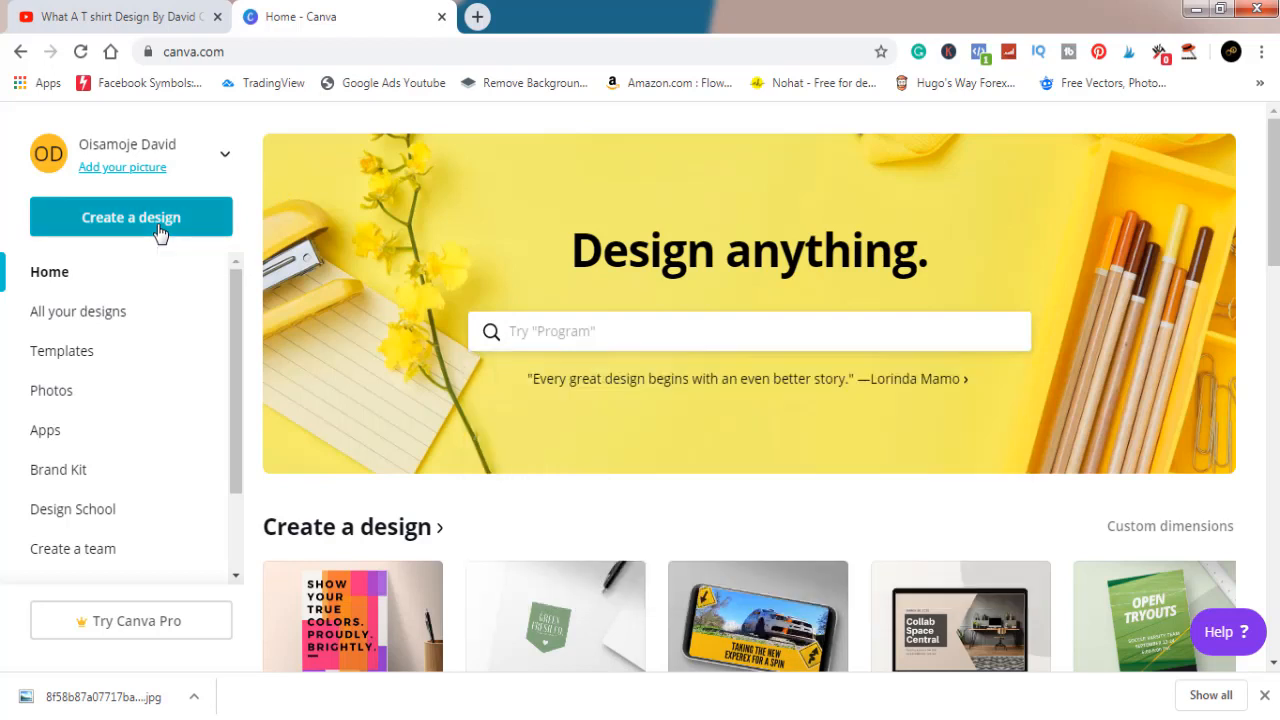
left_click(155, 320)
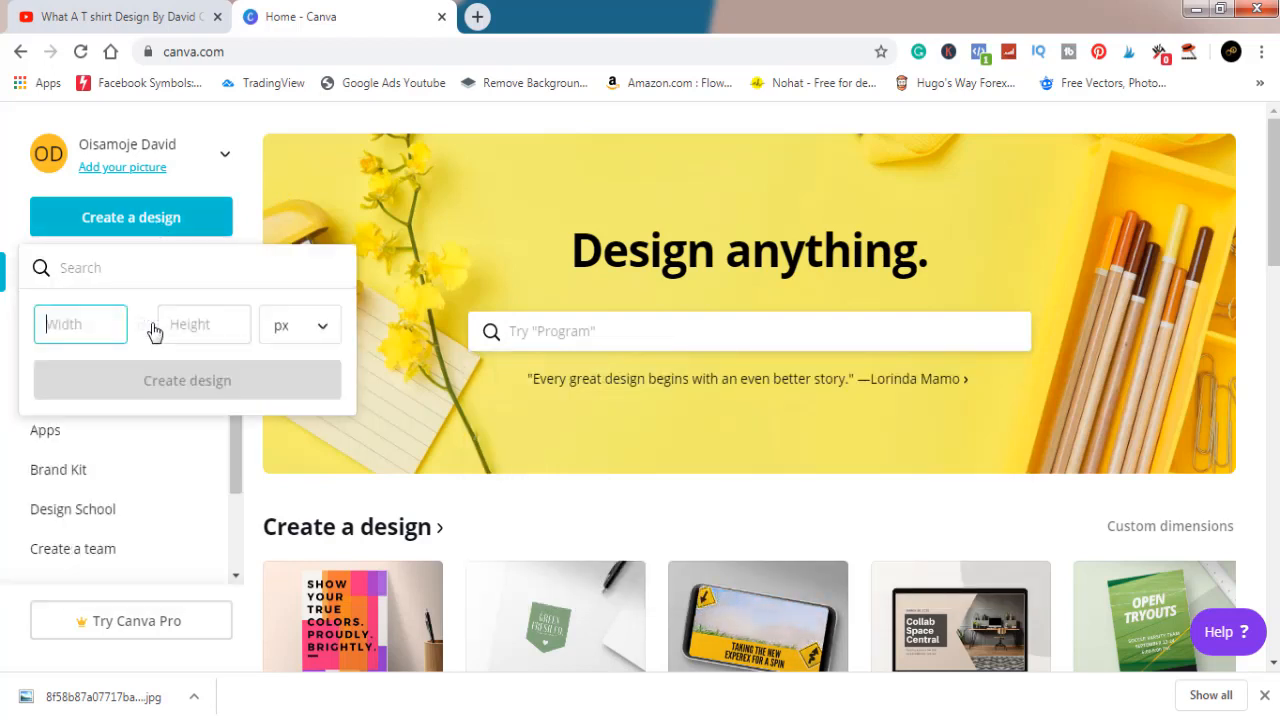
type("4500")
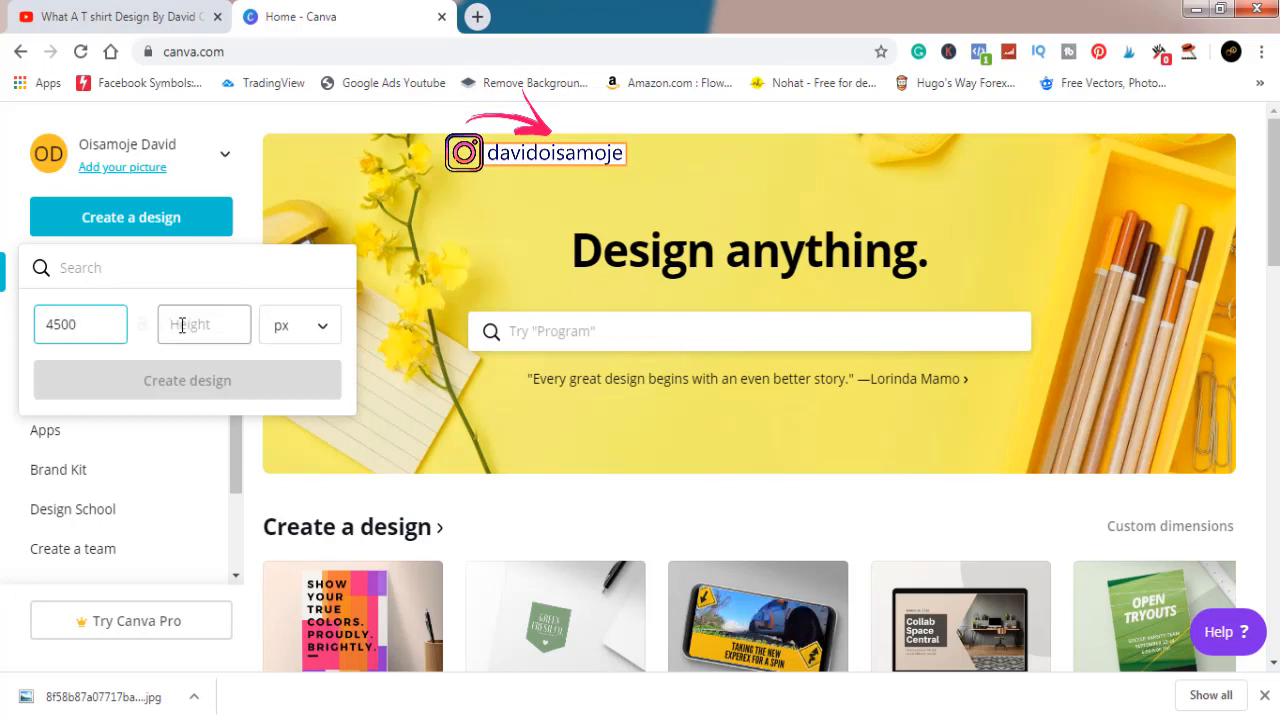
left_click(175, 324)
type("5400")
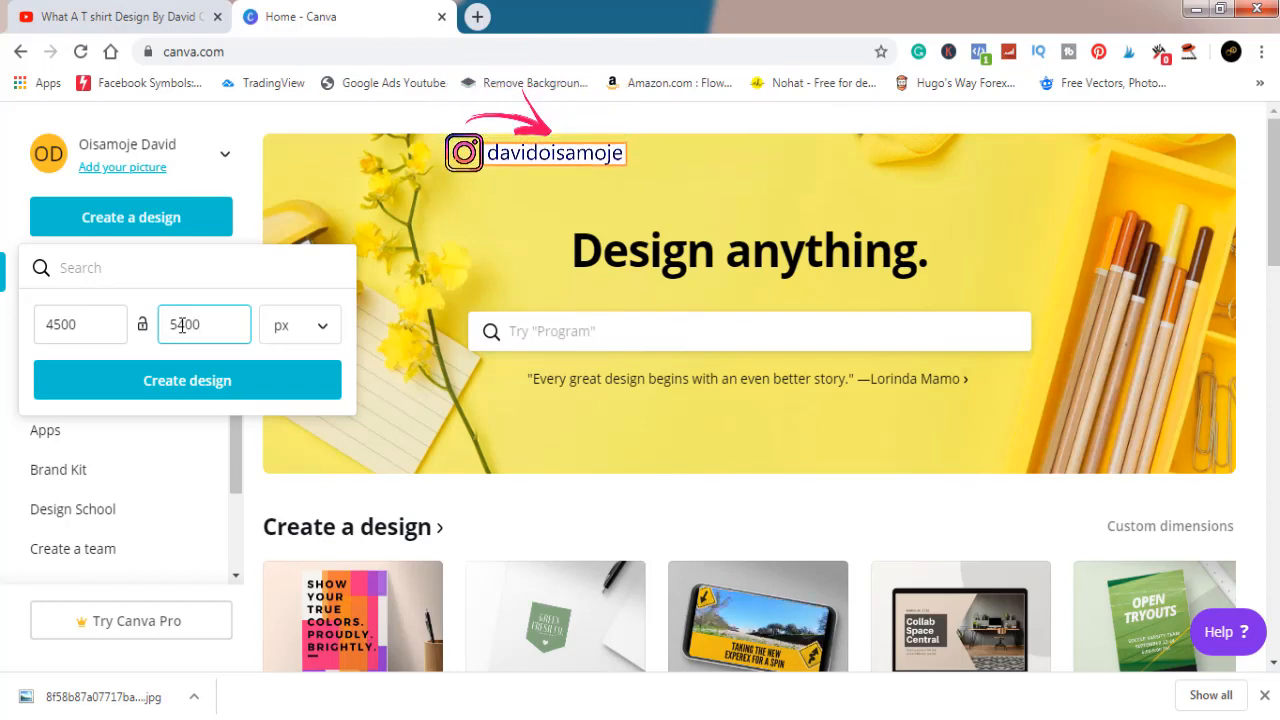
left_click(194, 384)
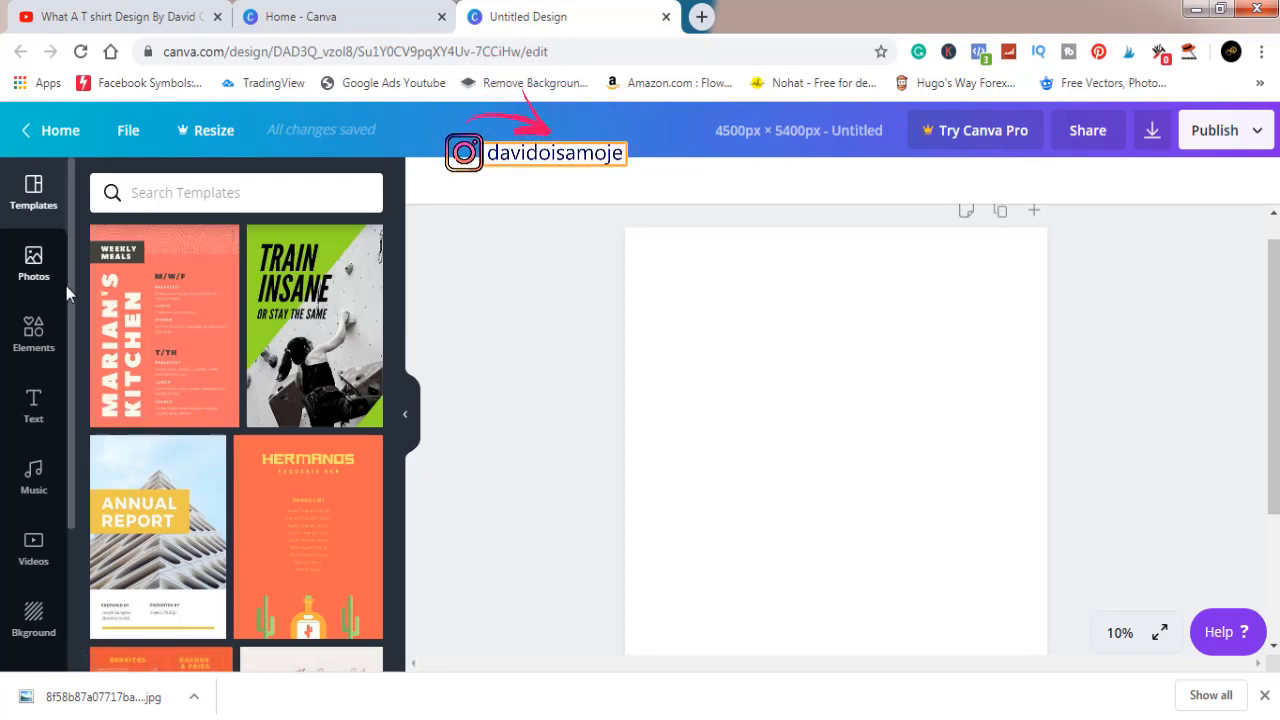
Upload the sunburst image "rainb" from the Pictures library to the Canva uploads
scroll(69, 374, "down", 2)
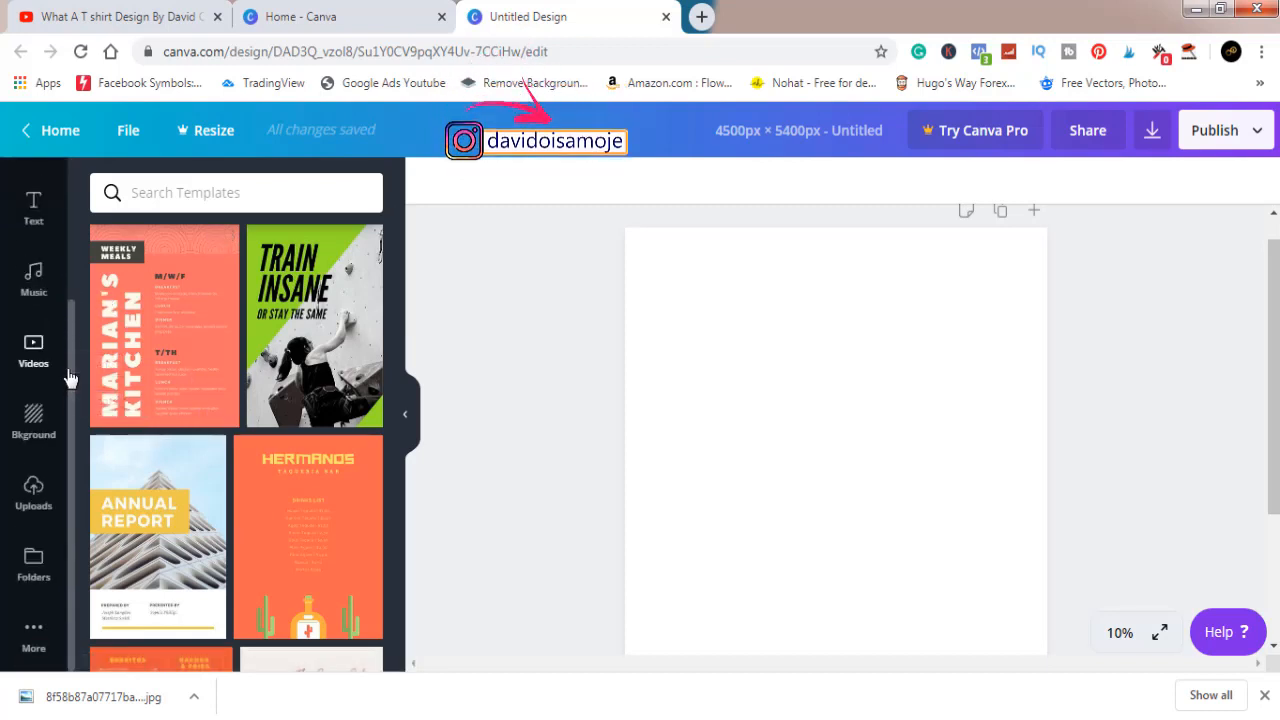
left_click(34, 508)
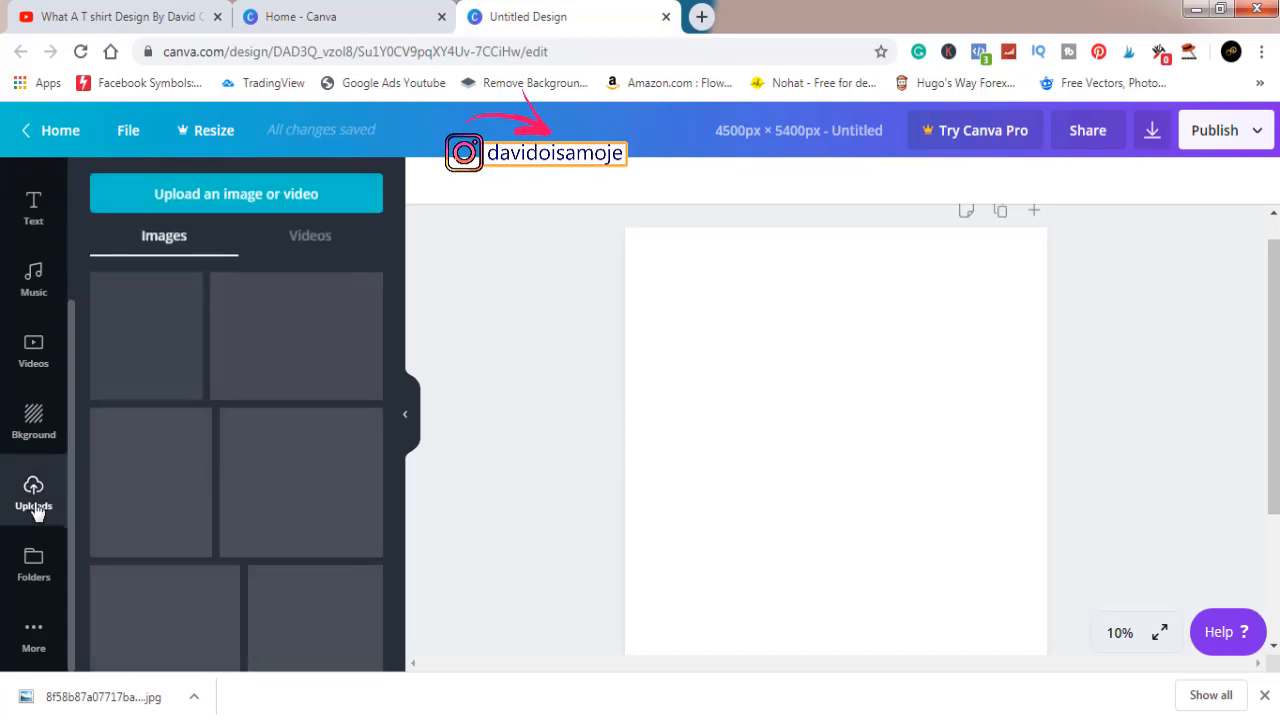
left_click(236, 194)
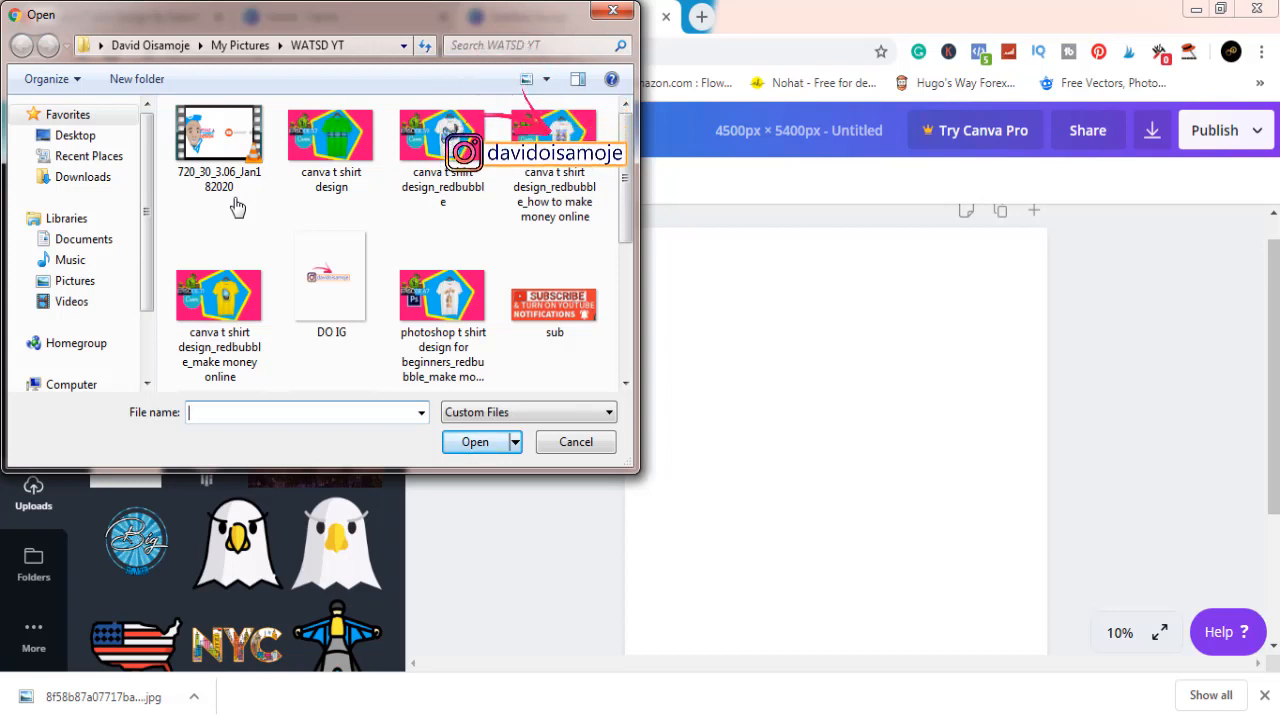
left_click(84, 282)
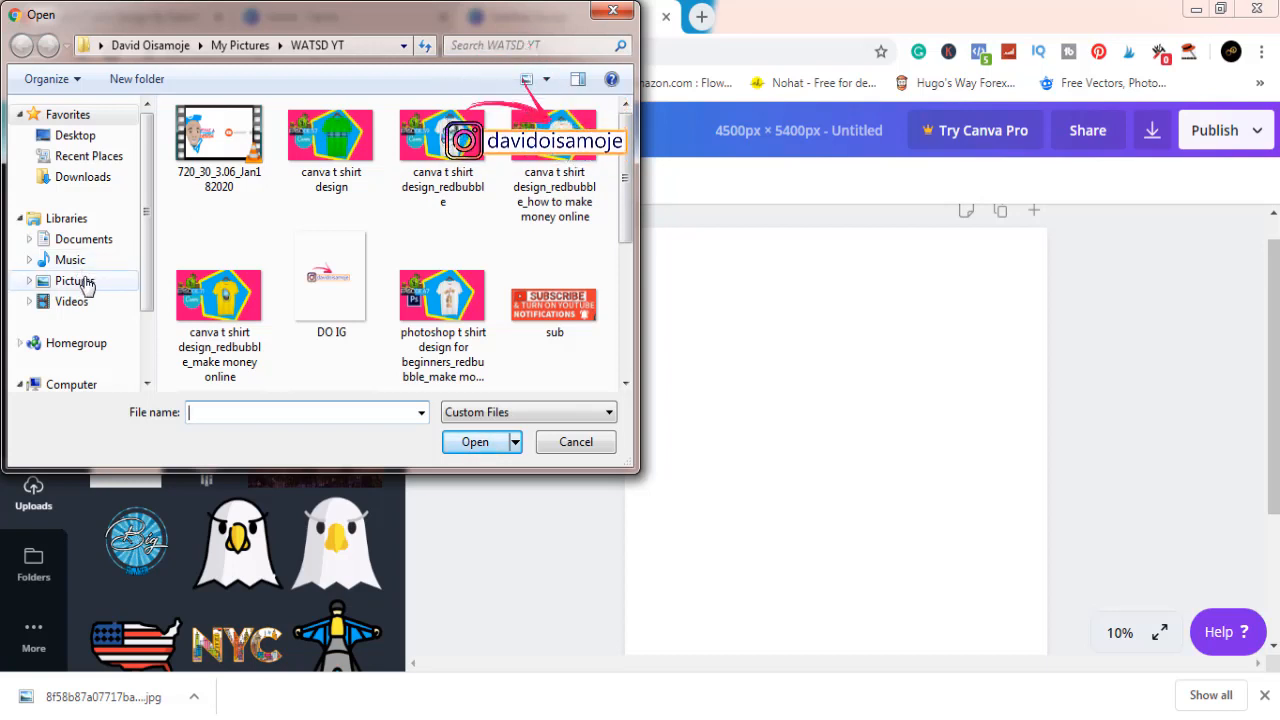
left_click(341, 346)
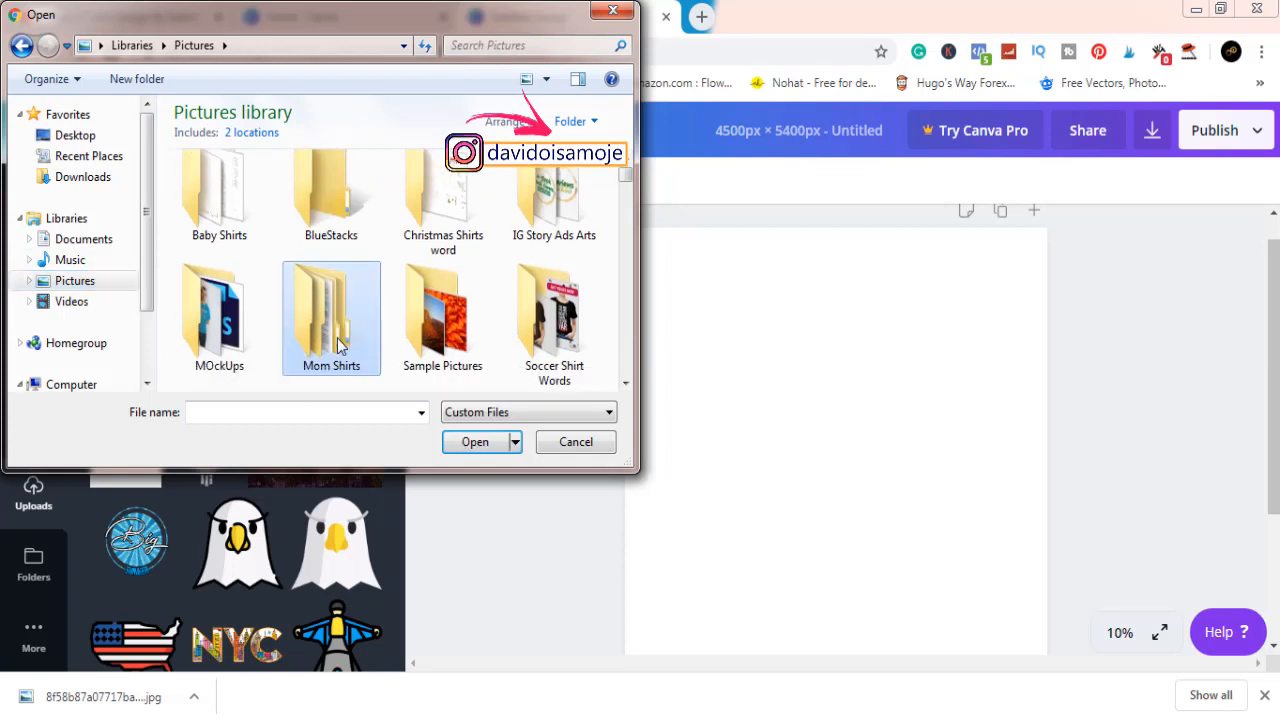
key("r")
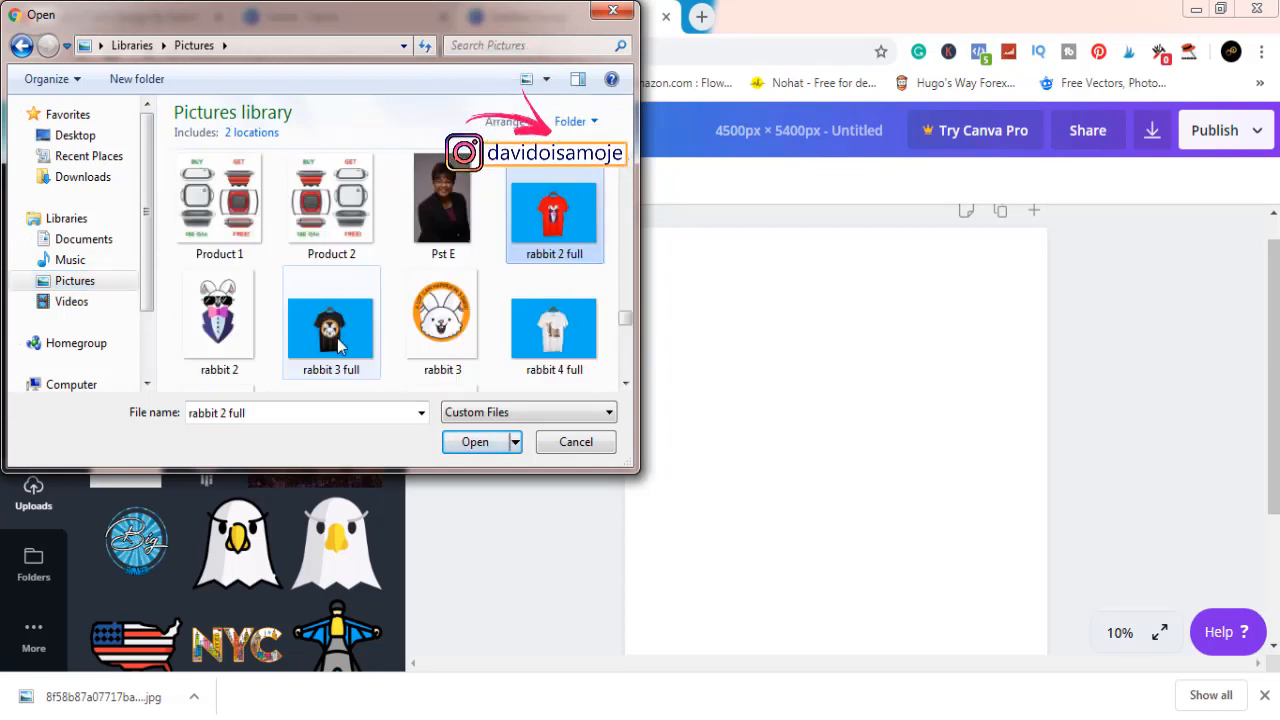
left_click(337, 342)
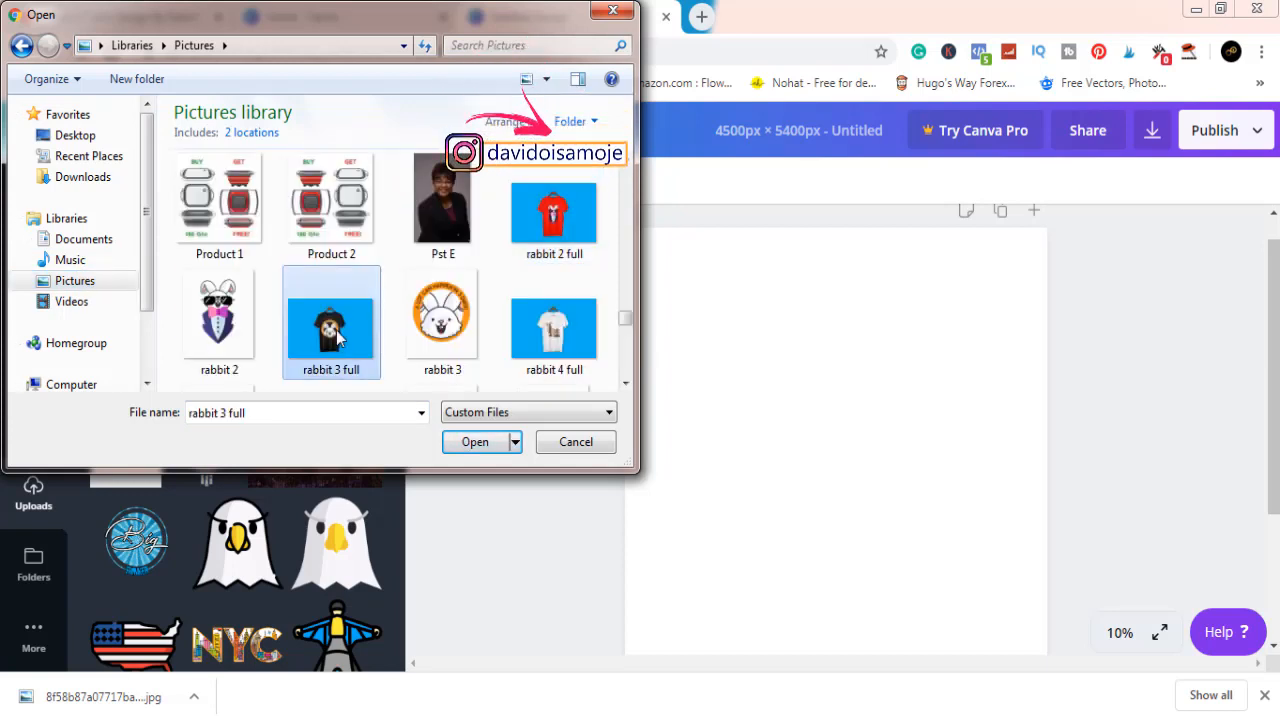
key("Right")
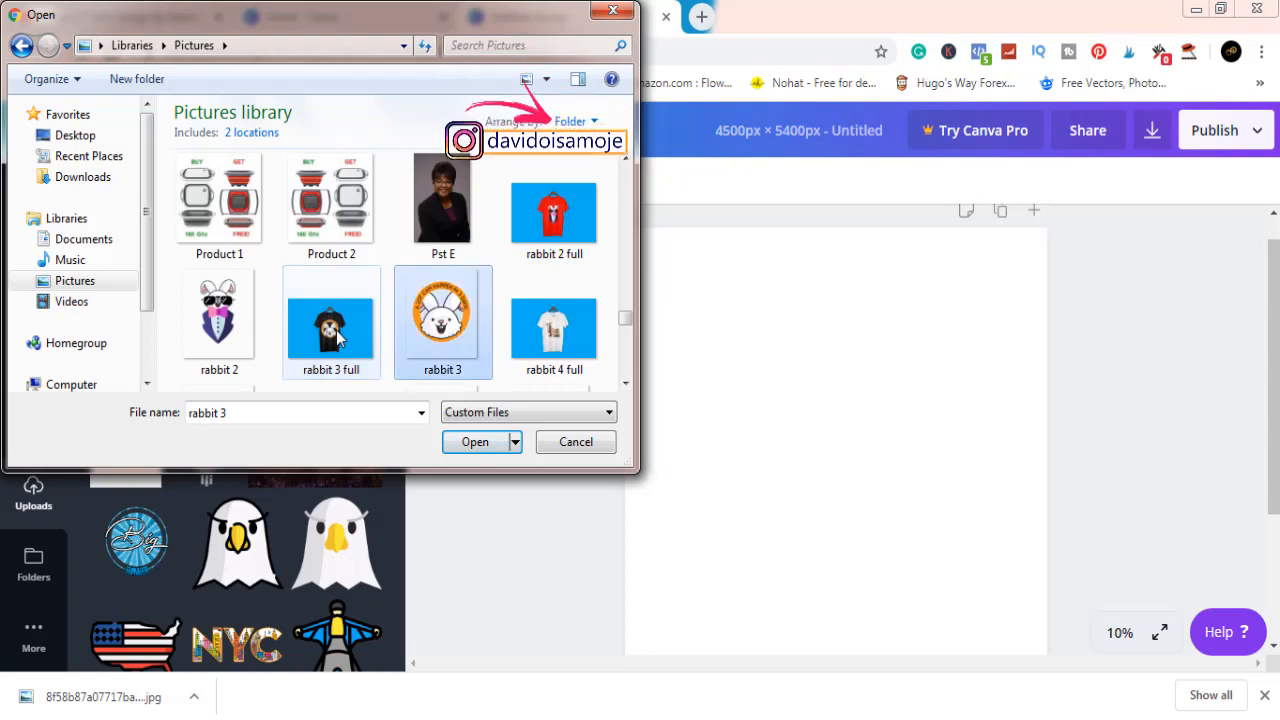
key("r")
key("r")
key("r")
left_click(553, 212)
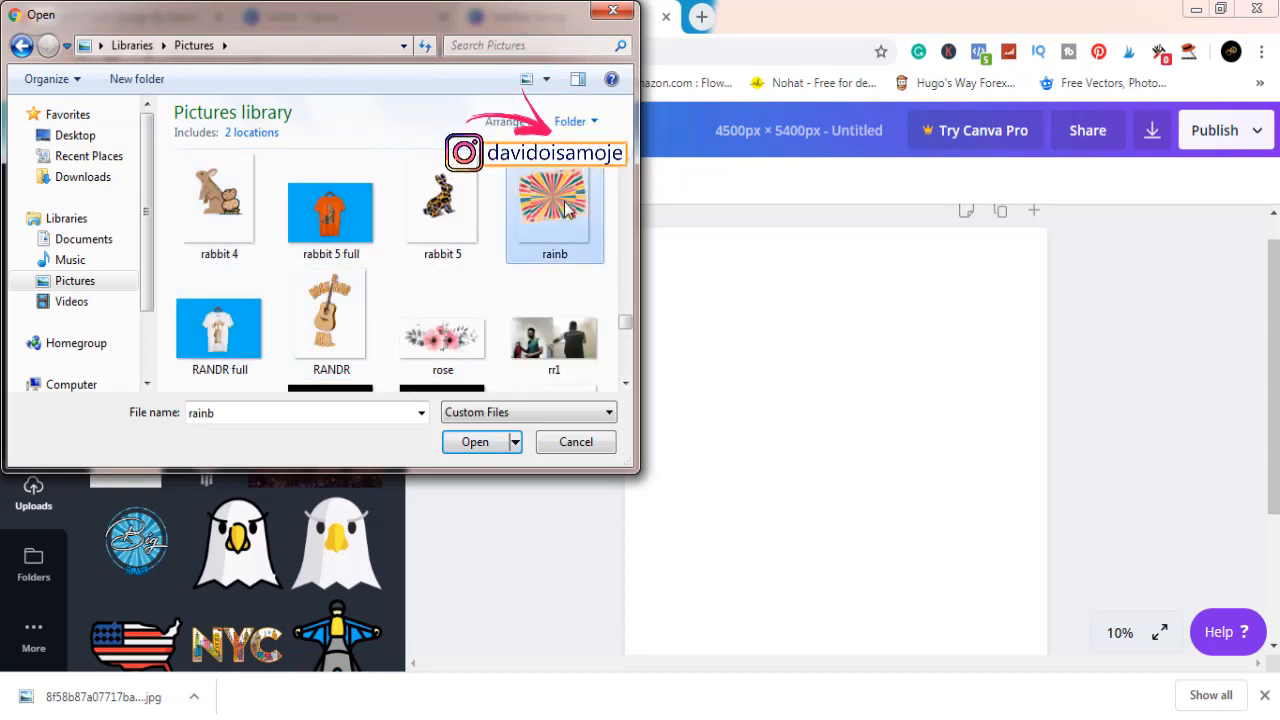
left_click(475, 443)
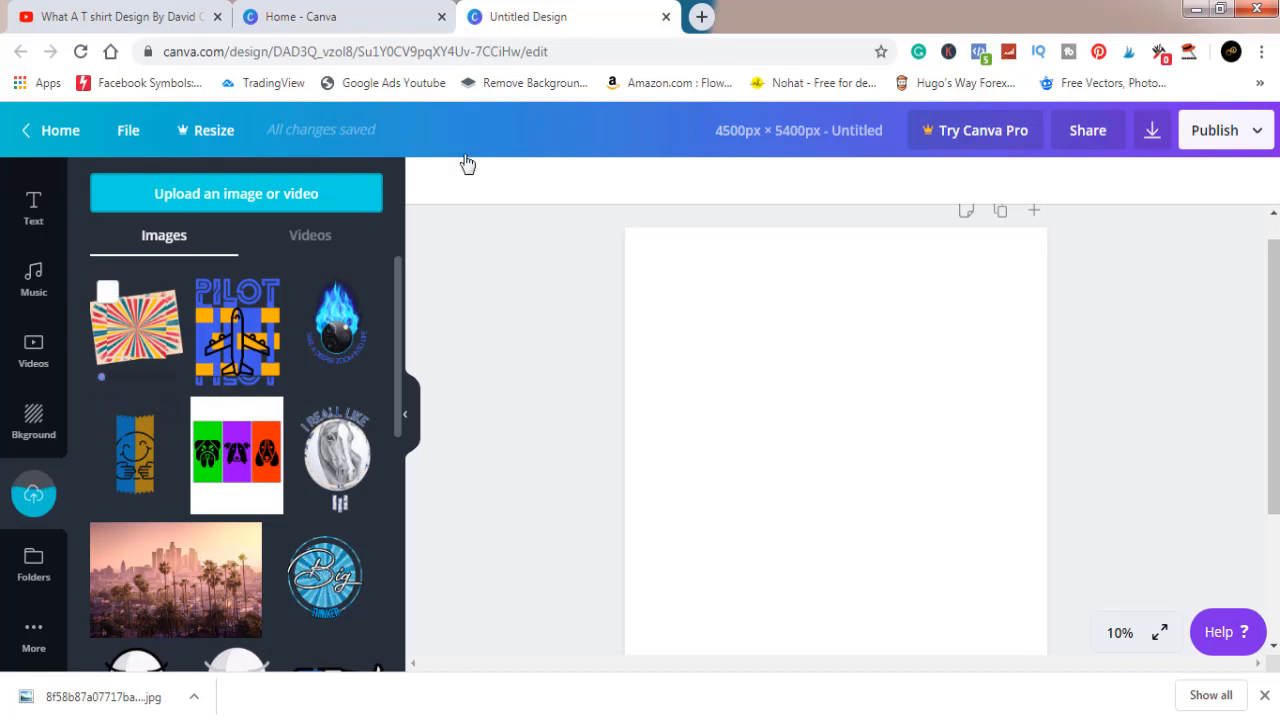
Open Flaticon in a new browser tab and search its icons for "skate"
left_click(704, 18)
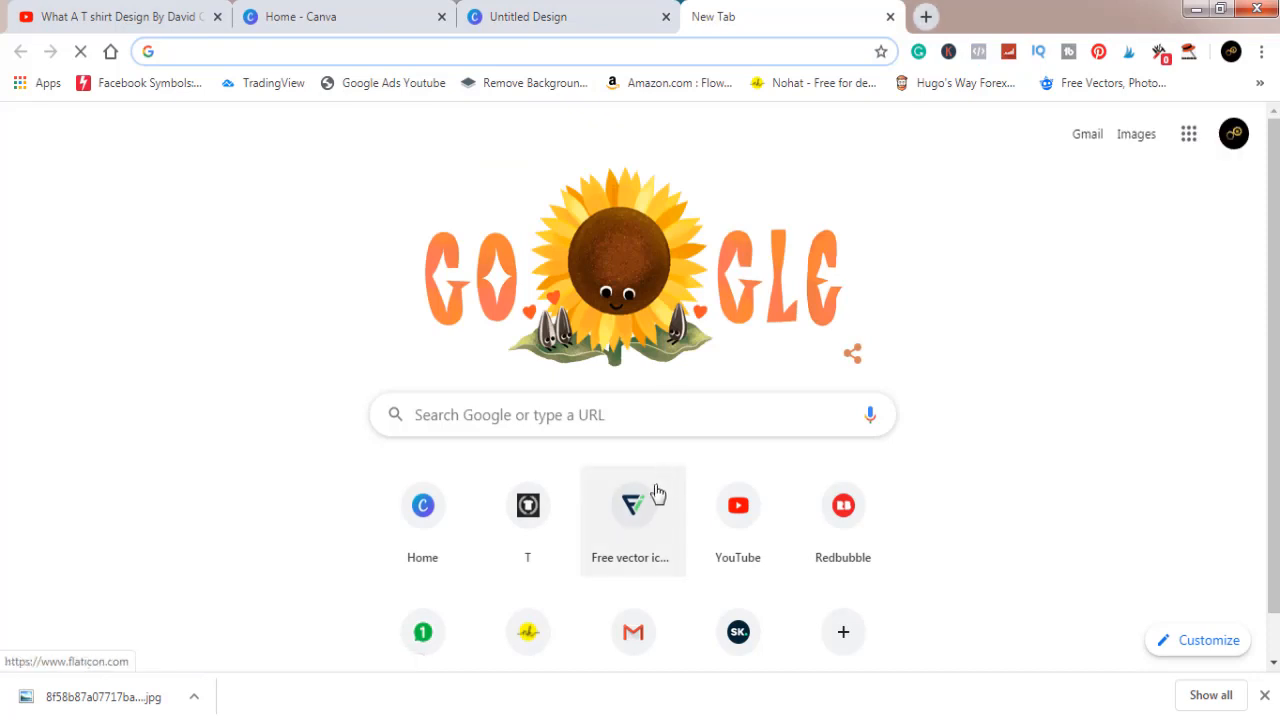
left_click(636, 507)
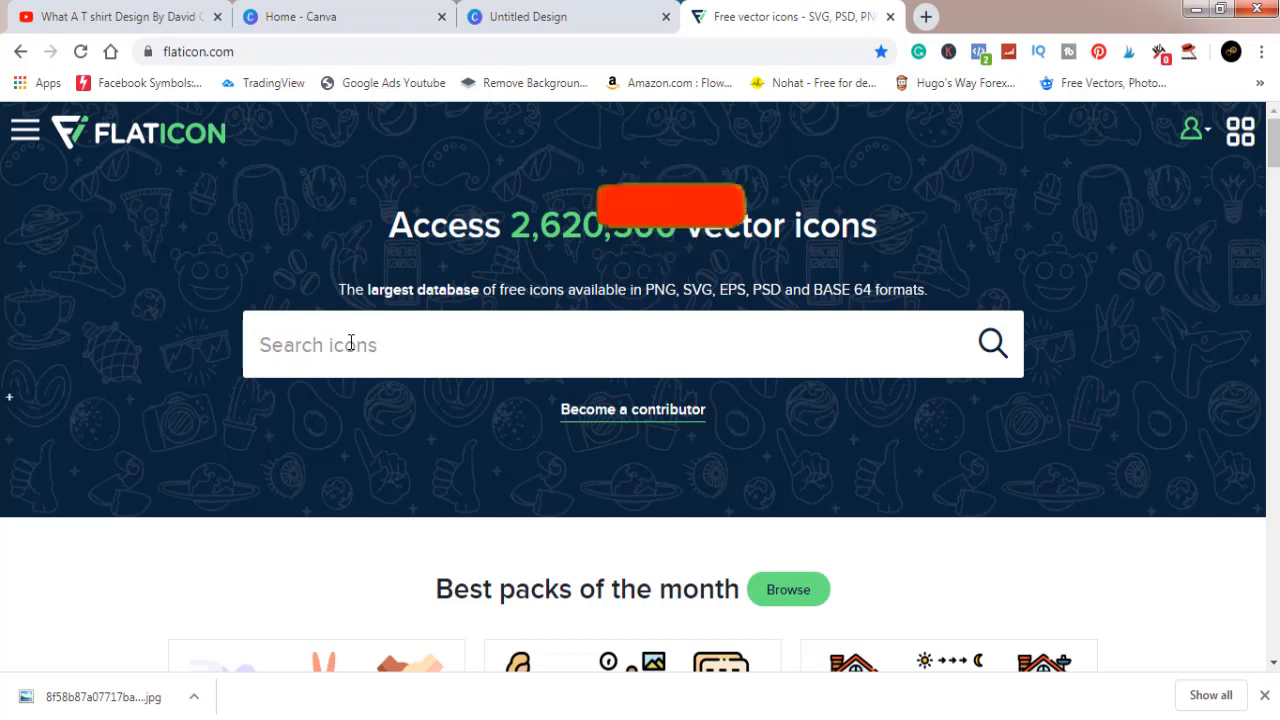
type("ska")
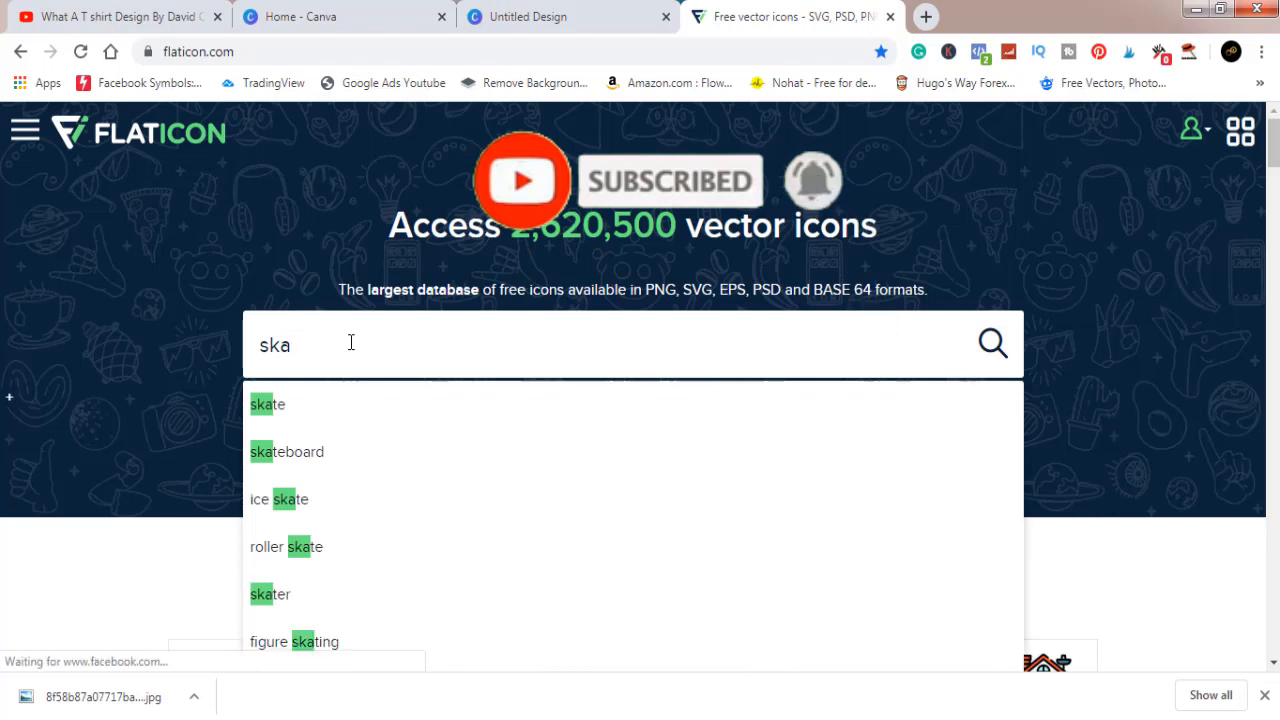
left_click(304, 405)
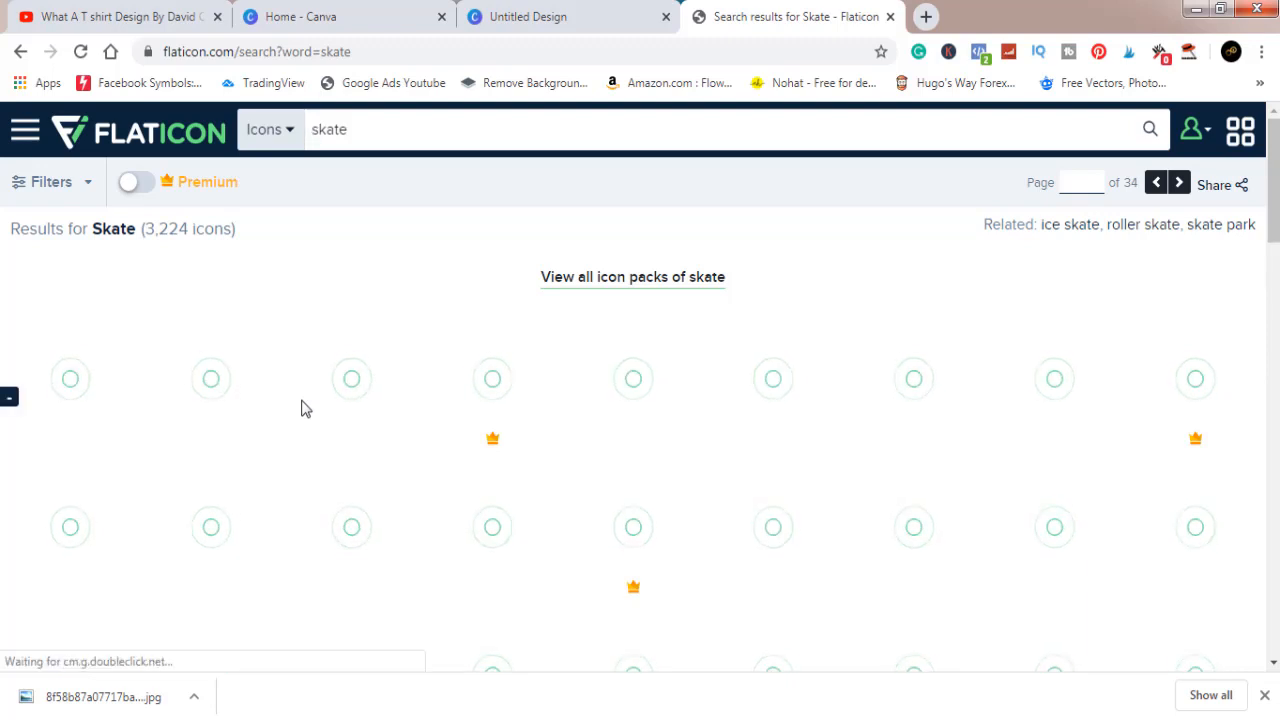
Check the sunburst upload in Canva, return to Flaticon and look through the first page of skate icon results for a suitable figure
left_click(549, 15)
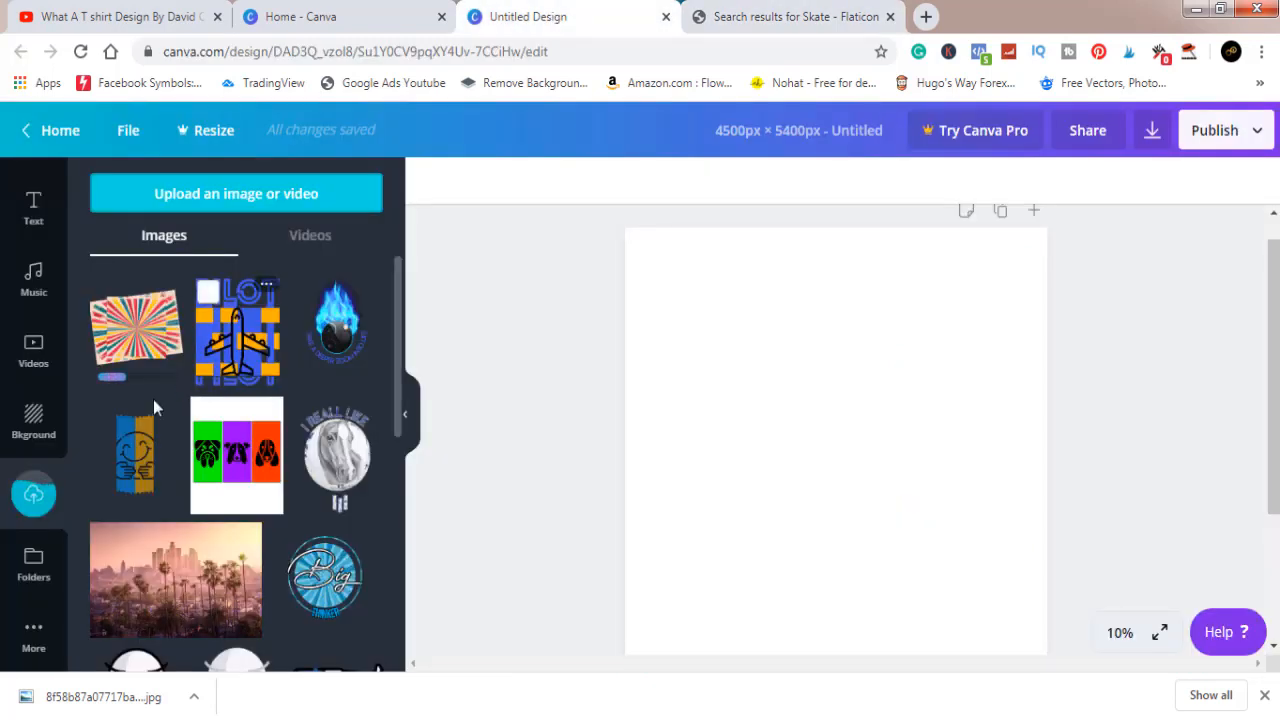
left_click(774, 20)
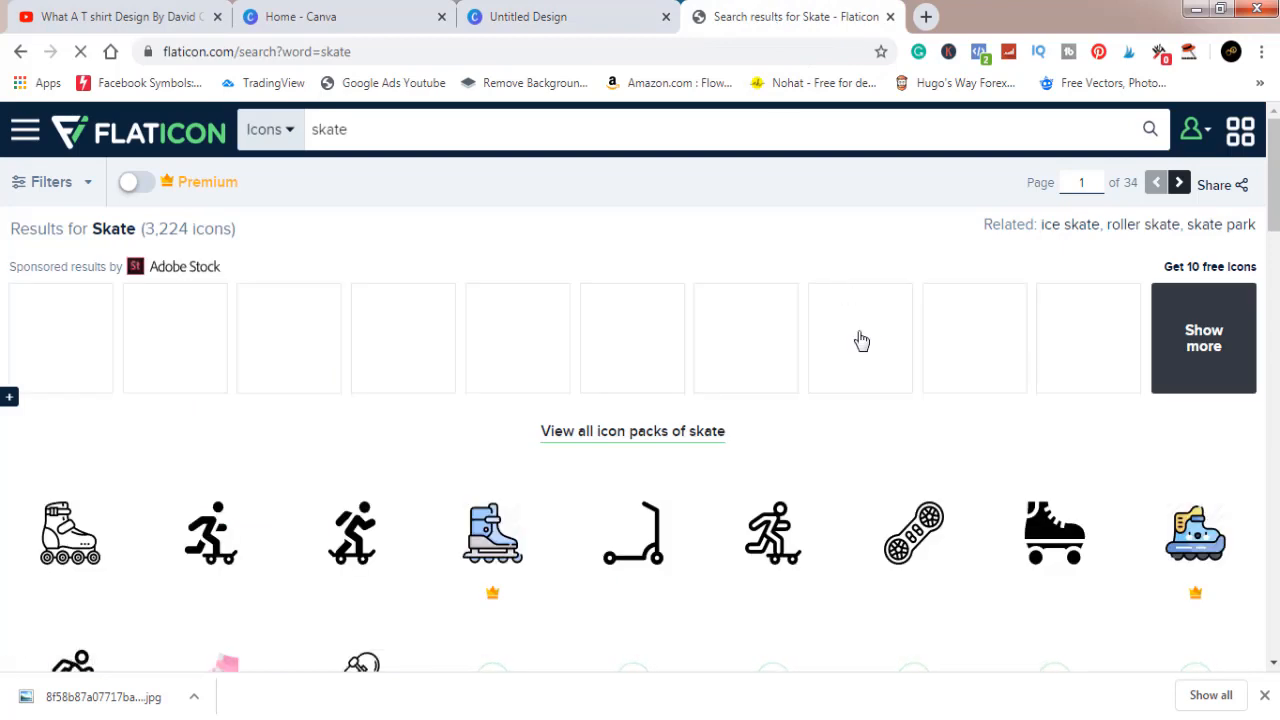
scroll(874, 571, "down", 2)
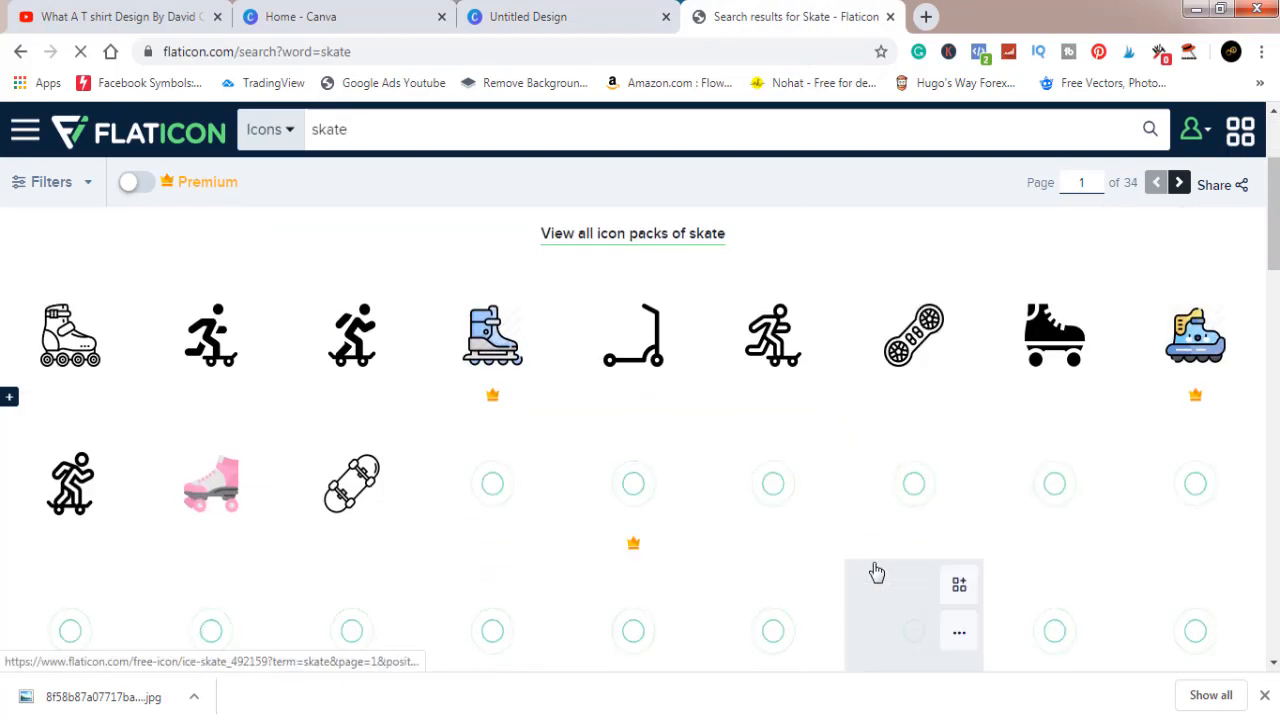
scroll(876, 571, "down", 3)
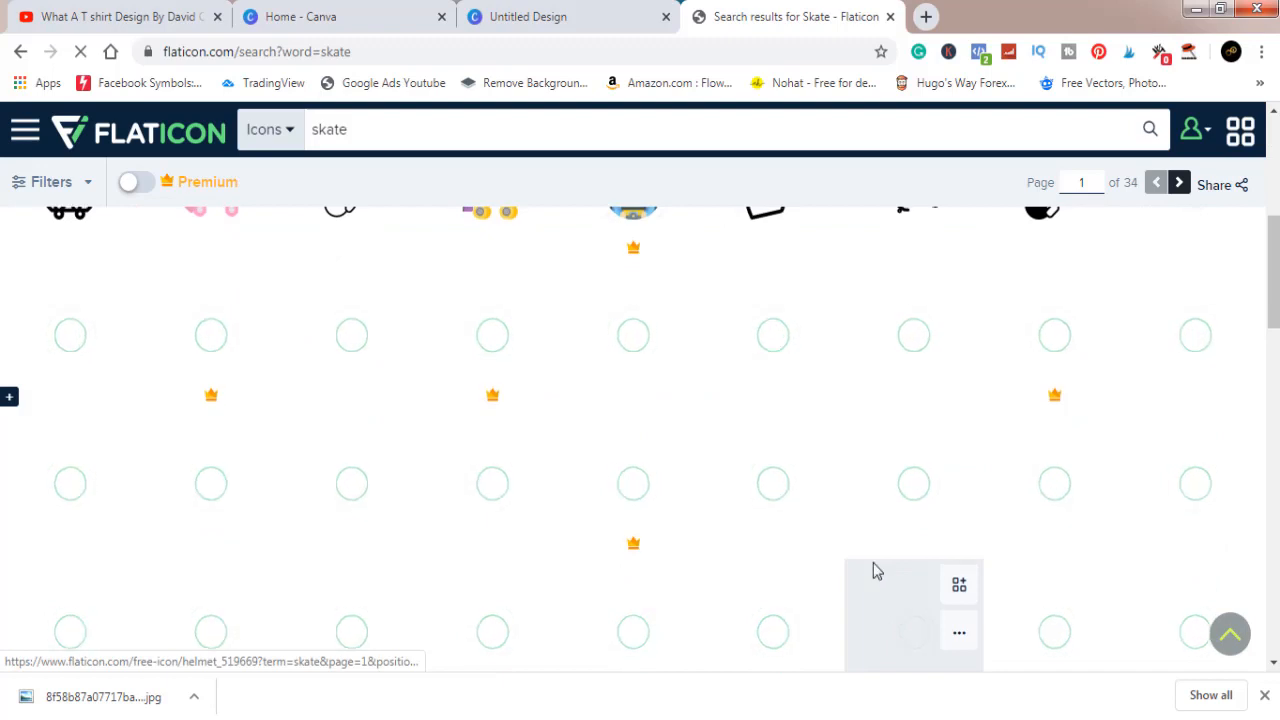
scroll(874, 571, "up", 3)
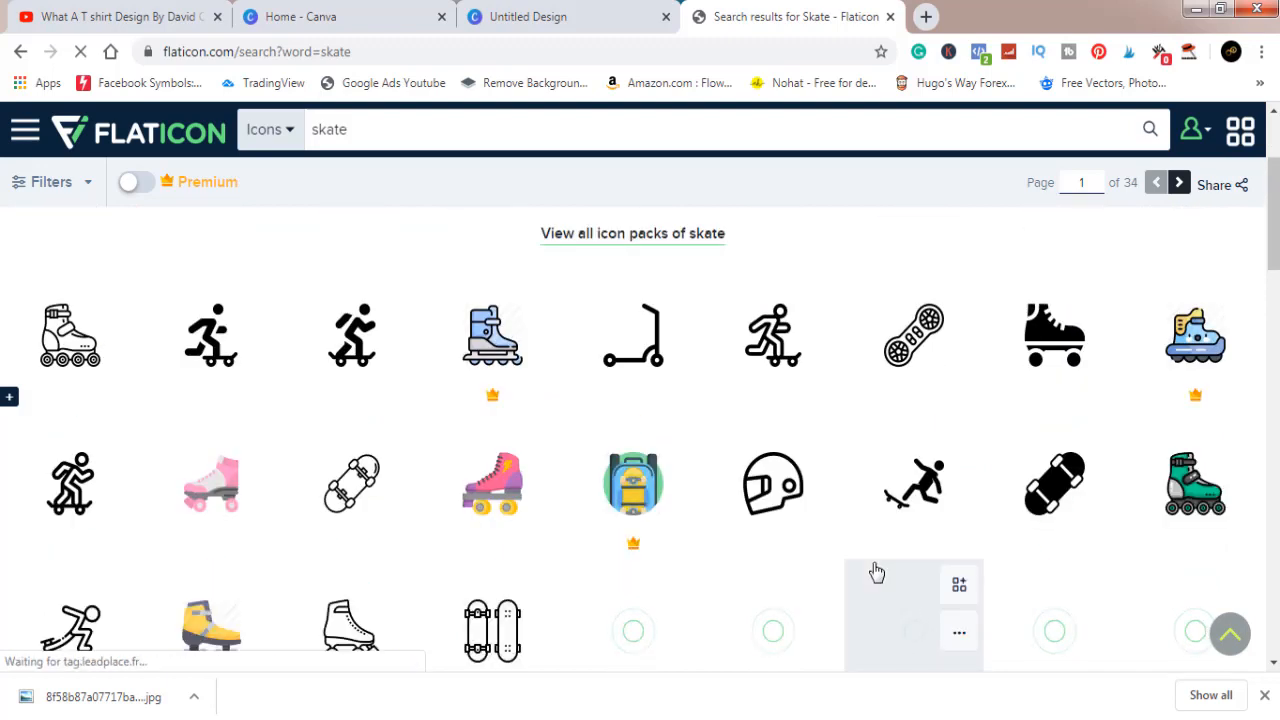
scroll(876, 571, "down", 1)
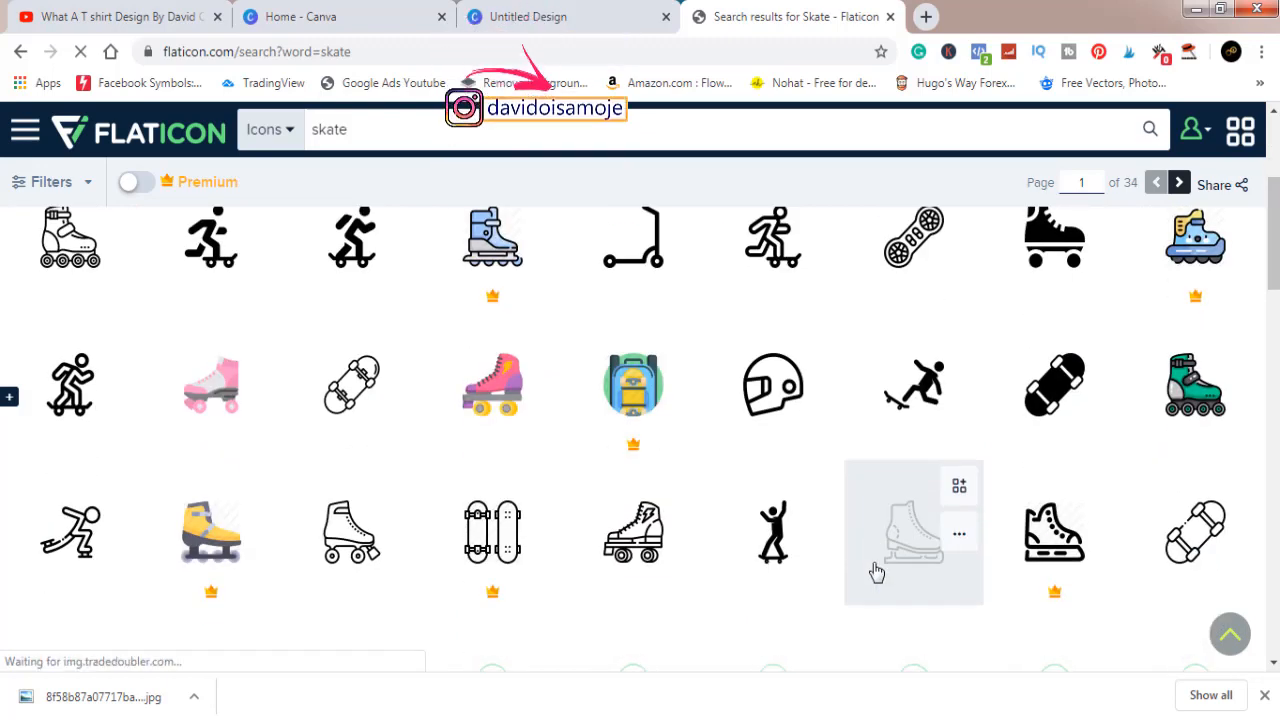
scroll(876, 571, "down", 1)
scroll(876, 571, "down", 1)
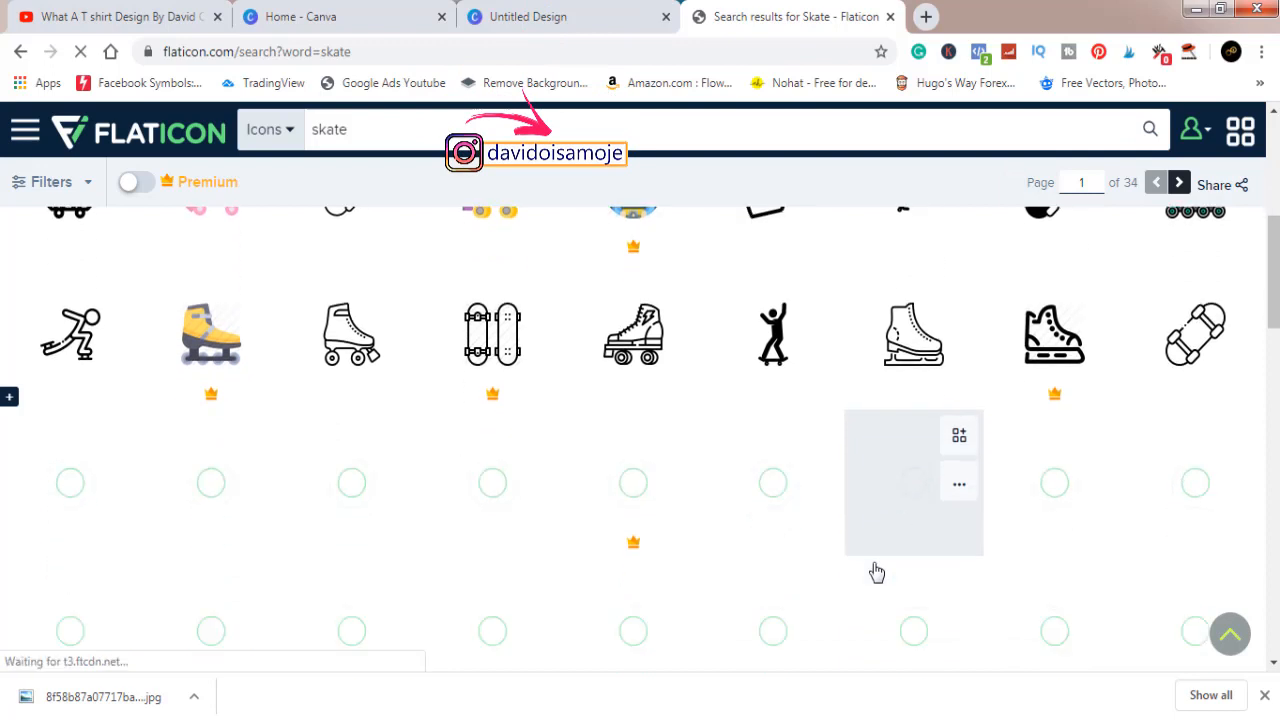
scroll(876, 571, "down", 1)
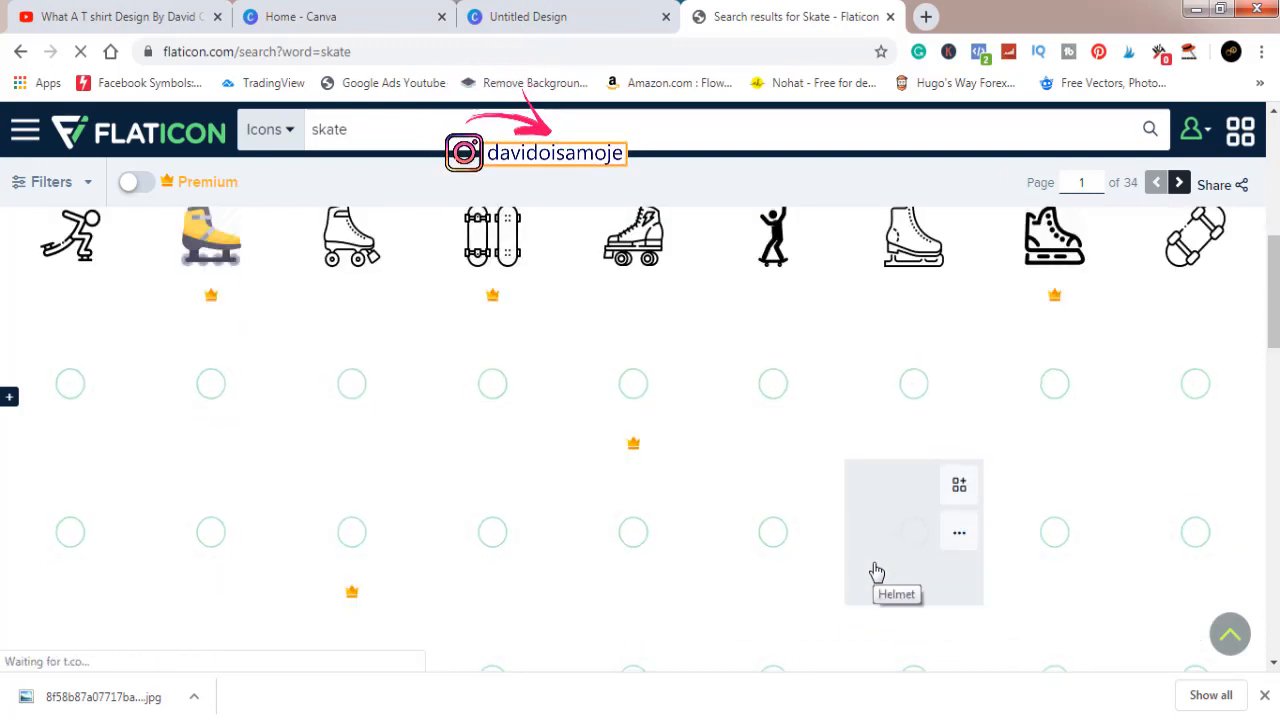
scroll(876, 571, "down", 2)
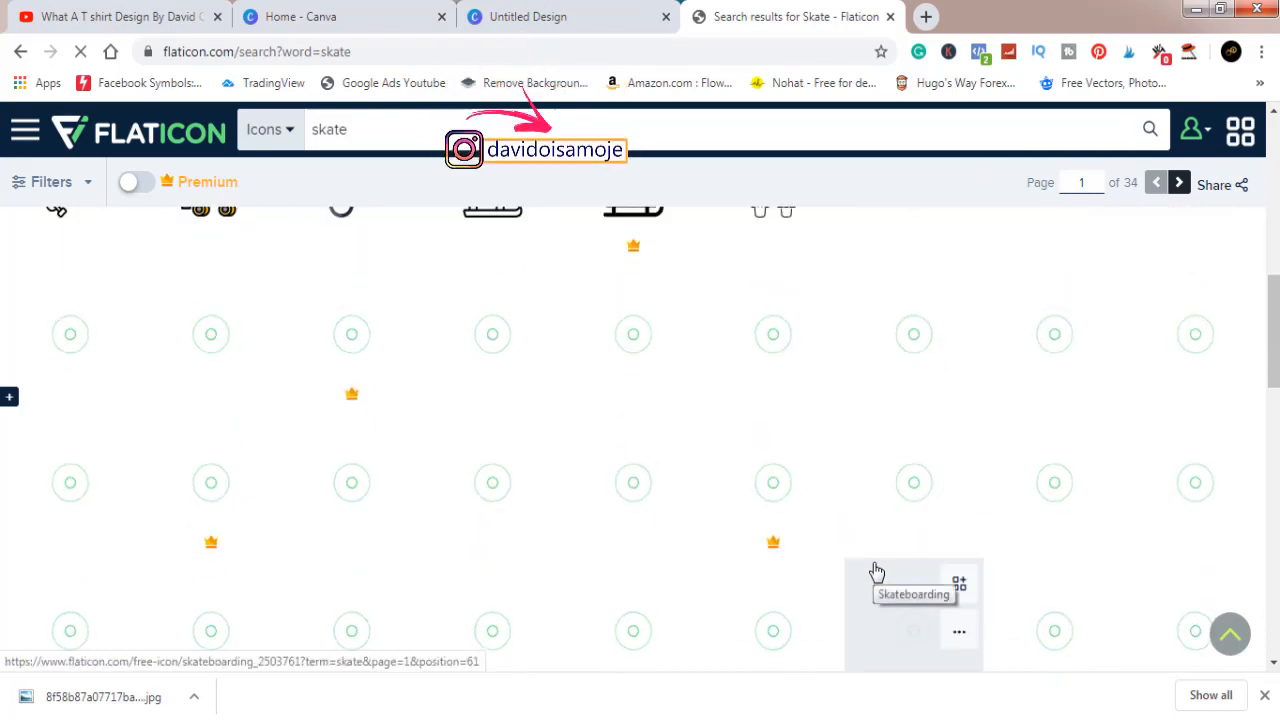
scroll(876, 571, "up", 2)
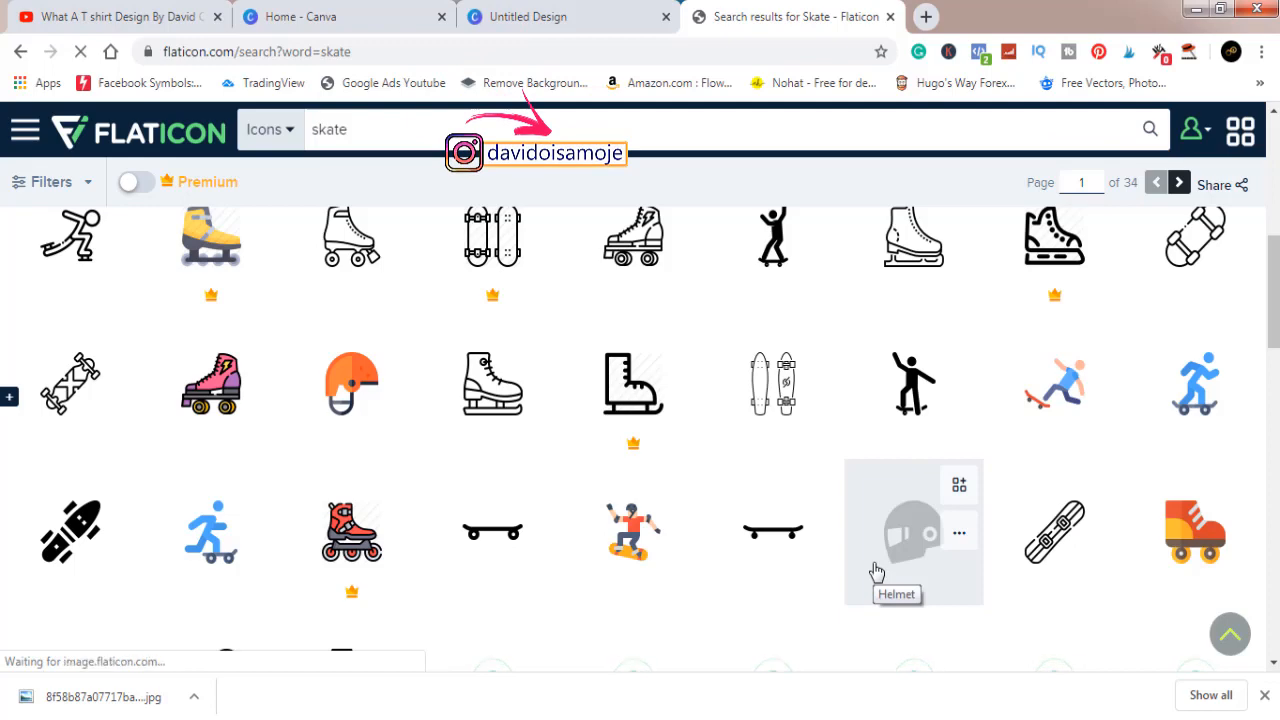
scroll(876, 571, "up", 3)
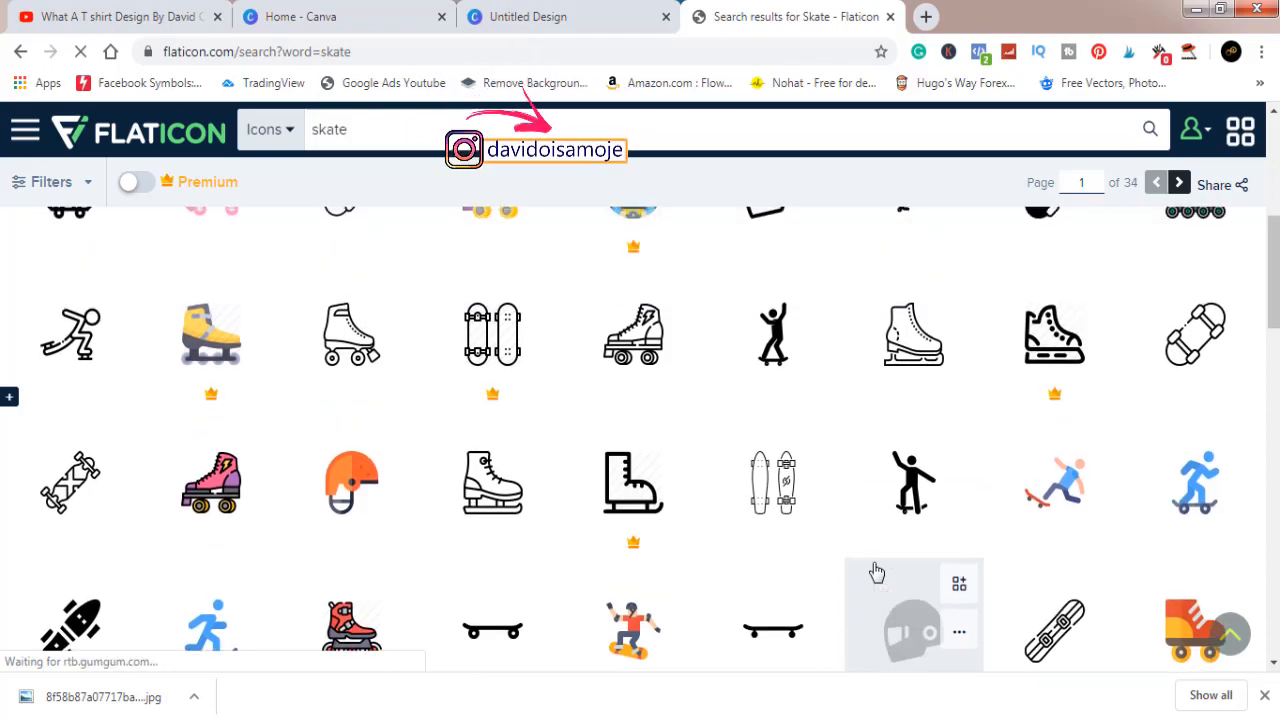
scroll(876, 571, "down", 6)
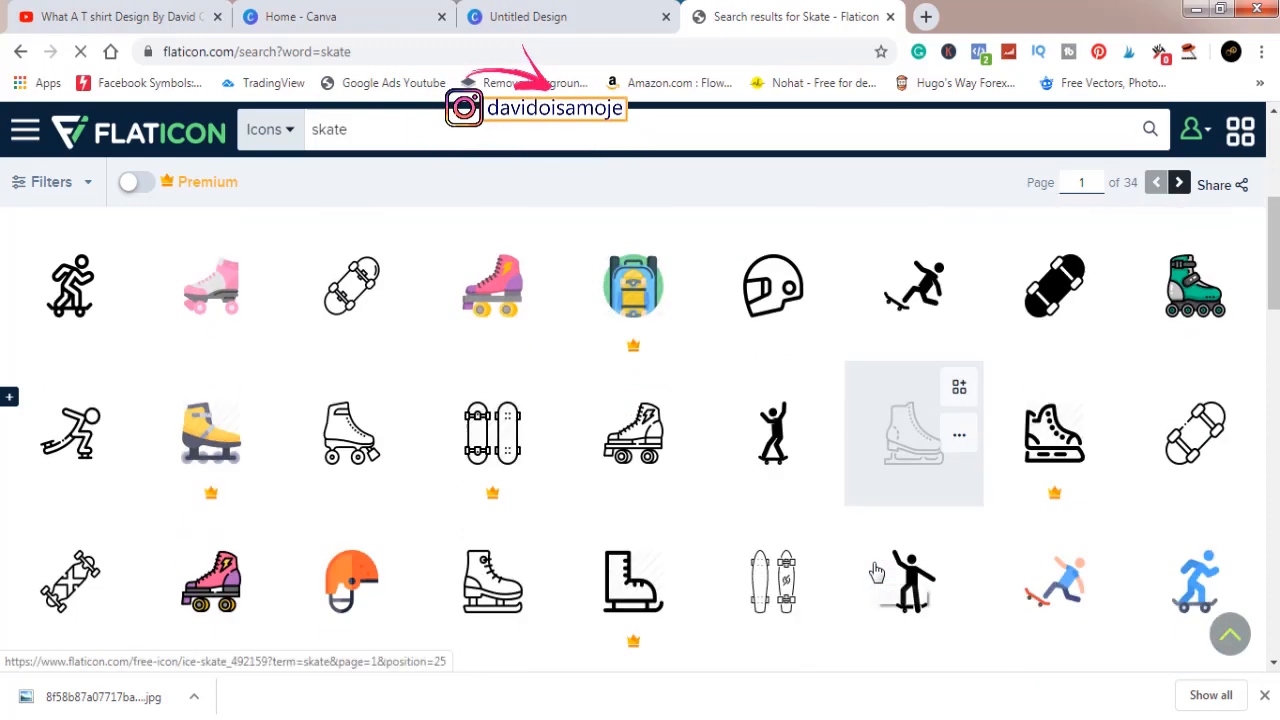
scroll(876, 571, "down", 1)
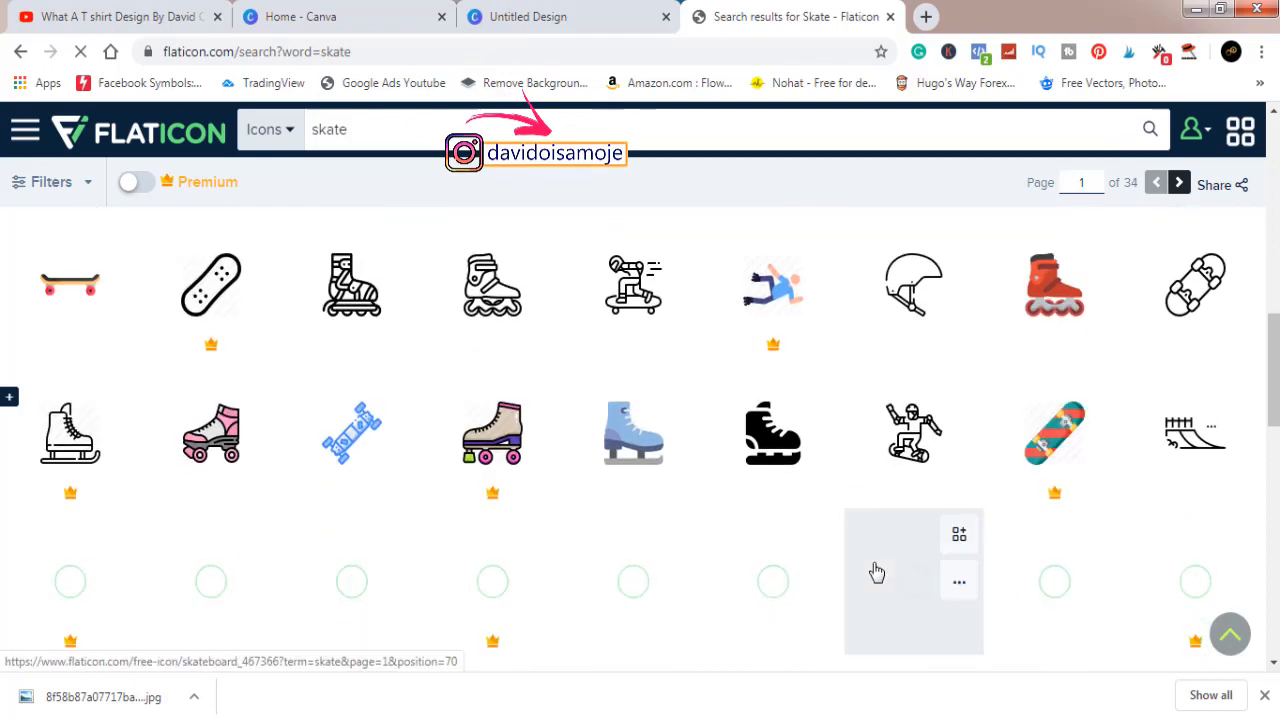
scroll(876, 571, "down", 1)
scroll(876, 571, "down", 2)
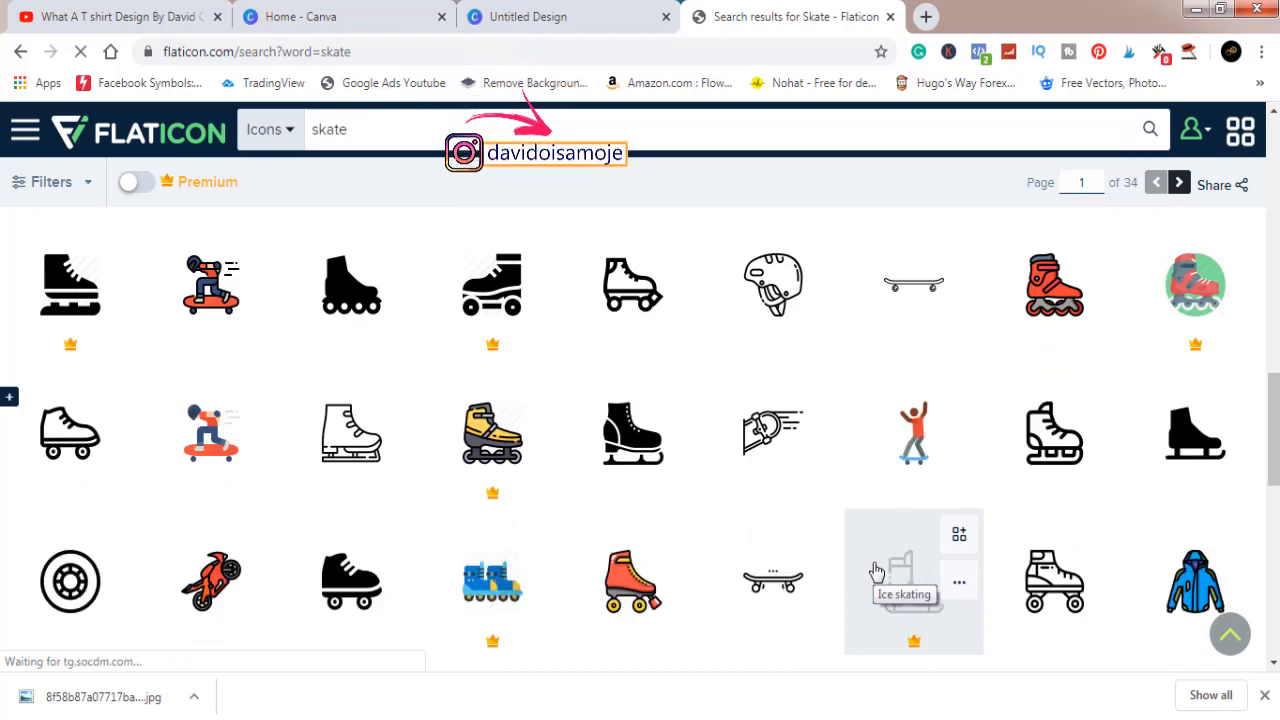
scroll(876, 571, "down", 3)
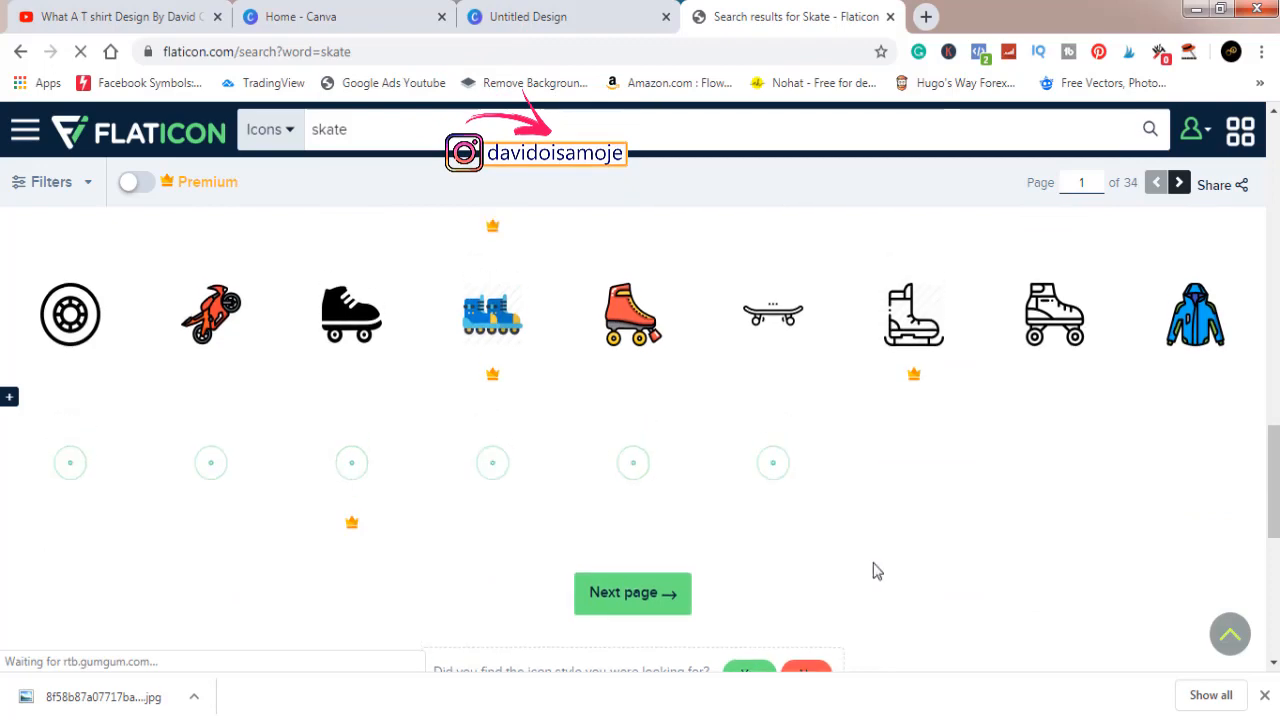
scroll(876, 571, "up", 5)
scroll(876, 571, "up", 4)
scroll(876, 571, "down", 2)
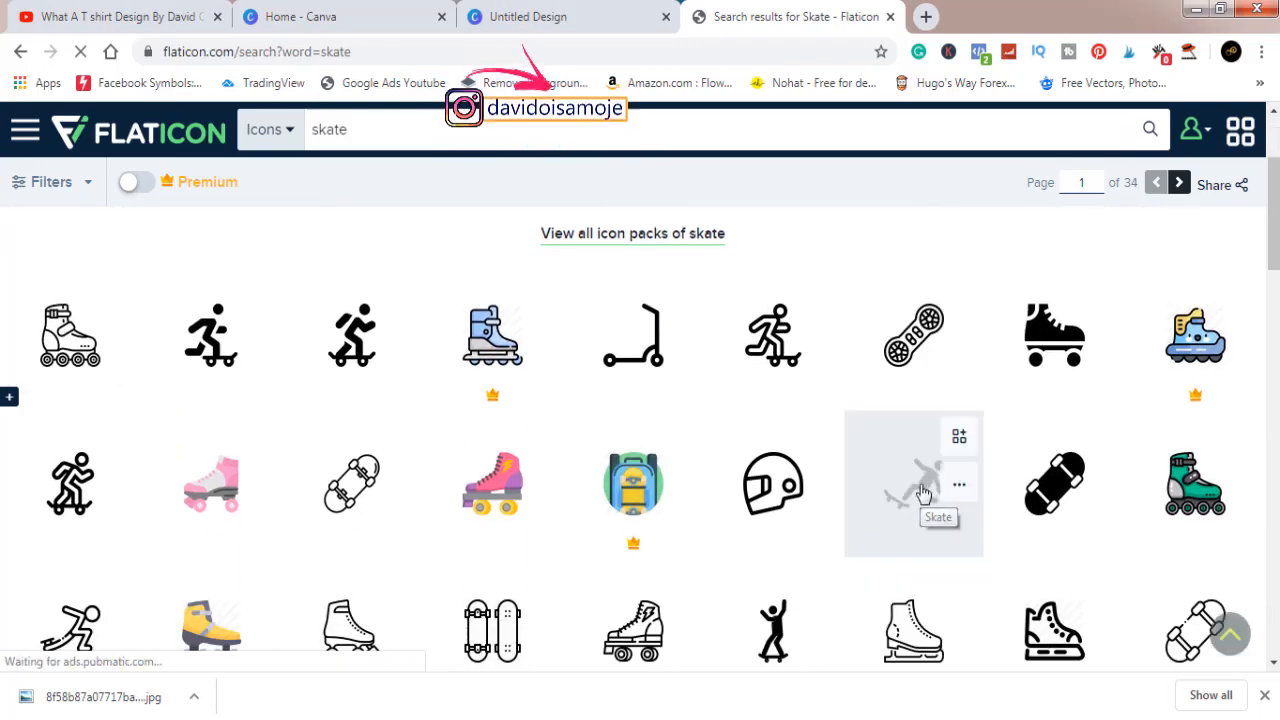
Open the black falling-skateboarder Skate icon by Freepik and download it as a 512px PNG with the free download option
left_click(923, 494)
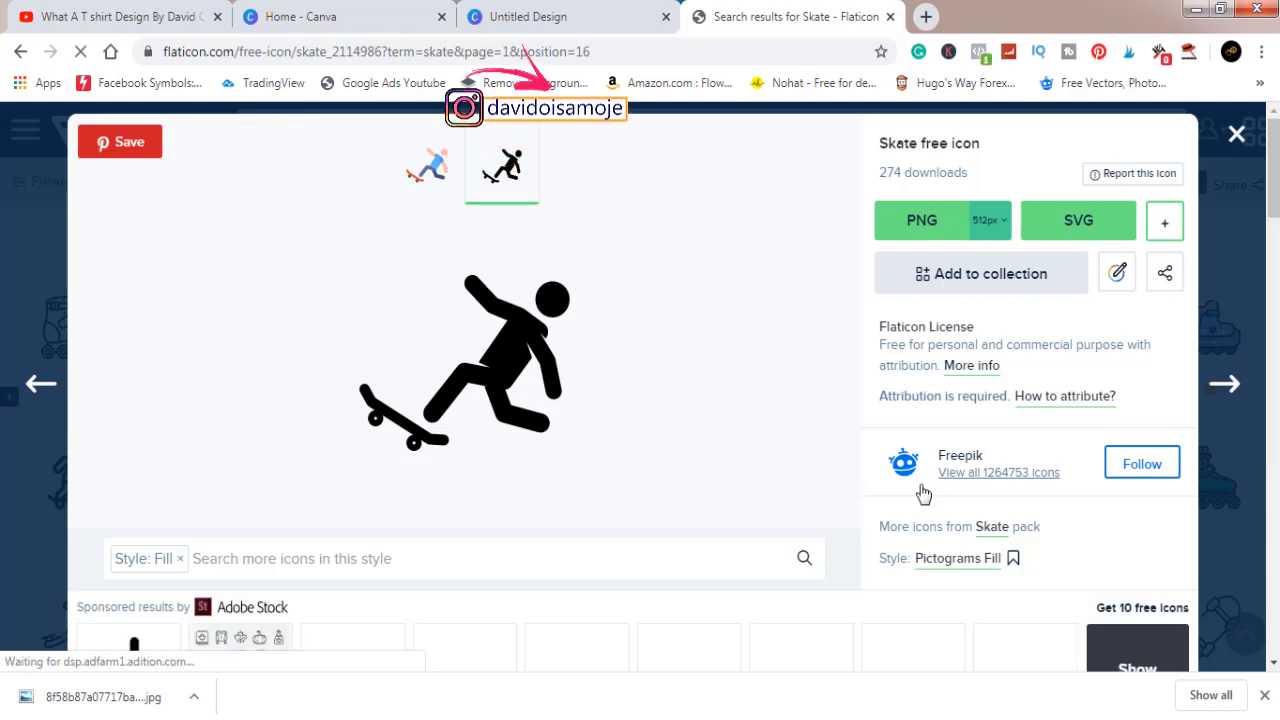
left_click(928, 229)
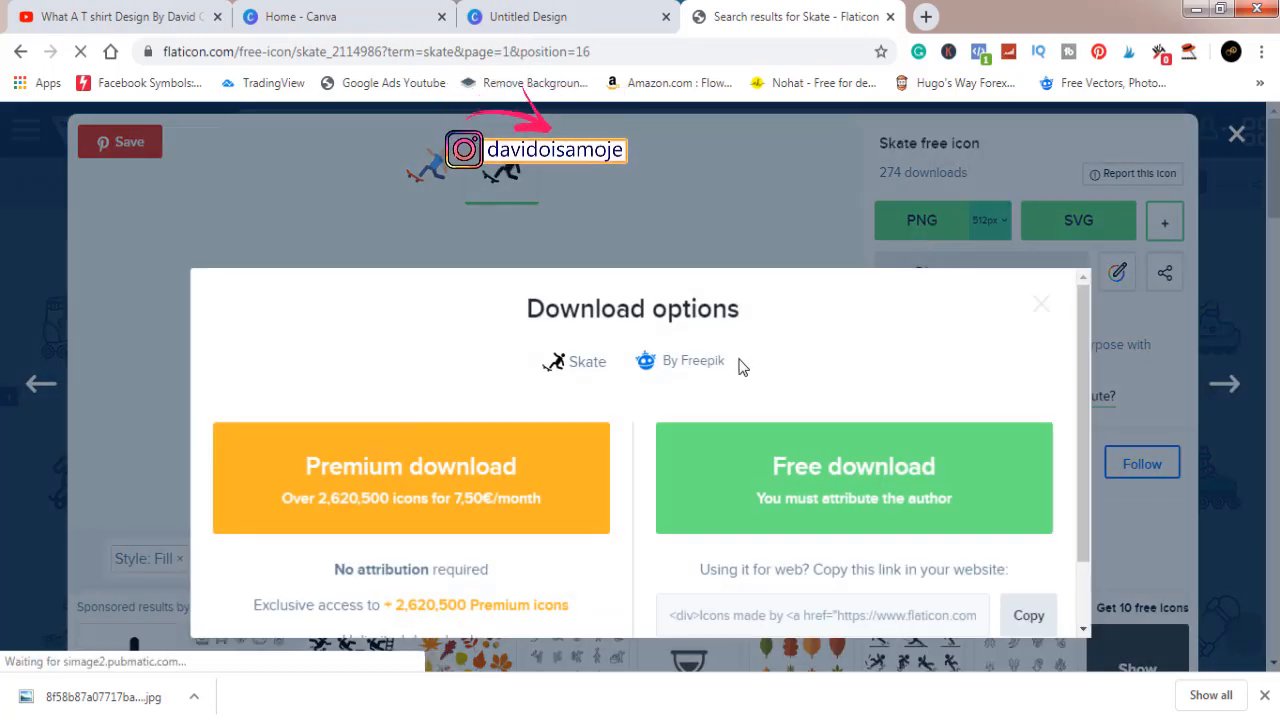
left_click_drag(743, 366, 676, 371)
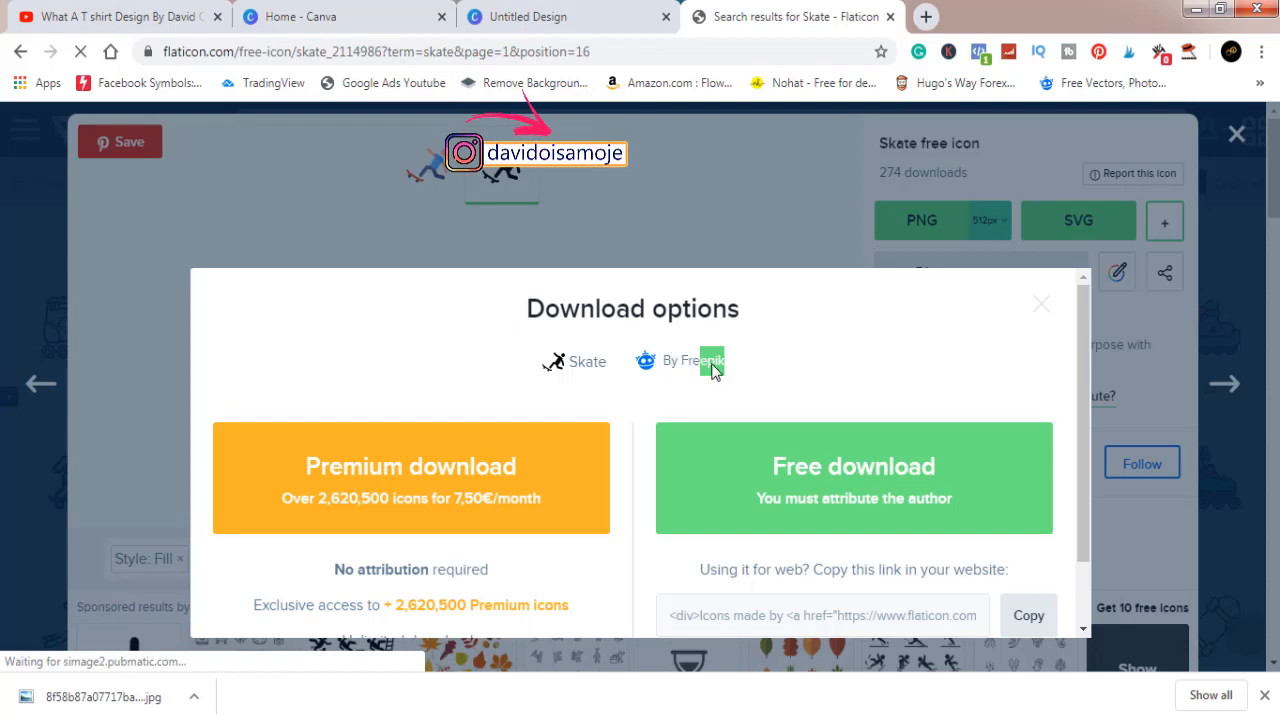
left_click_drag(714, 370, 661, 374)
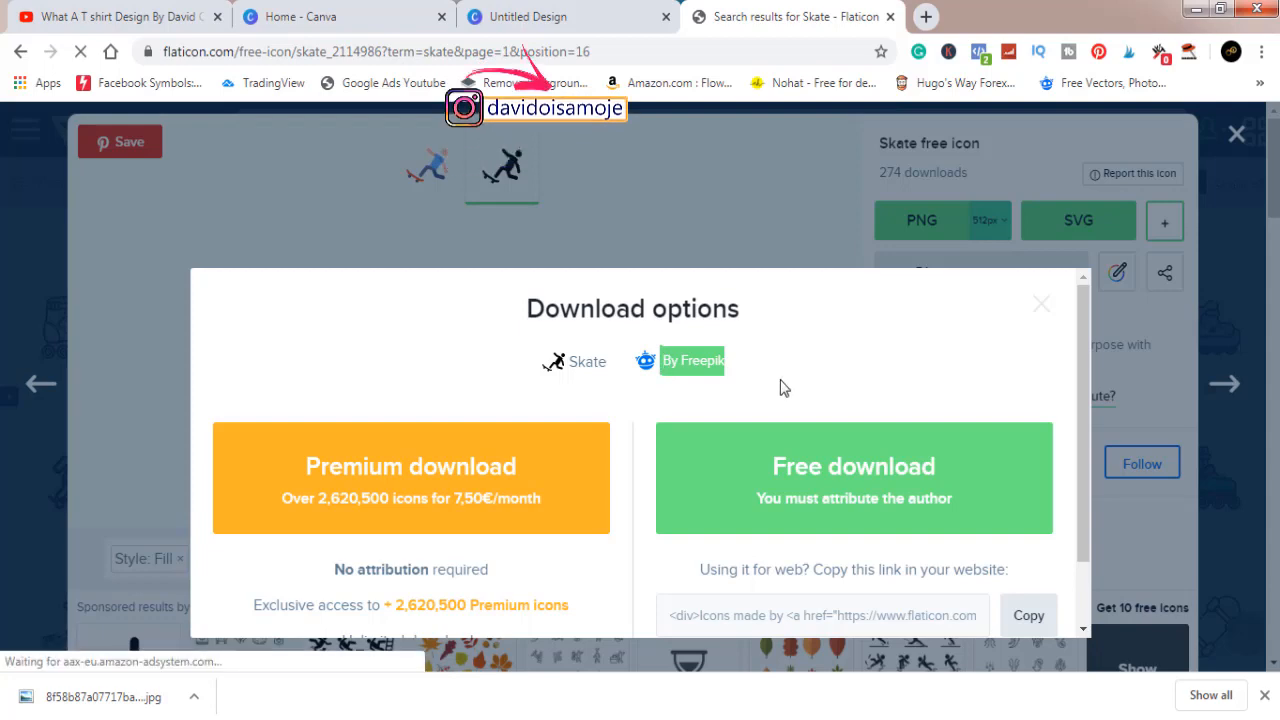
left_click(818, 479)
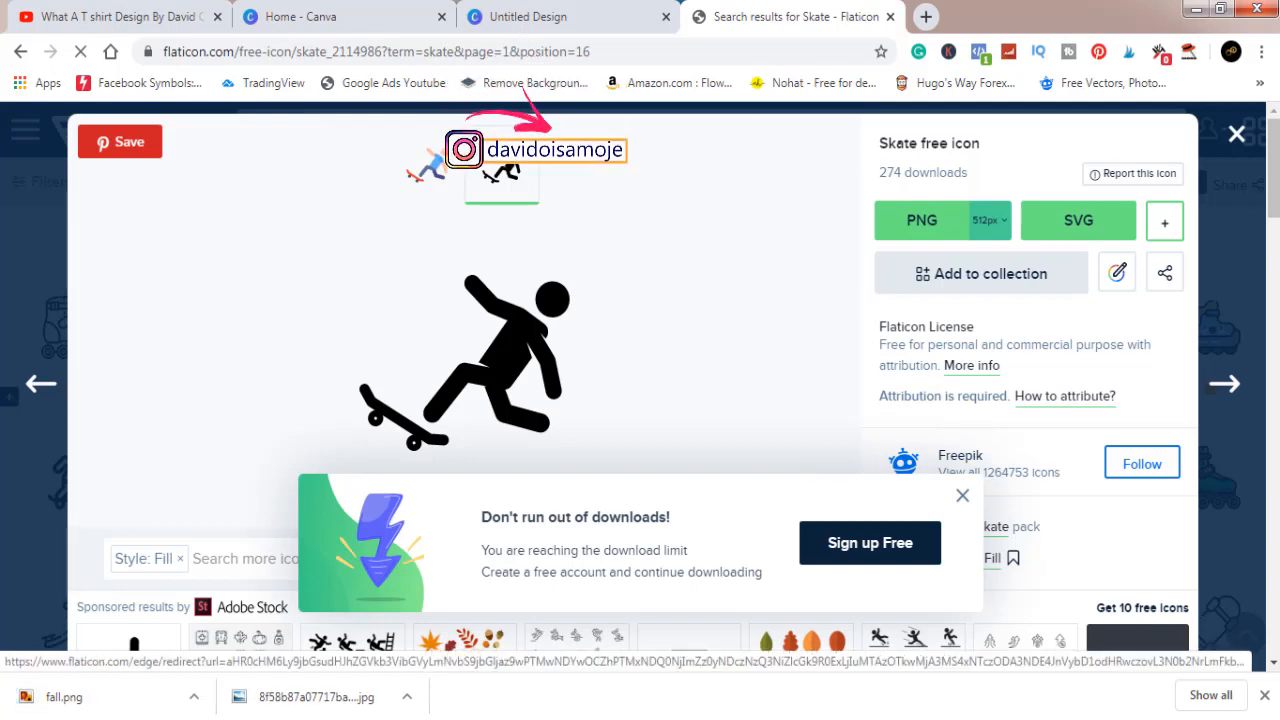
left_click(195, 700)
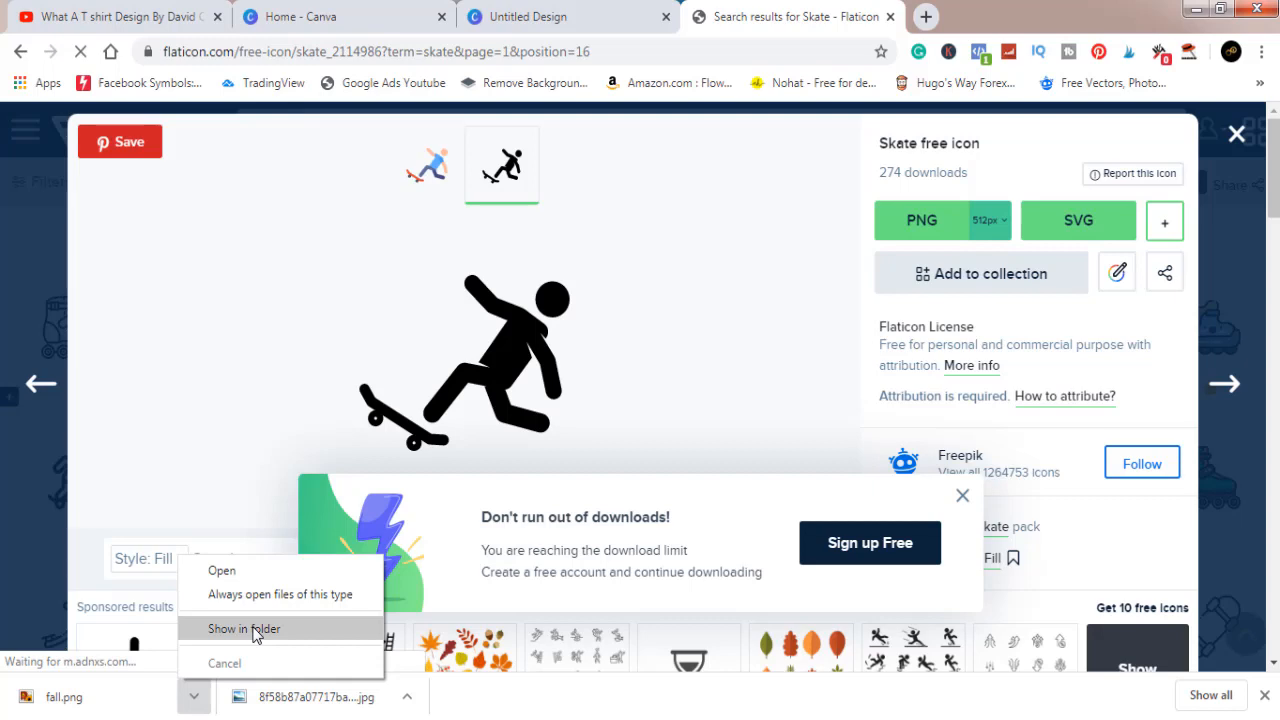
Switch to Canva, add the uploaded sunburst image to the blank page, and enlarge and centre it to span most of the page width
left_click(535, 16)
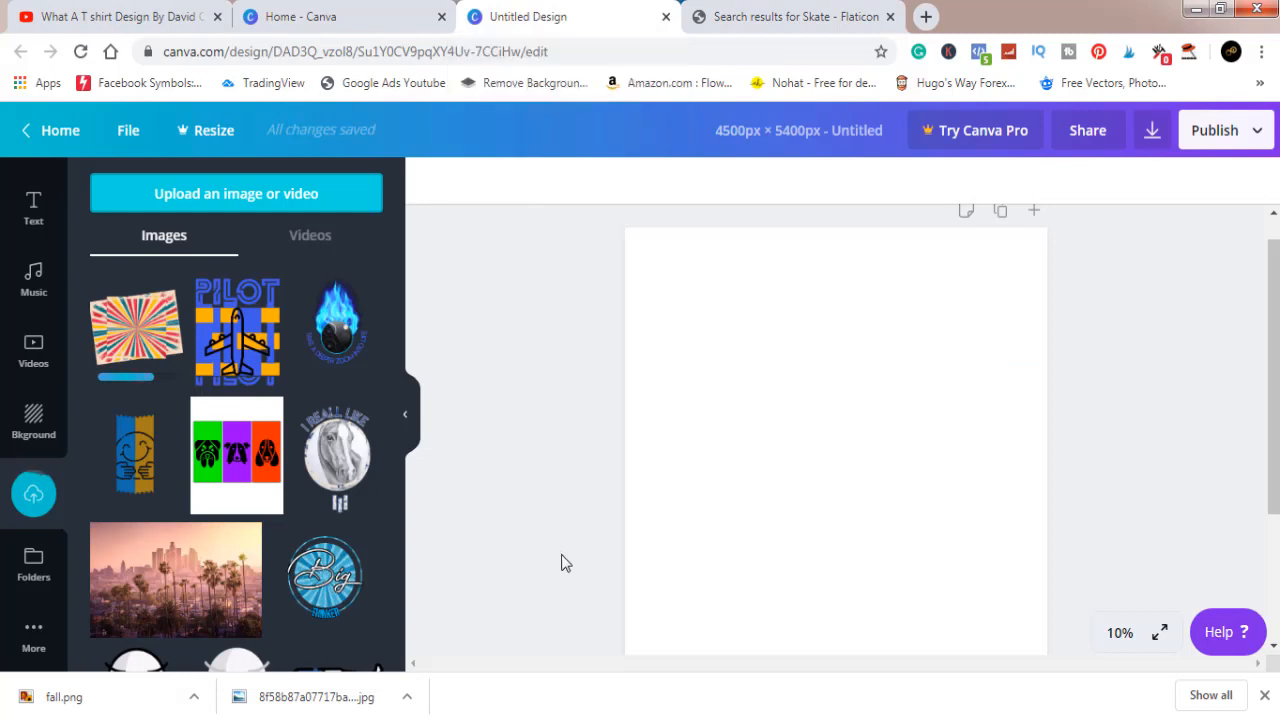
key("F9")
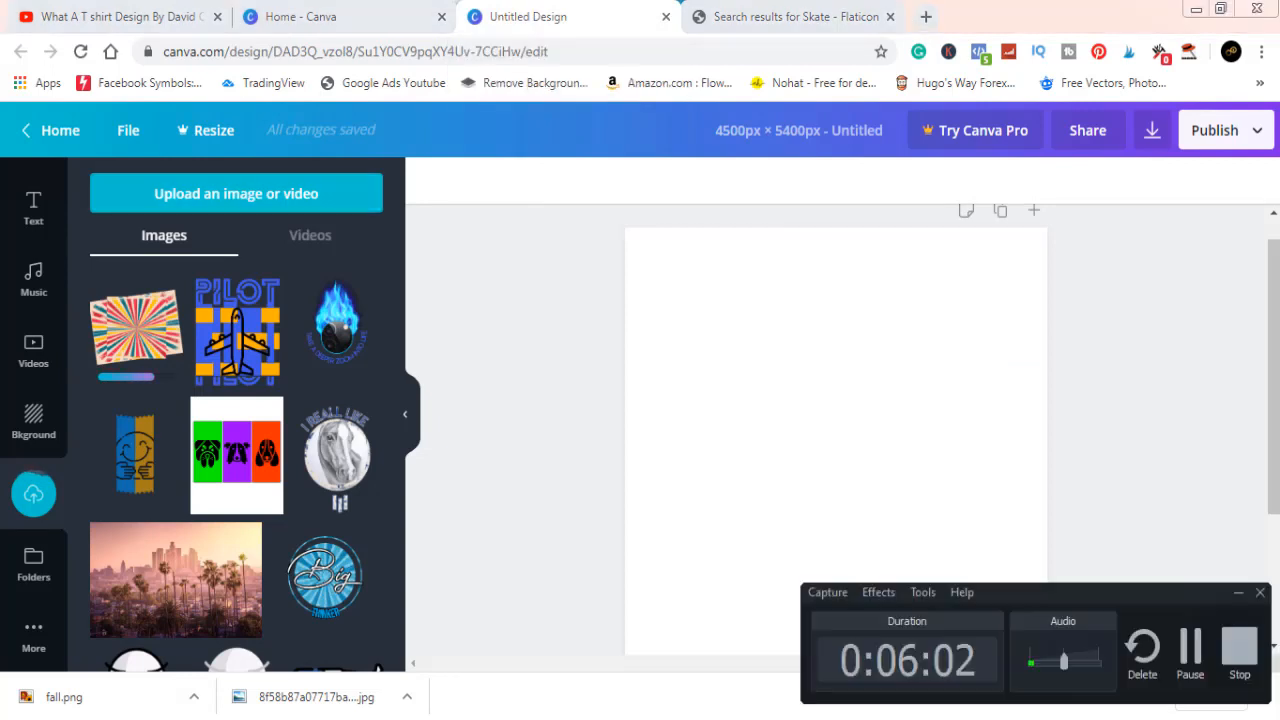
left_click(1190, 655)
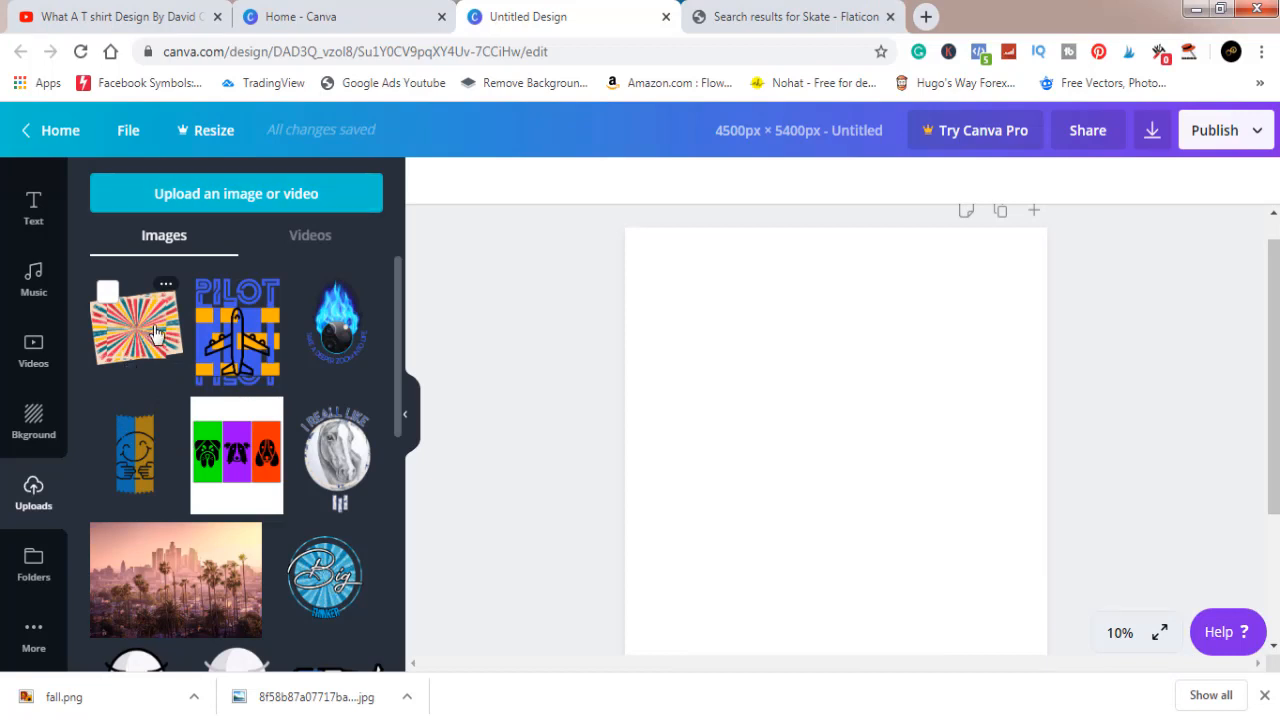
left_click(155, 333)
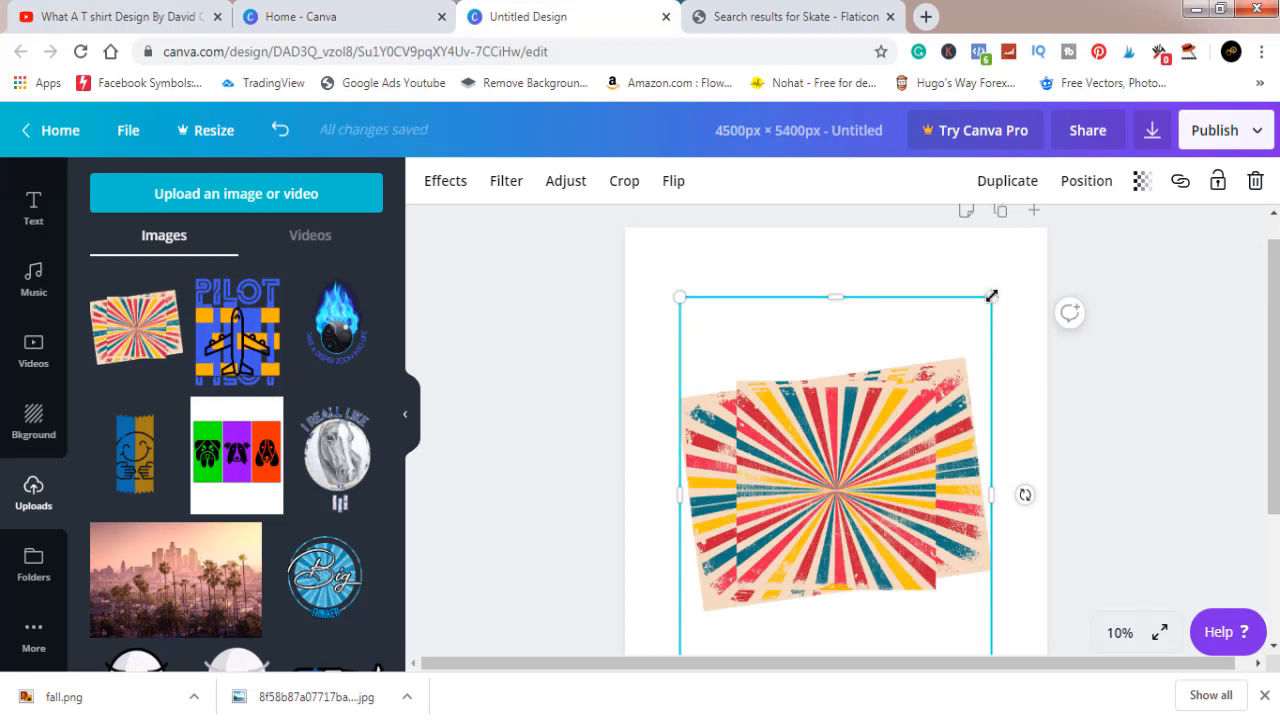
left_click_drag(991, 296, 1043, 233)
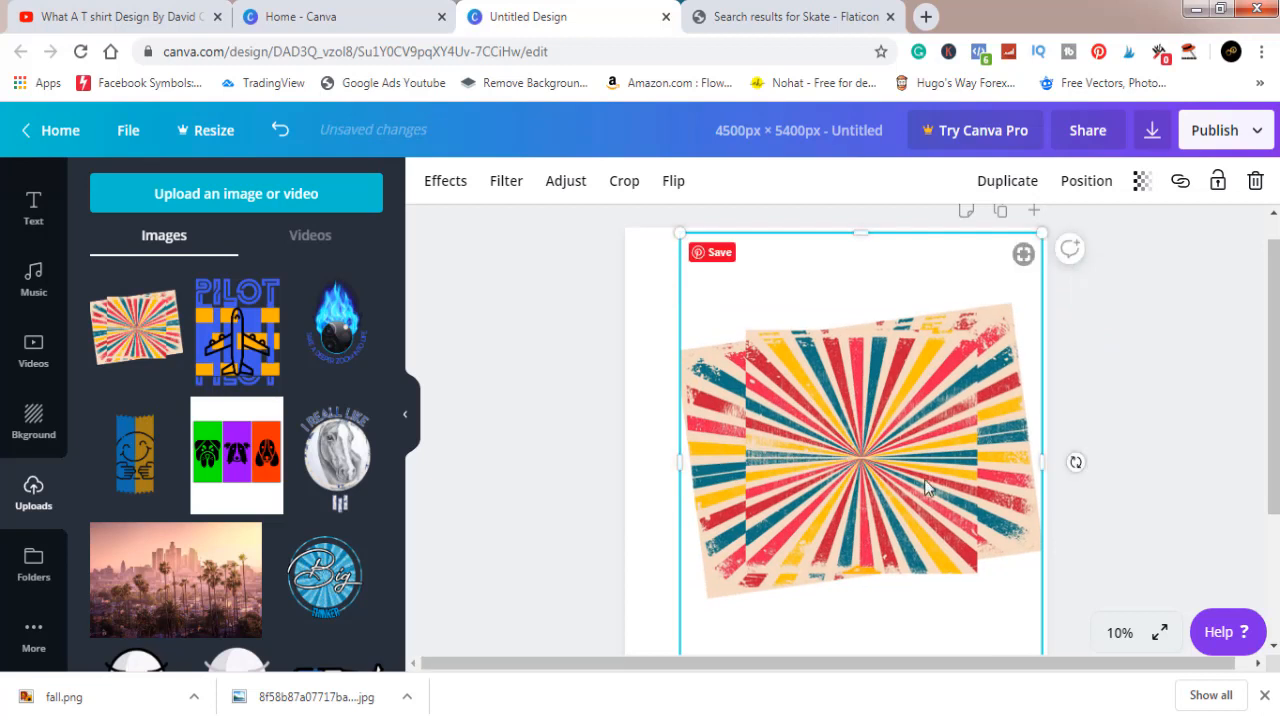
left_click_drag(933, 434, 907, 464)
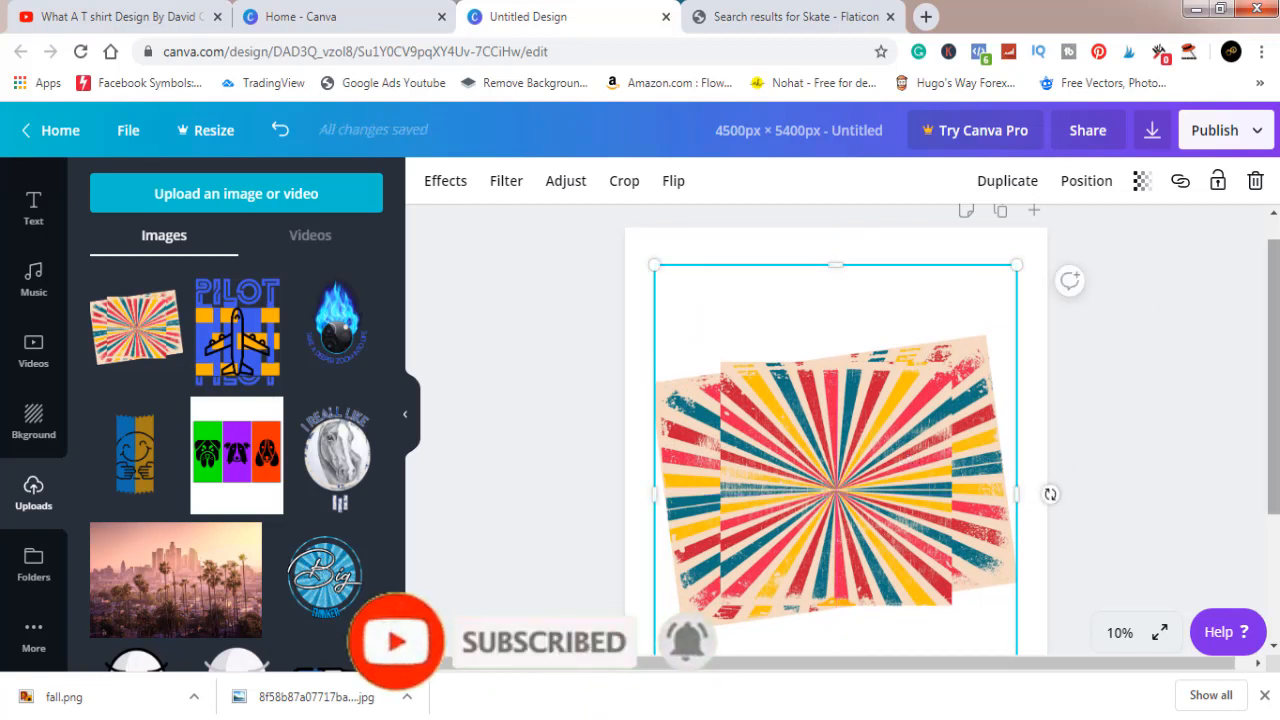
scroll(1049, 491, "down", 2)
left_click_drag(1273, 443, 1273, 413)
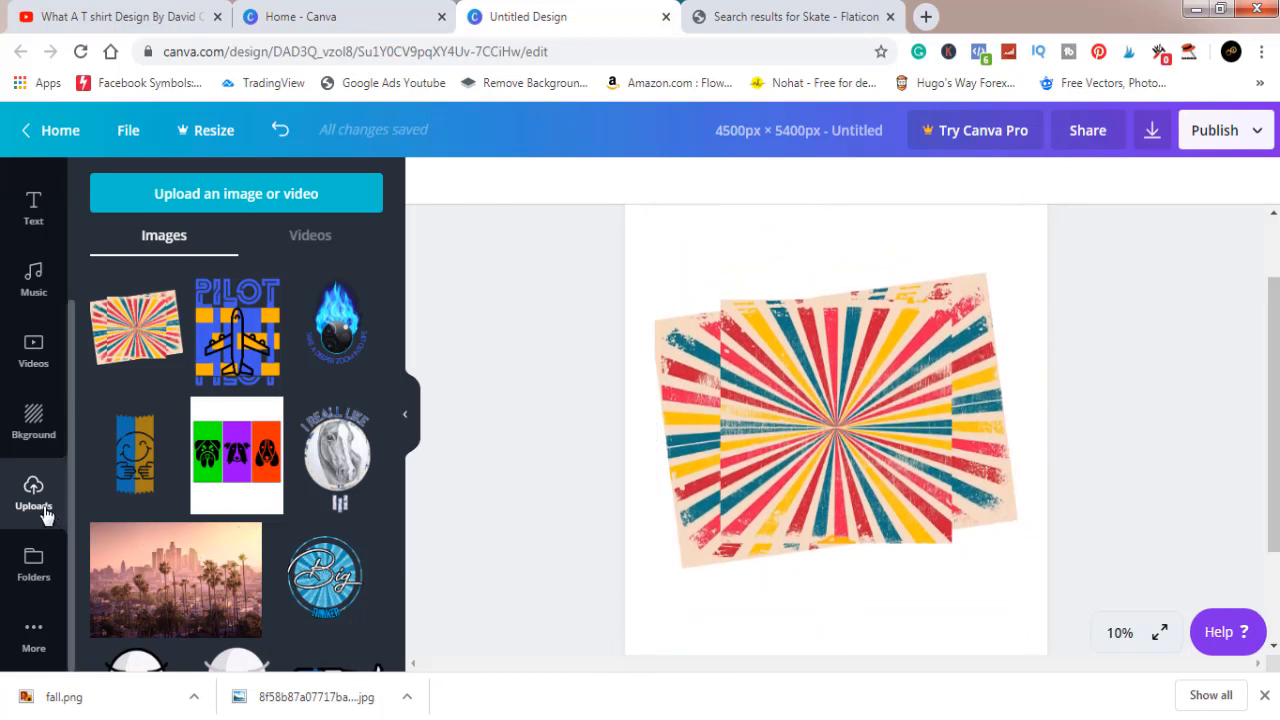
Upload the skateboarder image "fall" from the Downloads folder and add it to the page over the sunburst
left_click(198, 200)
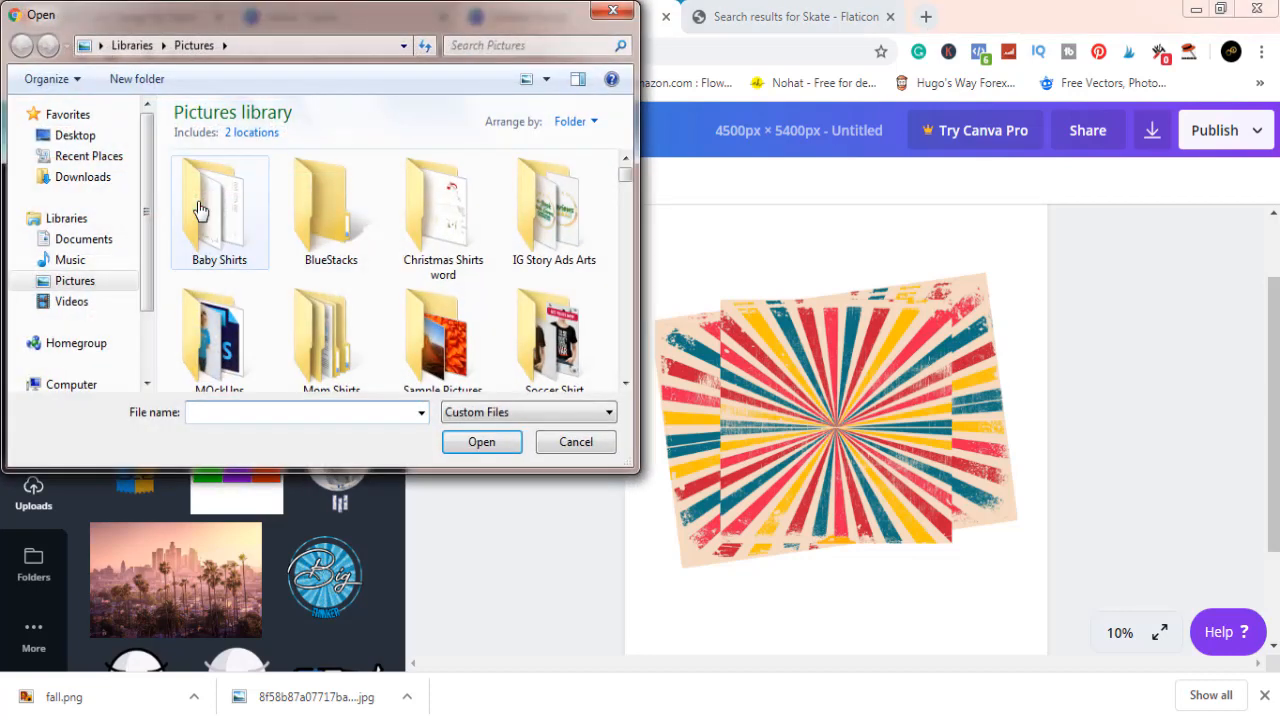
left_click(90, 177)
left_click(240, 301)
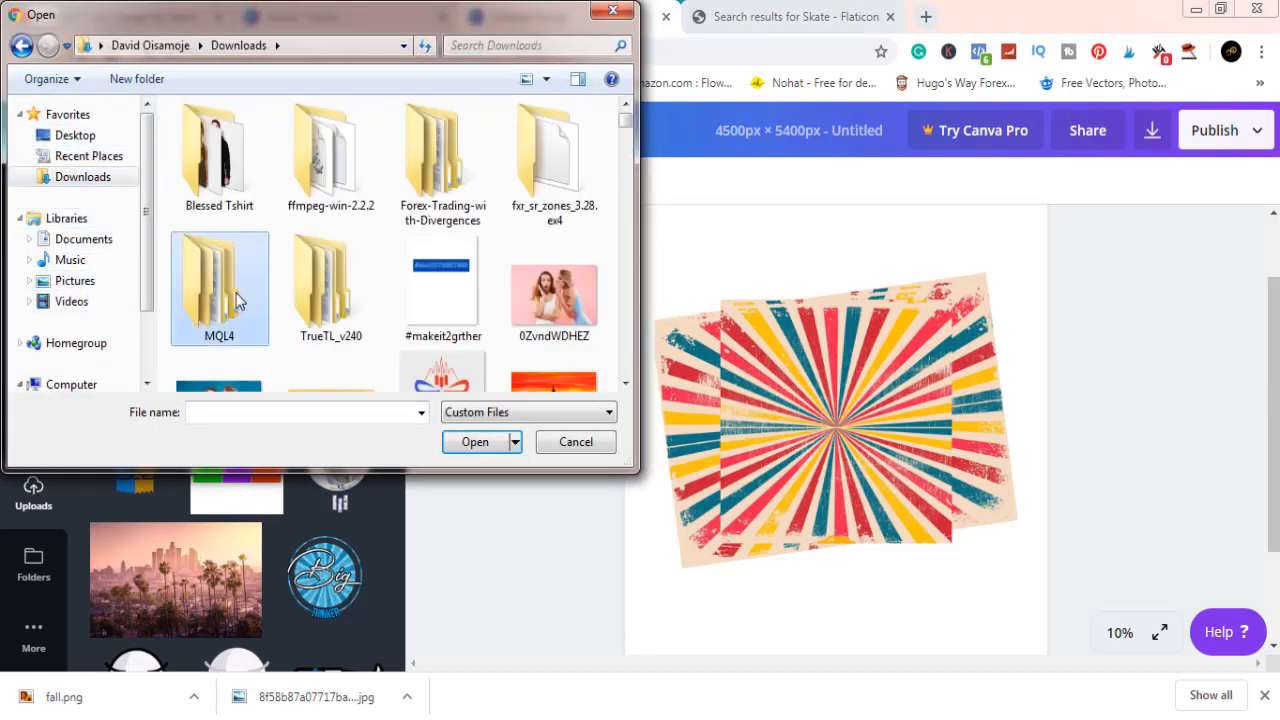
type("facebook")
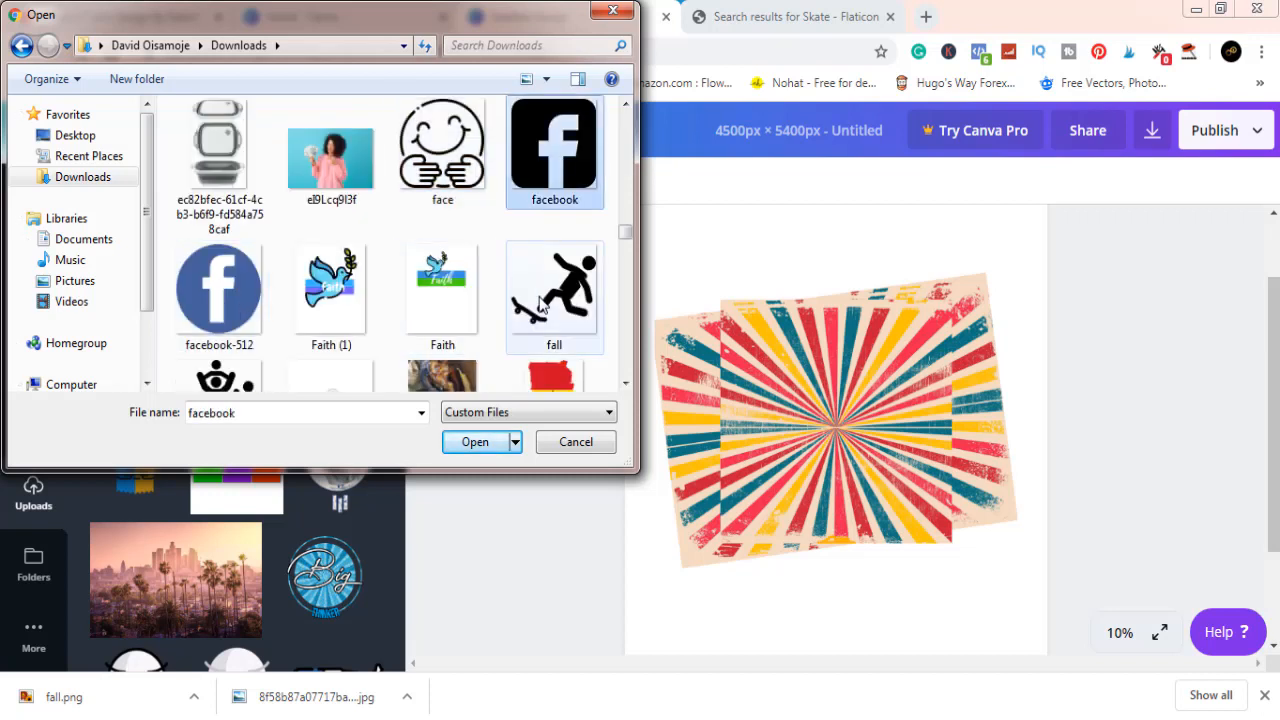
left_click(540, 302)
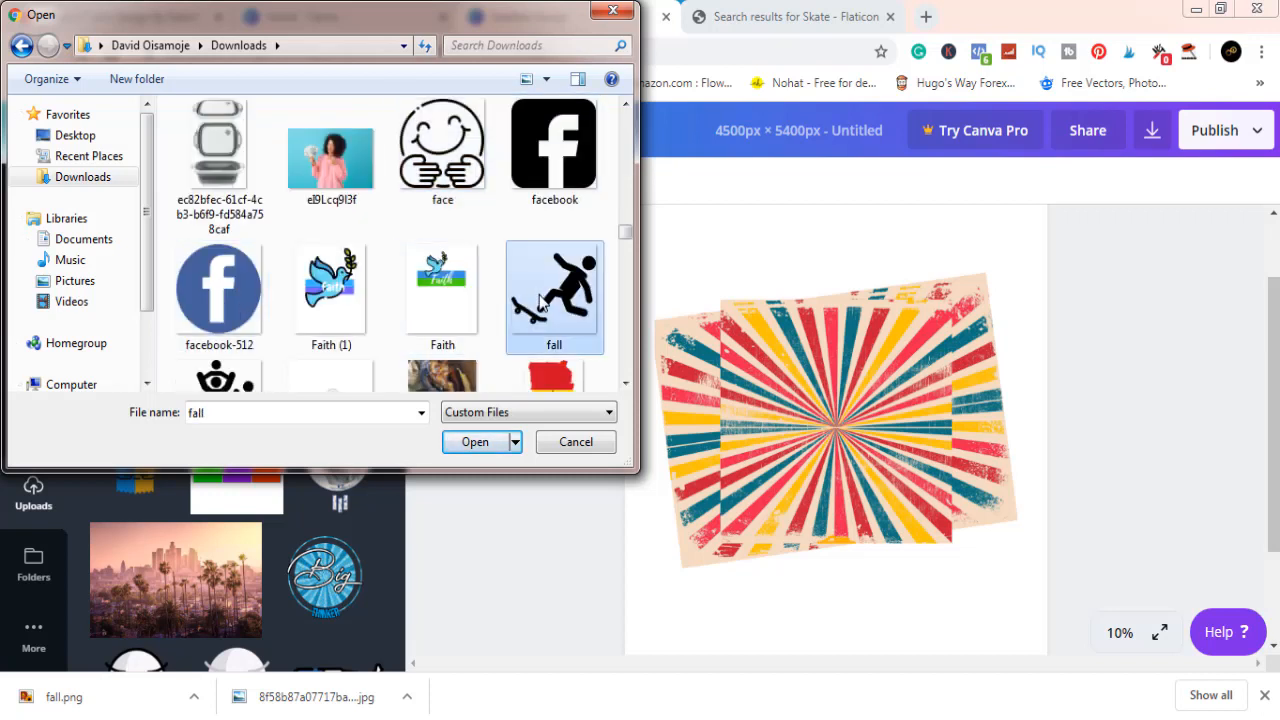
left_click(475, 442)
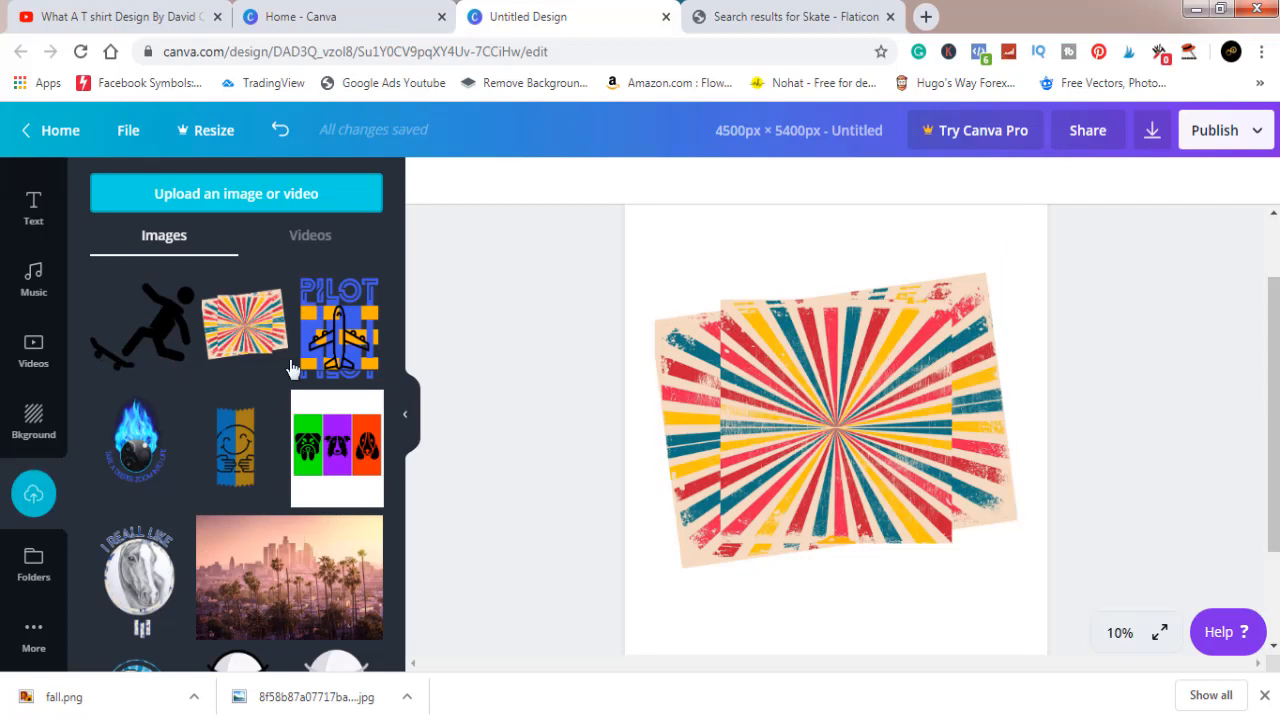
left_click(160, 355)
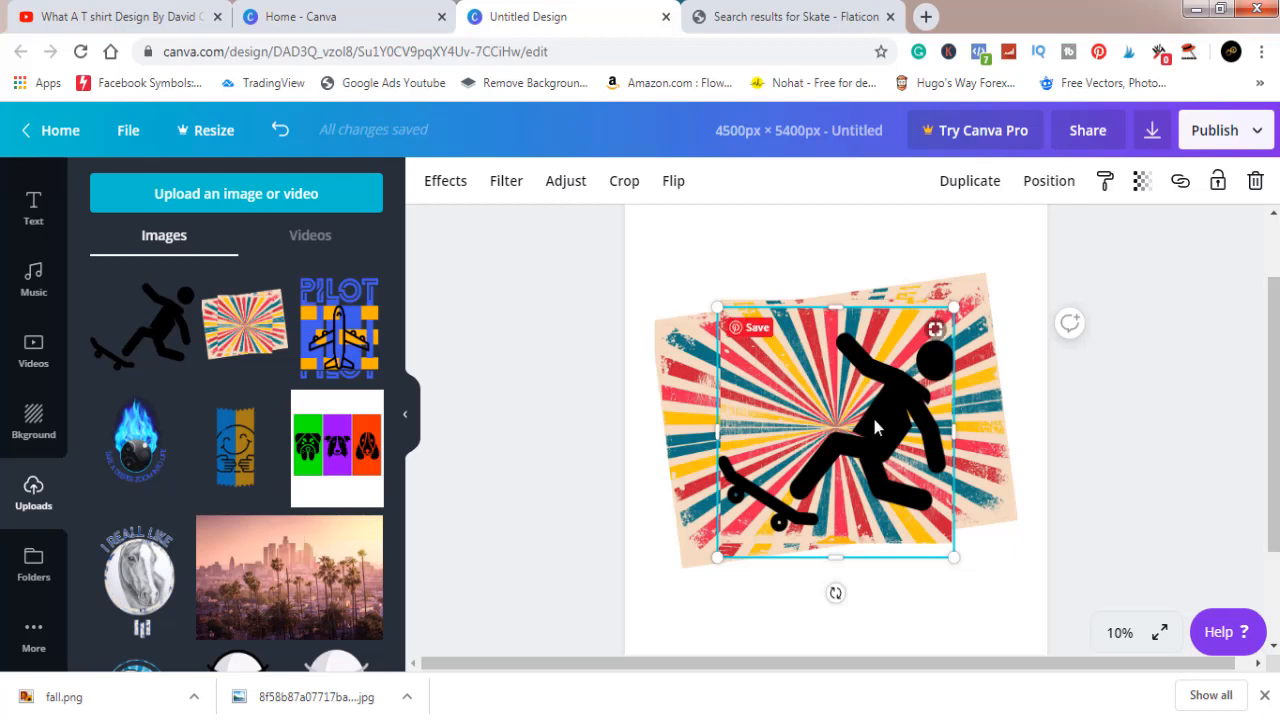
Finish placing the skateboarder over the middle of the sunburst and download the 4500 × 5400 px design as a PNG
left_click_drag(872, 414, 875, 417)
left_click(1123, 429)
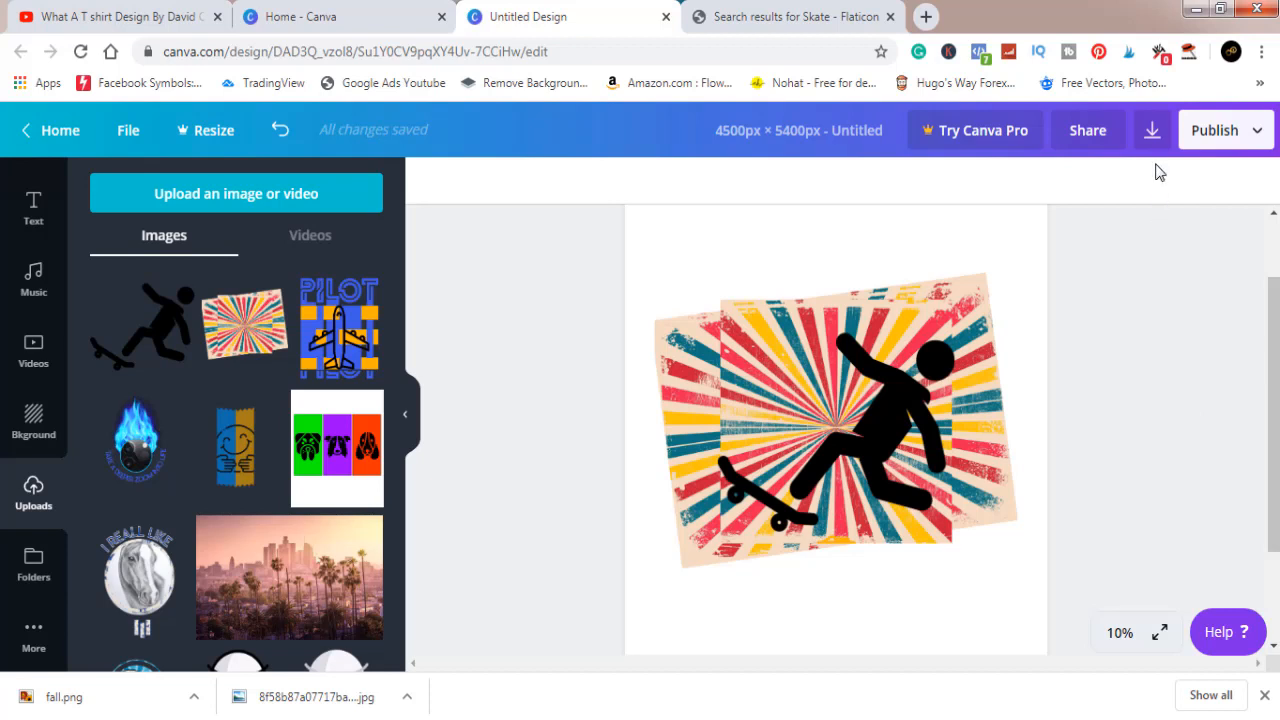
left_click(1153, 132)
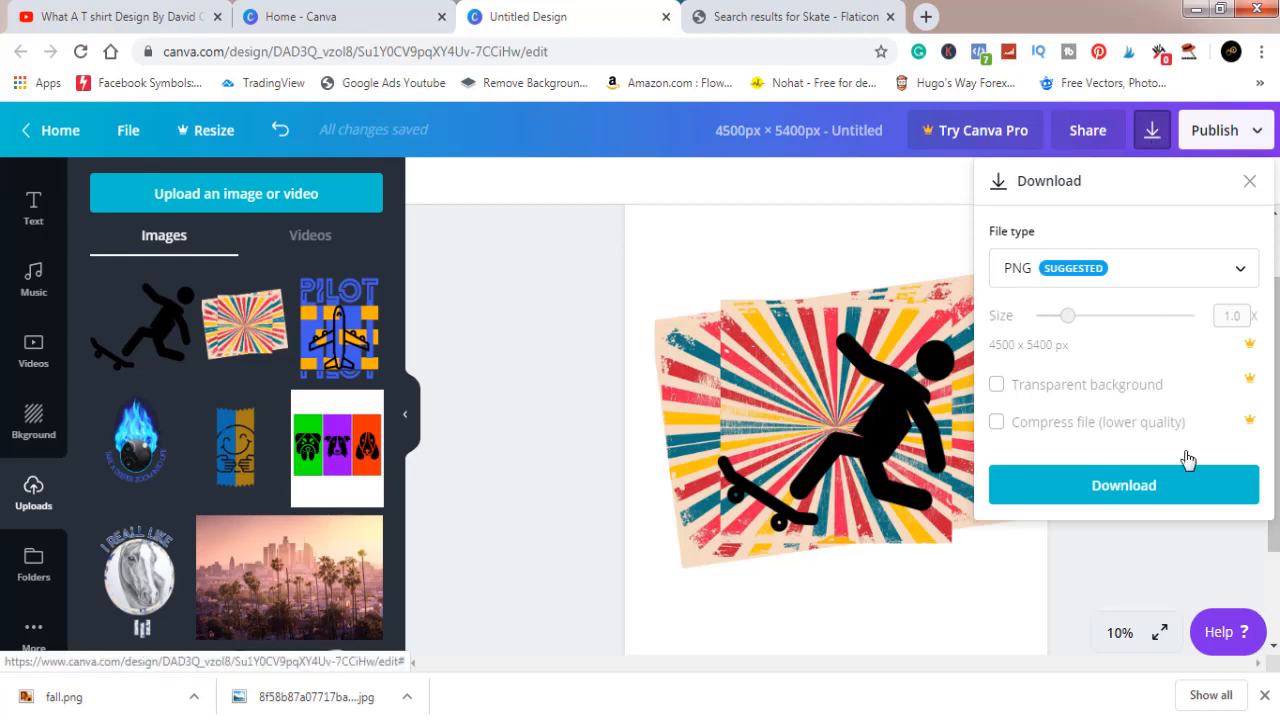
left_click(1192, 494)
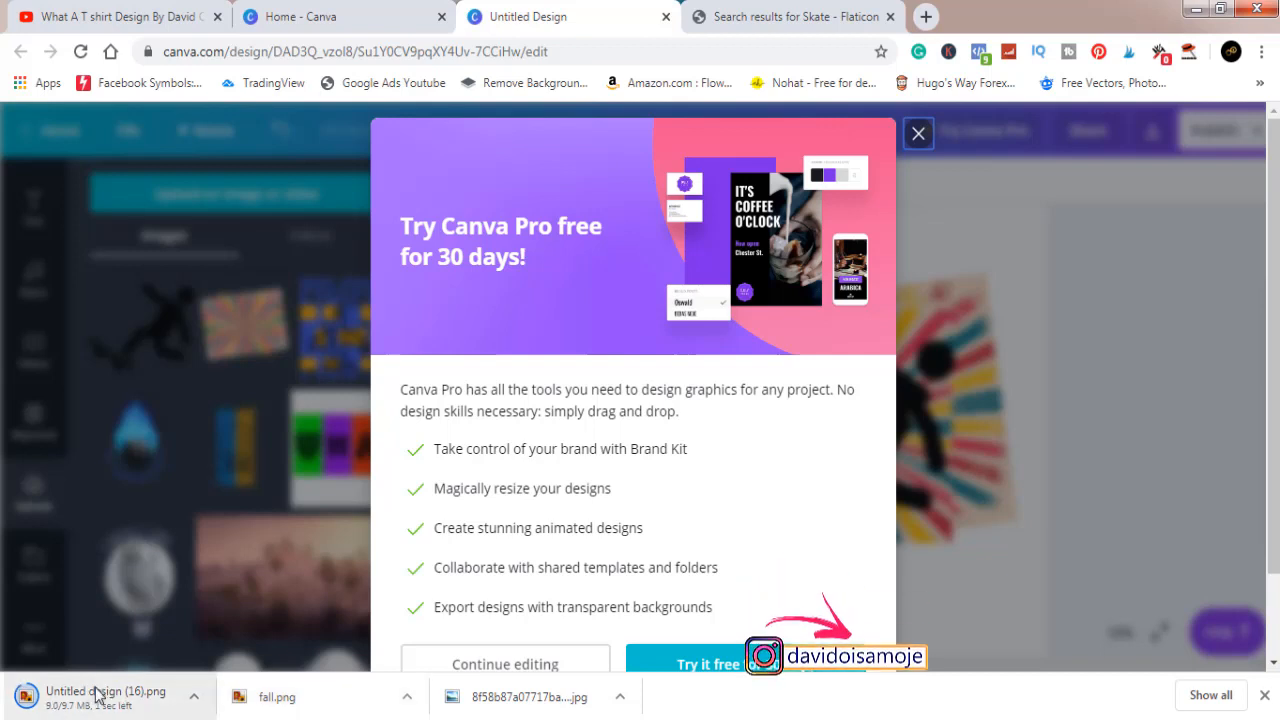
Locate the downloaded Untitled design (16) in the Downloads folder and open it in Adobe Photoshop CC
left_click(194, 697)
left_click(243, 634)
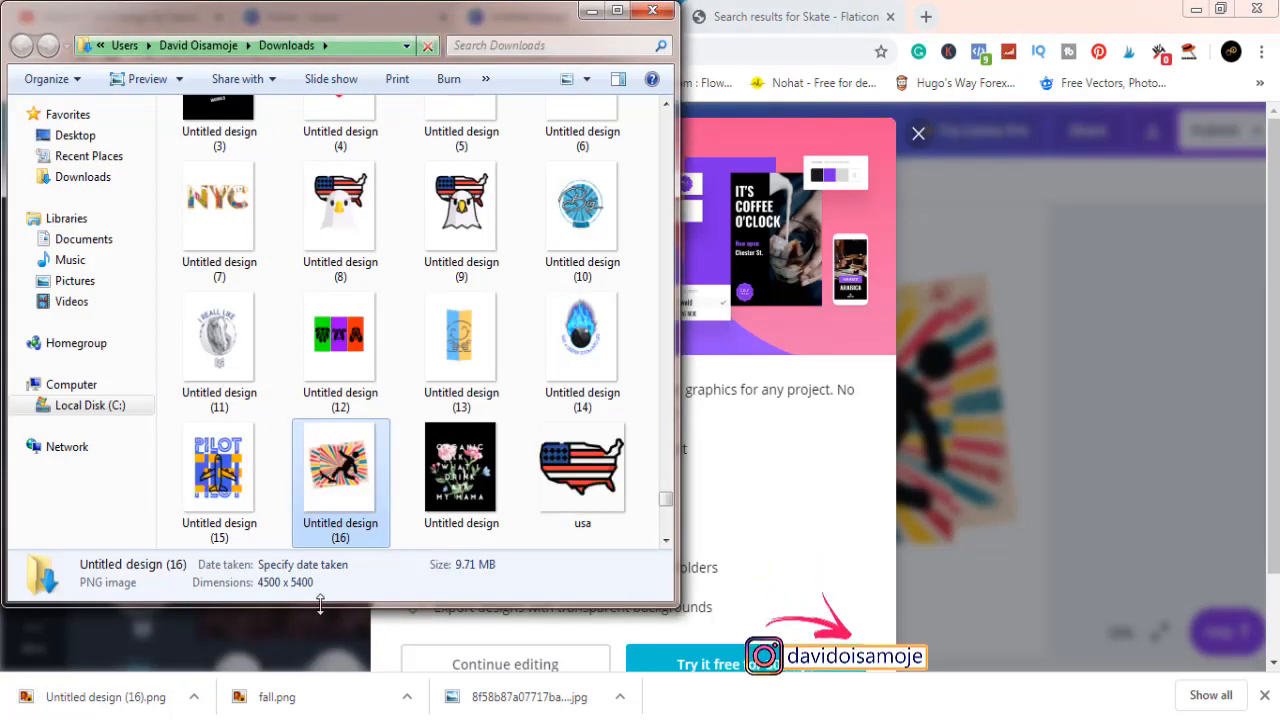
right_click(351, 486)
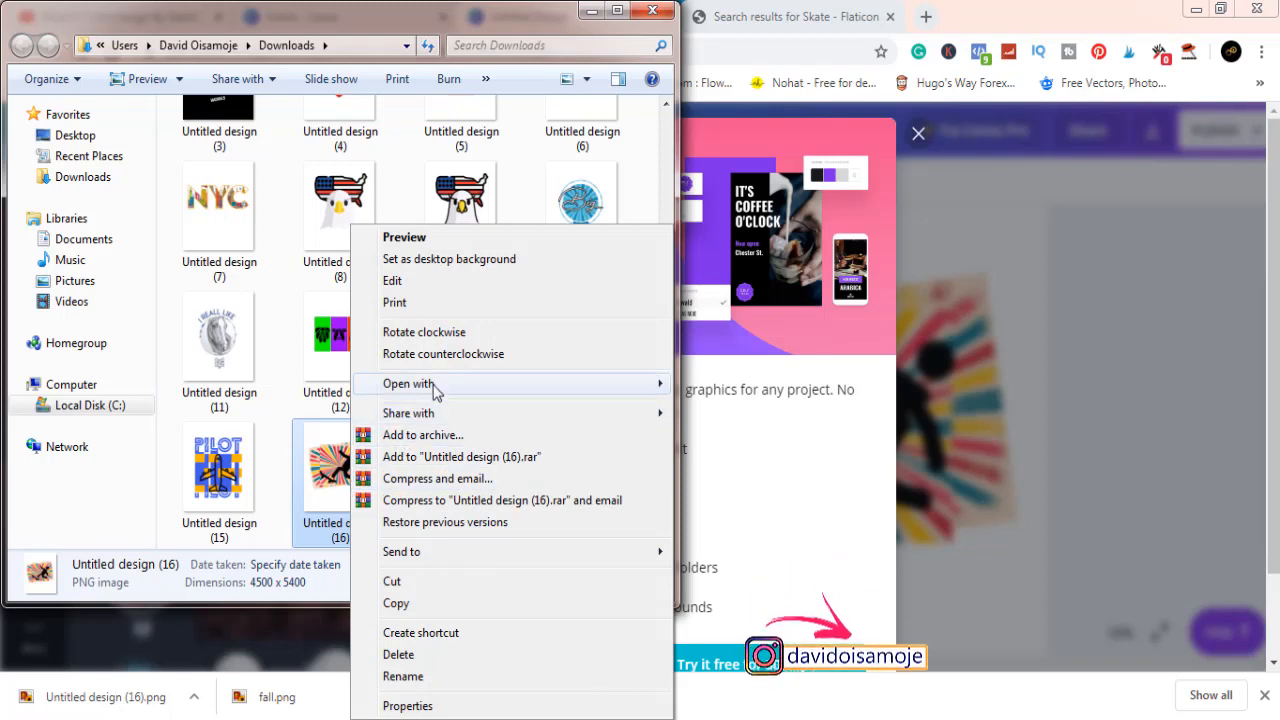
mouse_move(435, 393)
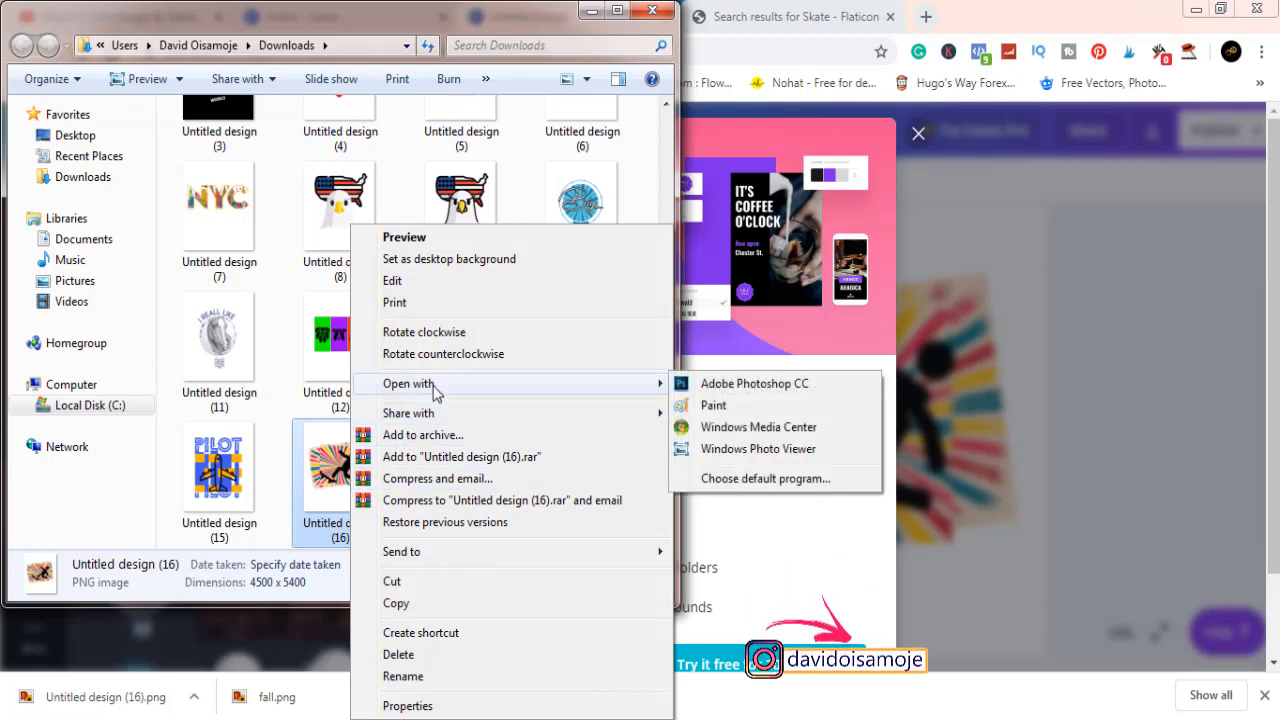
left_click(760, 388)
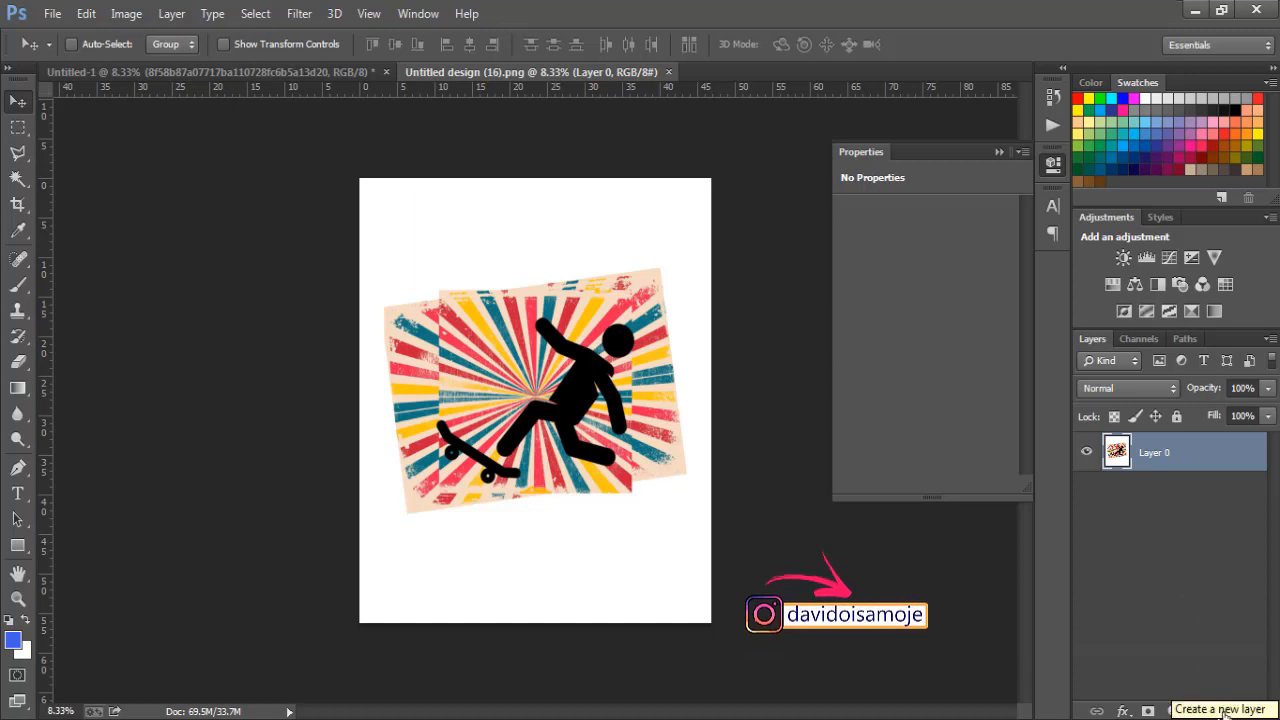
Add an empty layer, select the white background on Layer 0 with the Magic Wand at tolerance 32, and delete it
left_click(1222, 711)
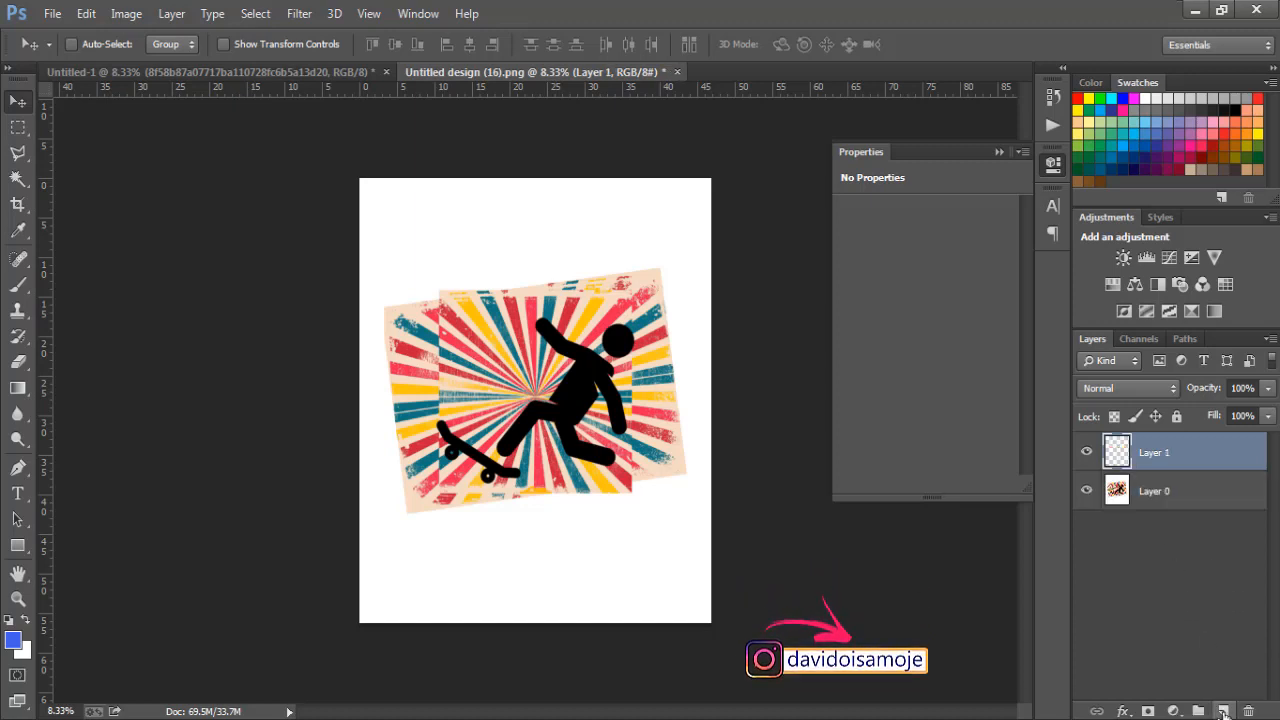
left_click(1155, 491)
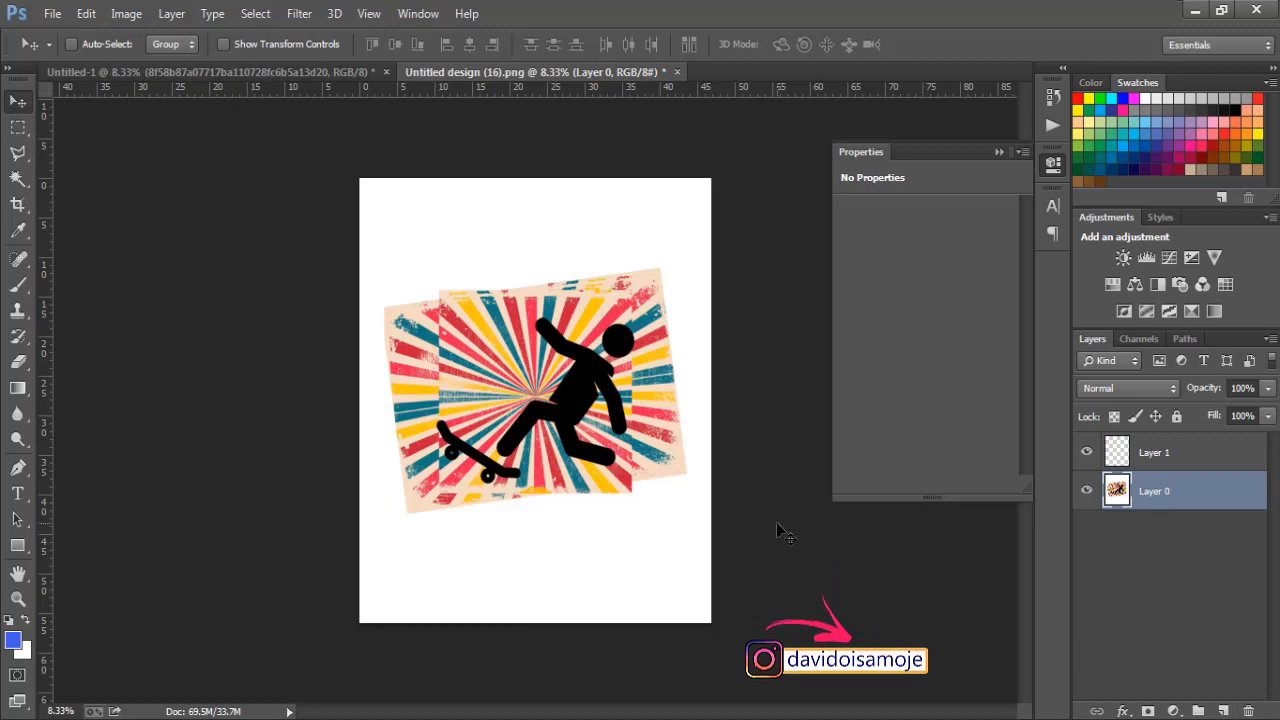
left_click(14, 186)
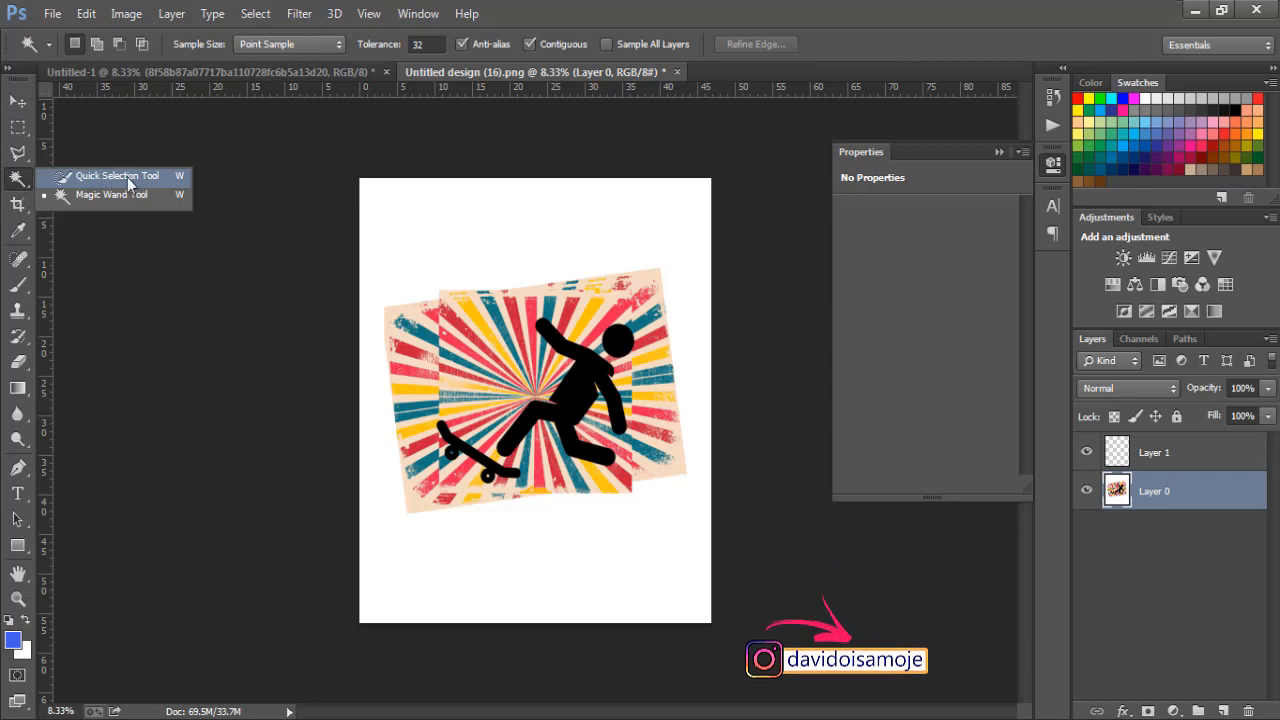
left_click(109, 197)
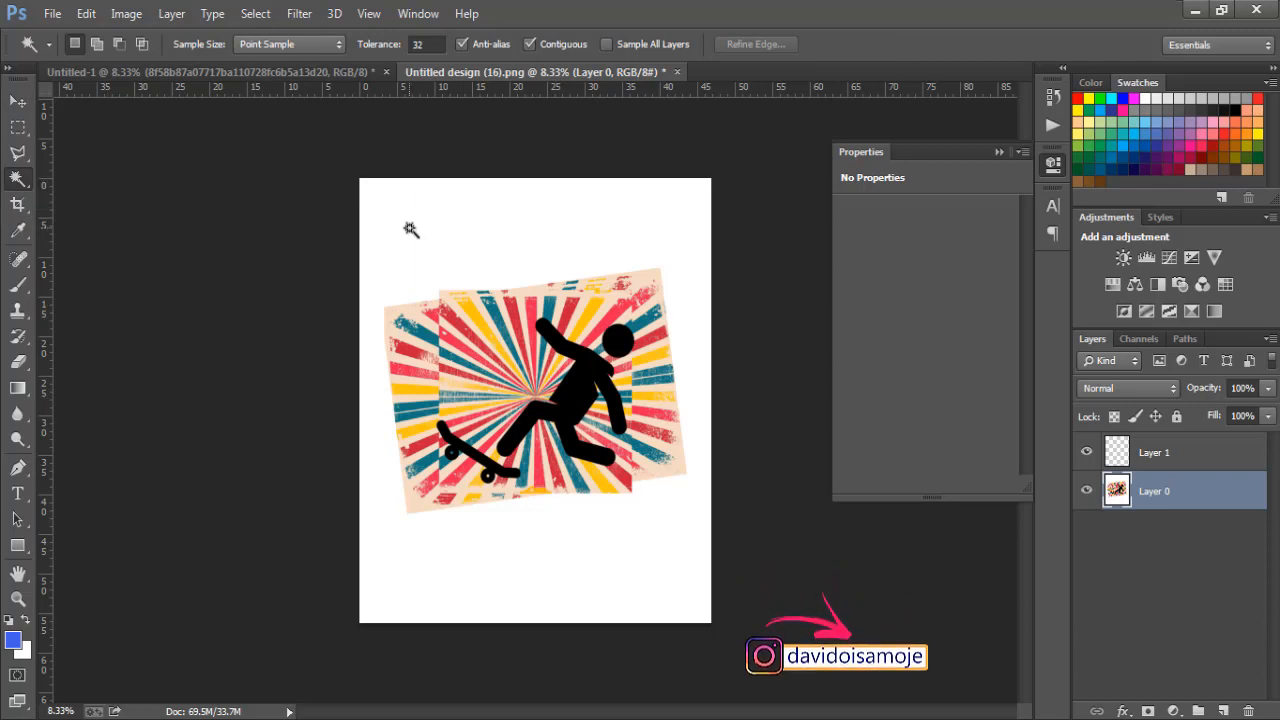
left_click(409, 228)
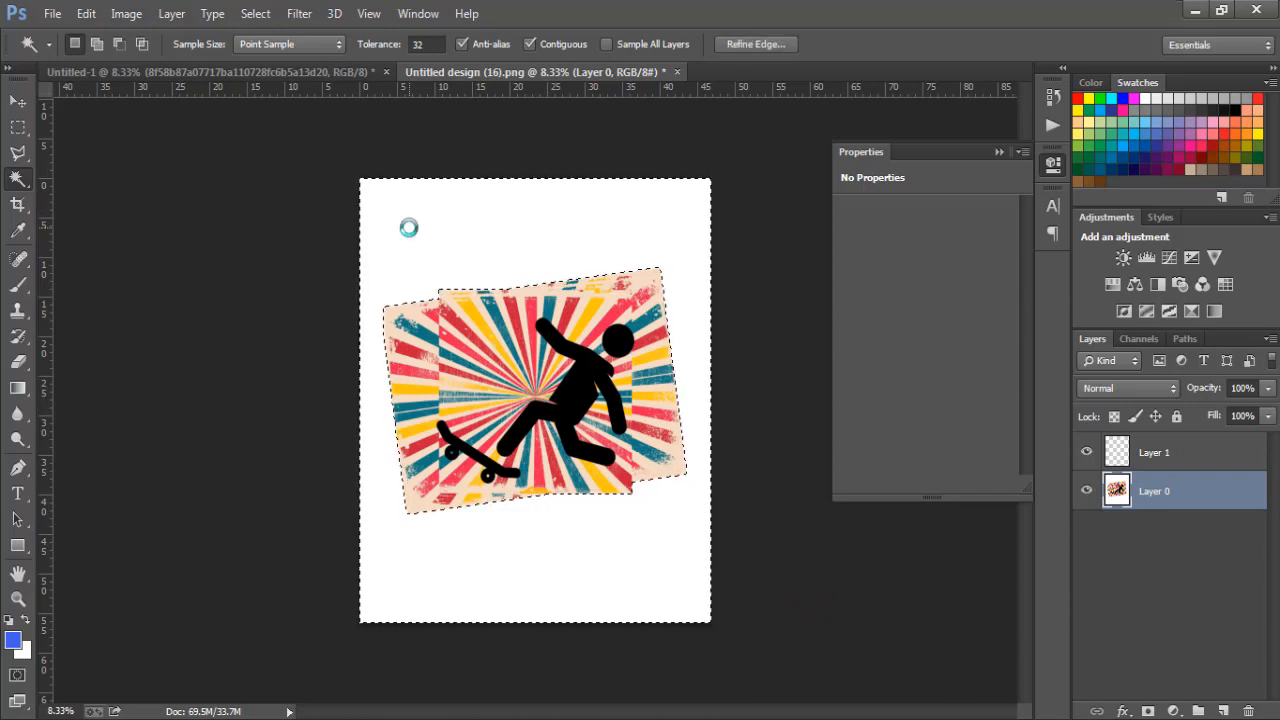
key("Delete")
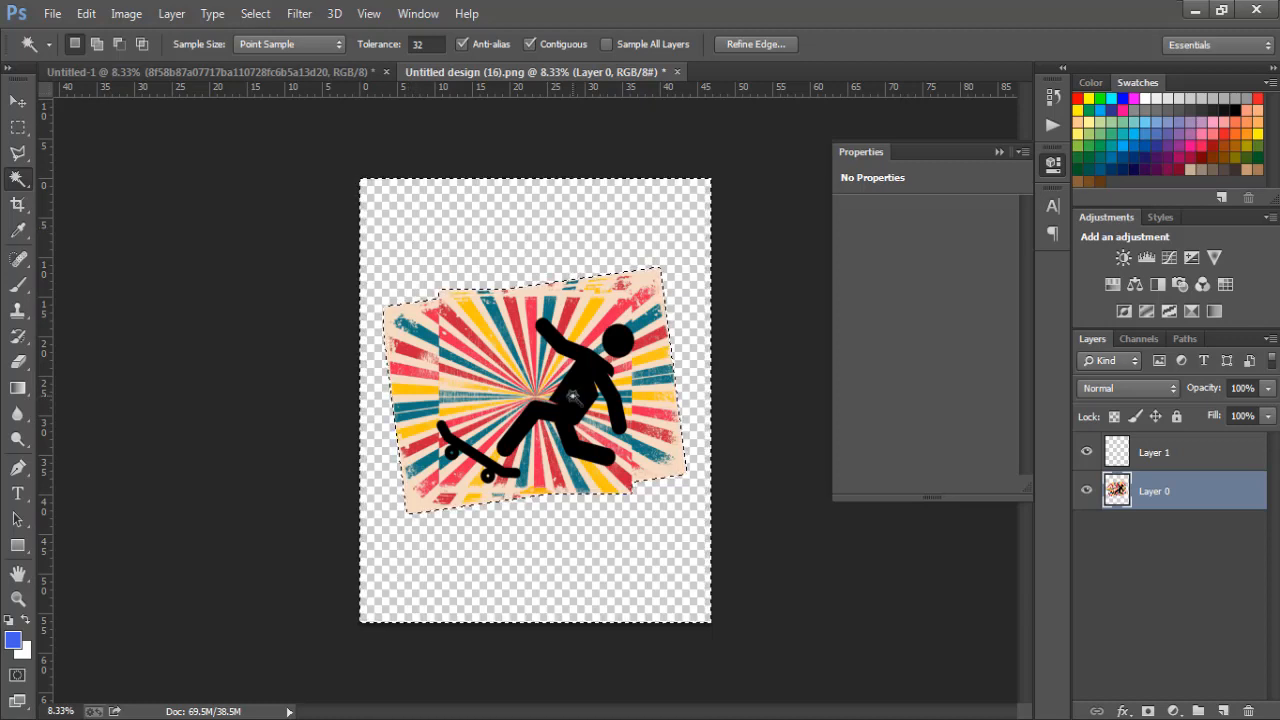
Cut the black skateboarder's body, head and skateboard out of the sunburst on Layer 0 with the Magic Wand, then clear the selection
left_click(571, 397)
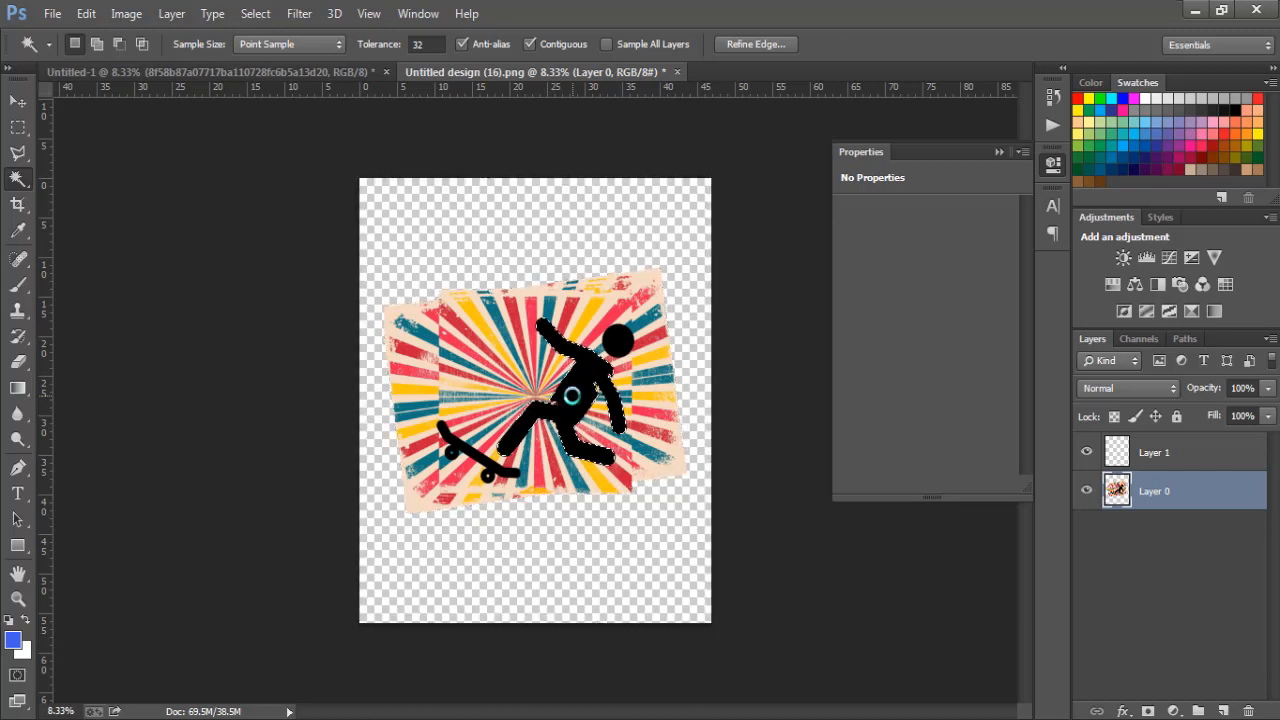
key("Delete")
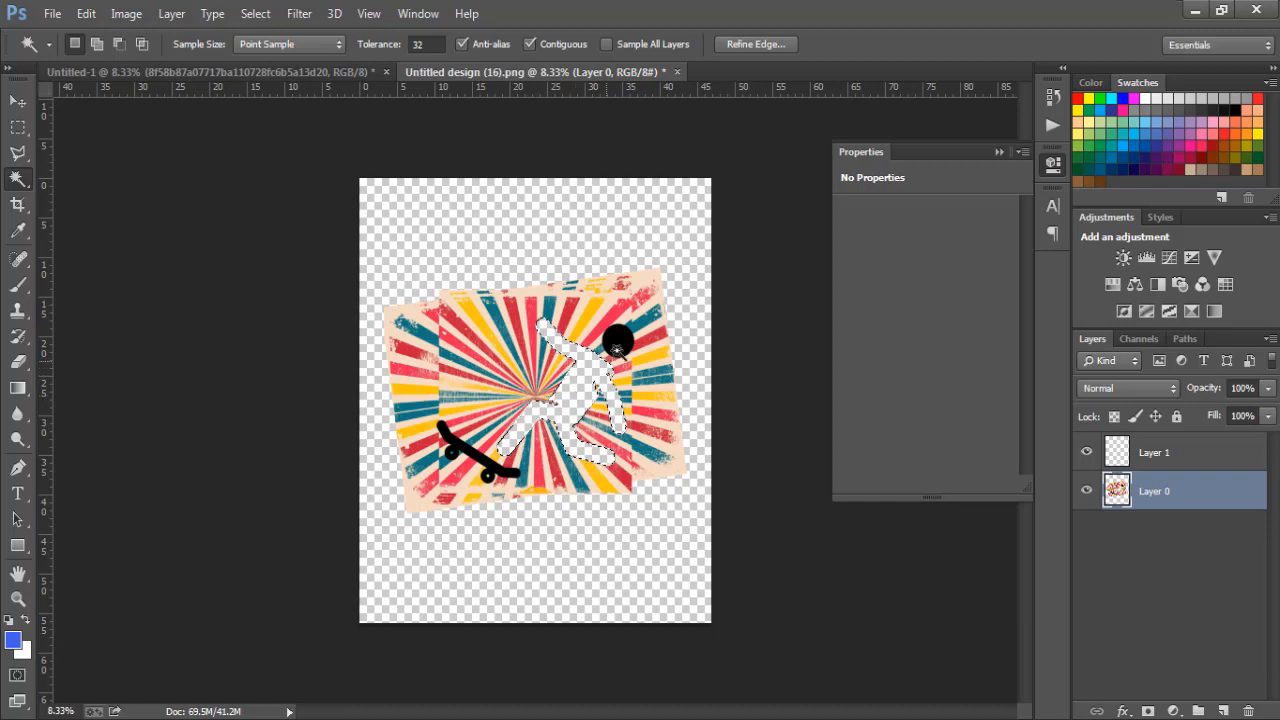
left_click(620, 344)
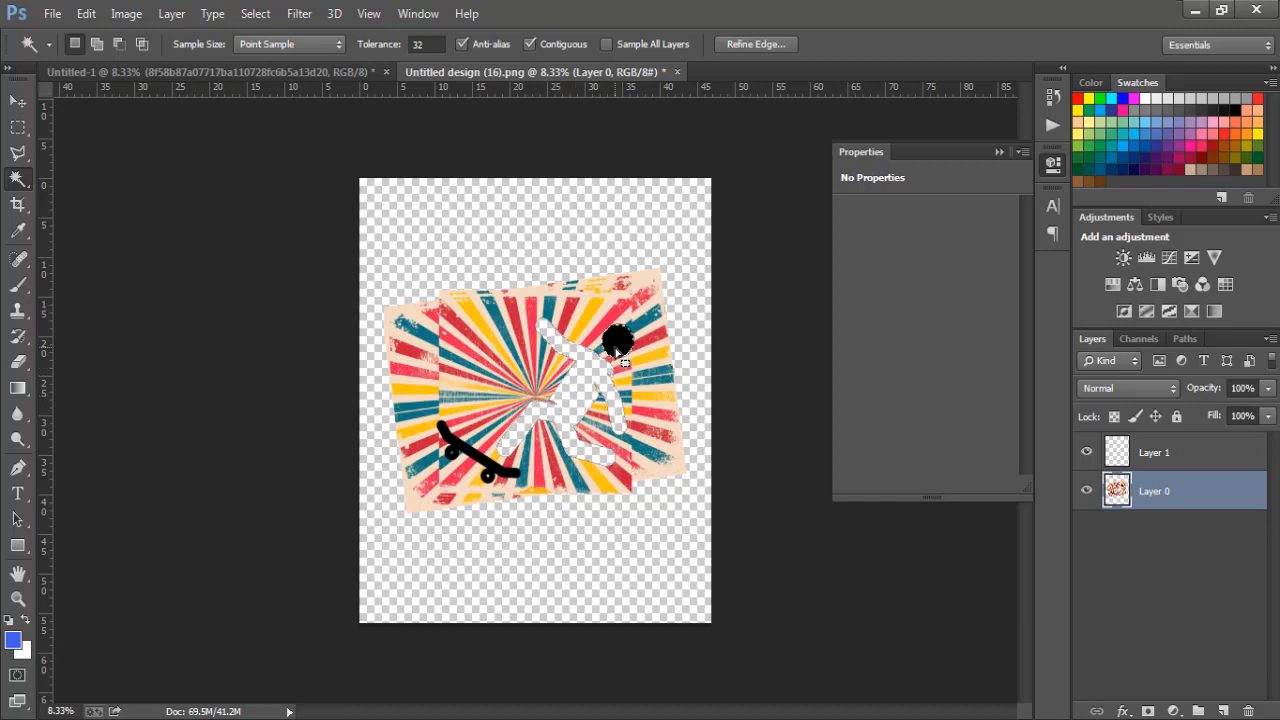
key("Delete")
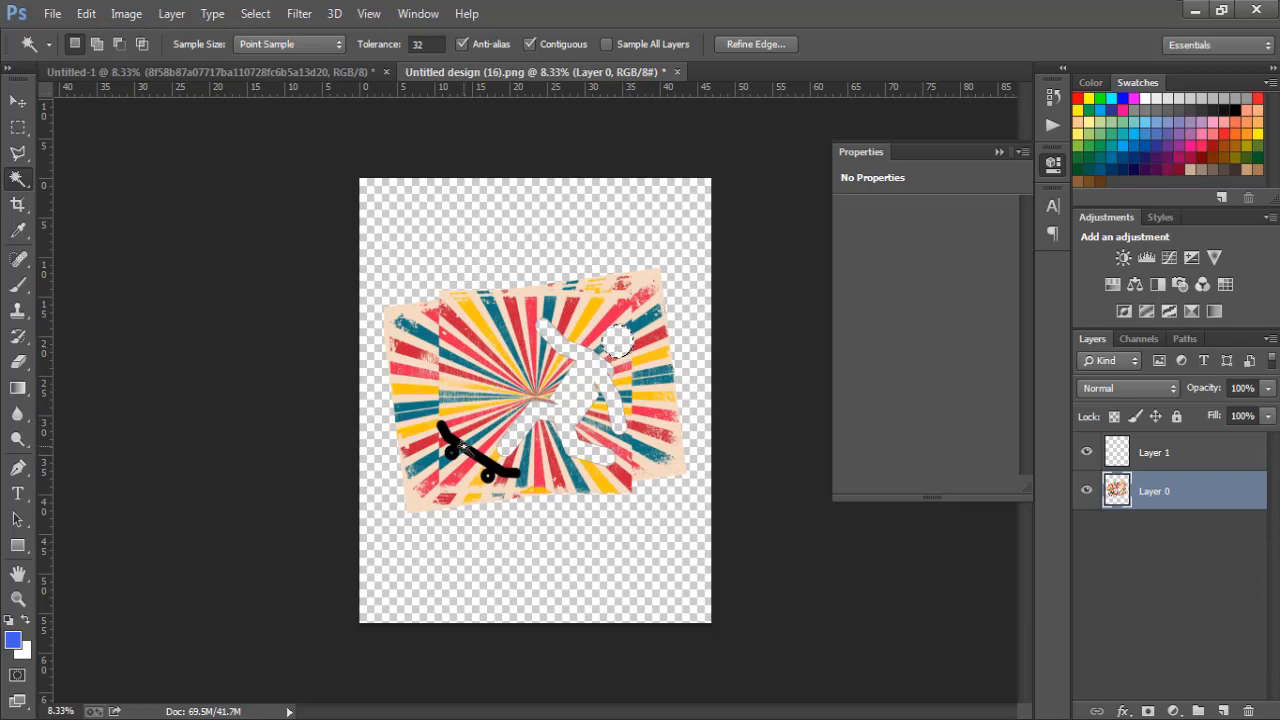
left_click(466, 452)
key("Delete")
key("ctrl+d")
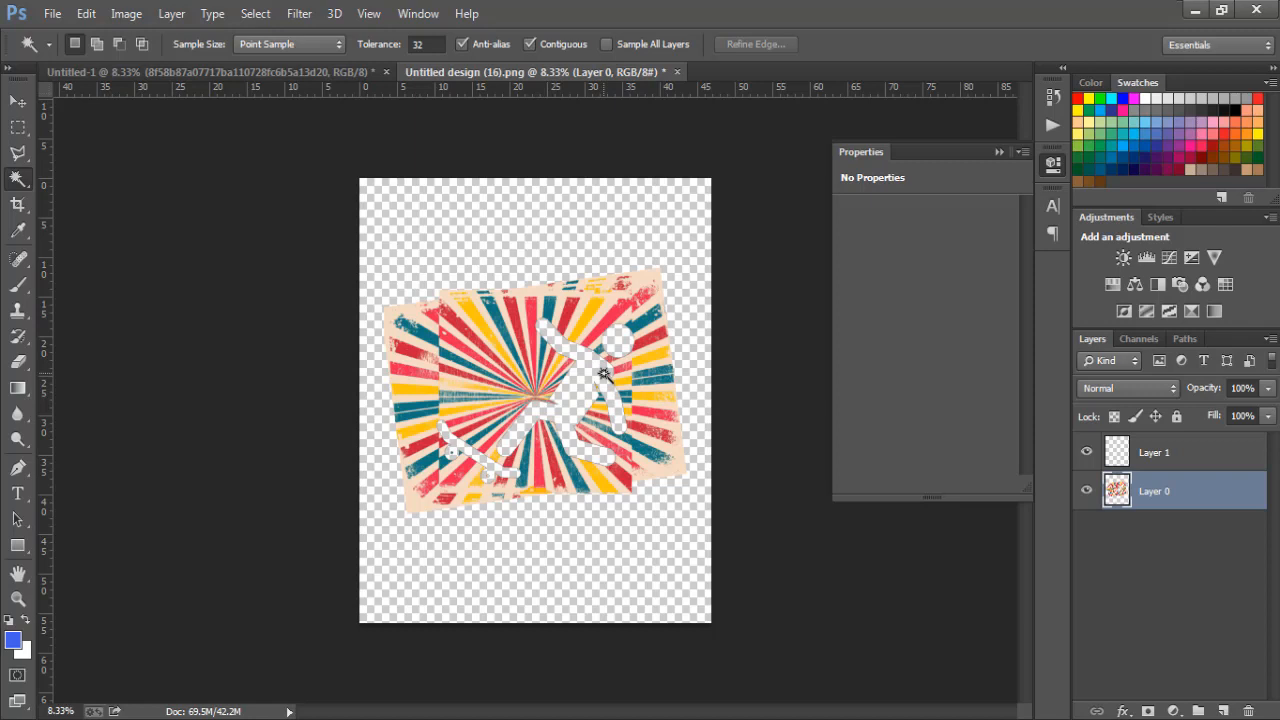
left_click(17, 101)
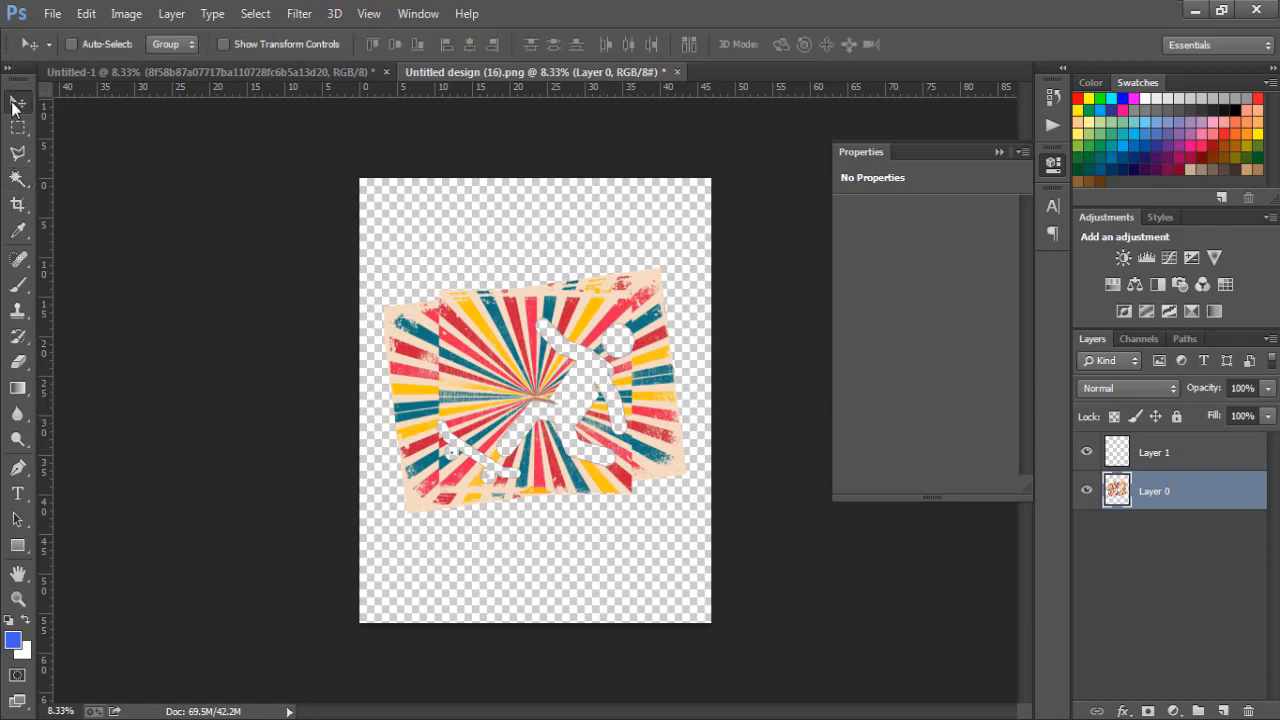
Save the cut-out design as a PNG named skate in the Pictures library, with smallest compression and no interlacing
left_click(52, 14)
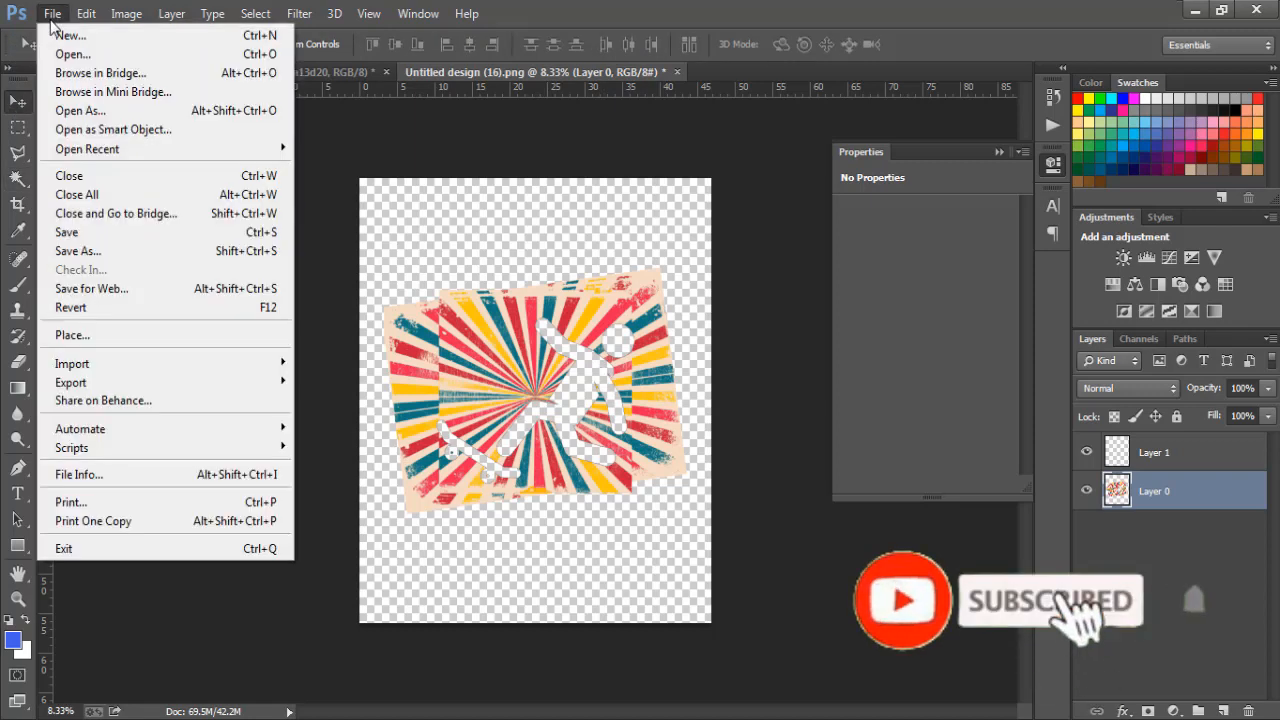
left_click(92, 253)
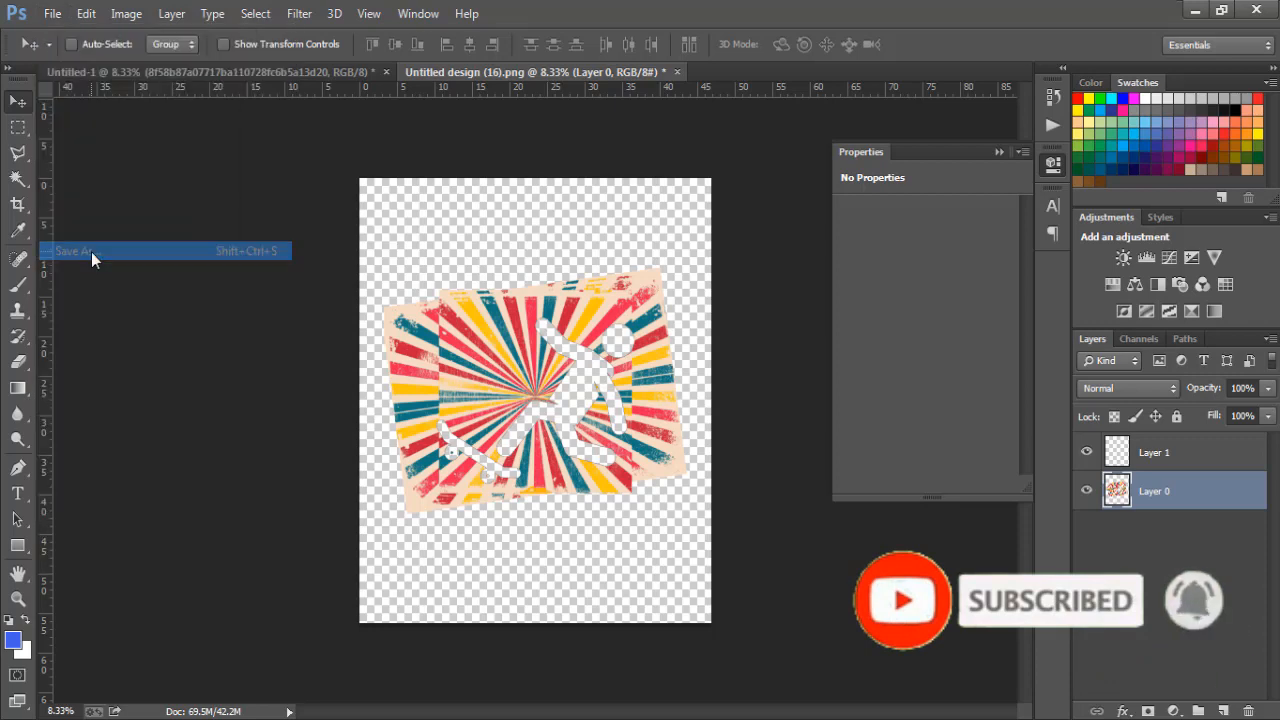
left_click(76, 281)
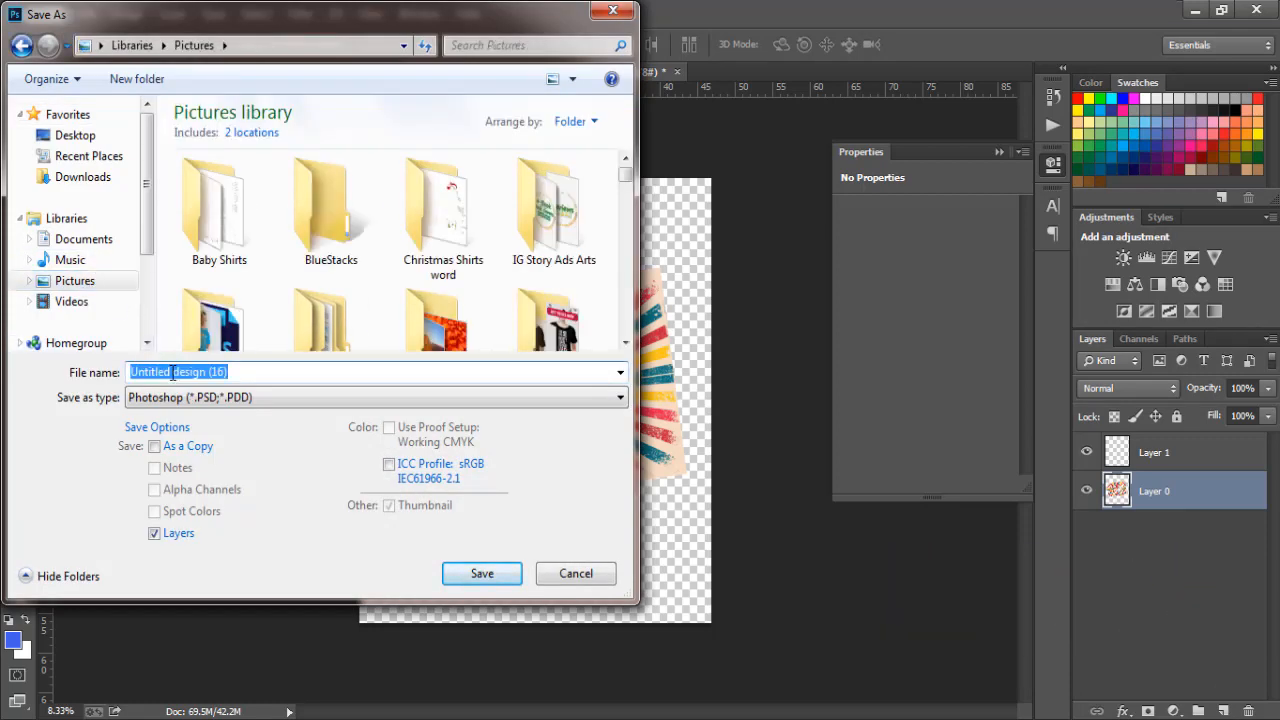
type("skate")
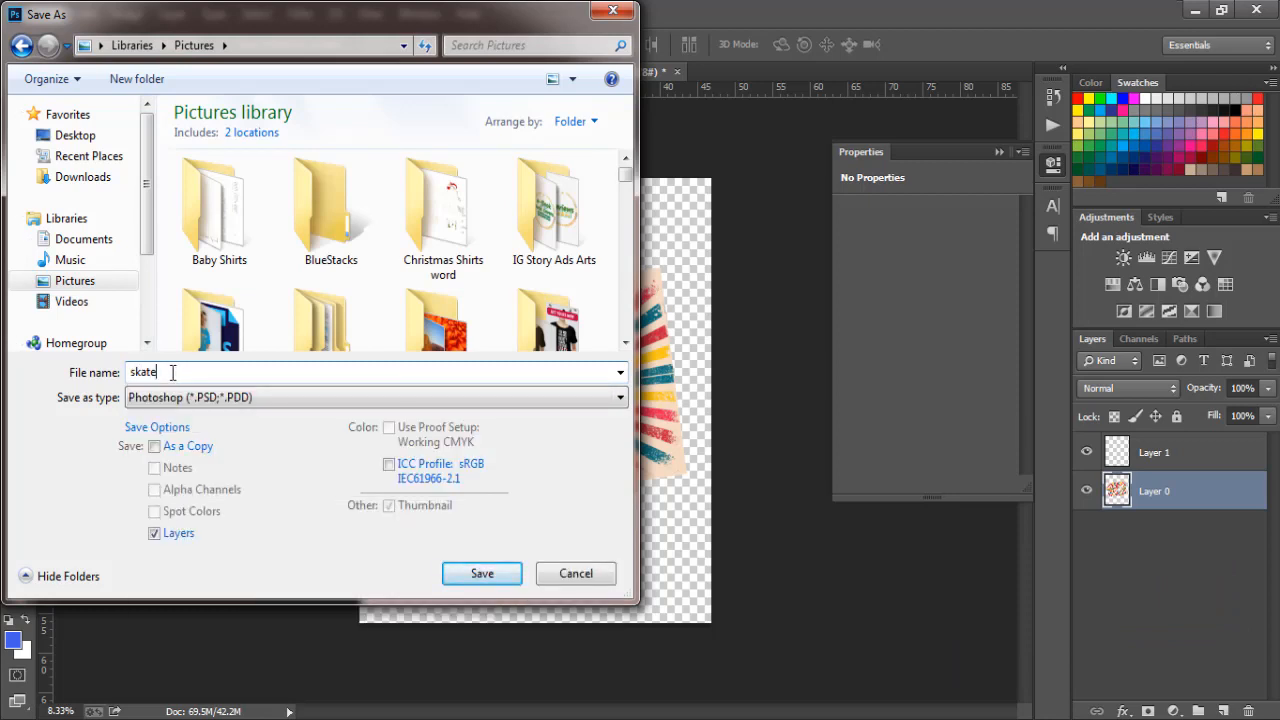
left_click(166, 398)
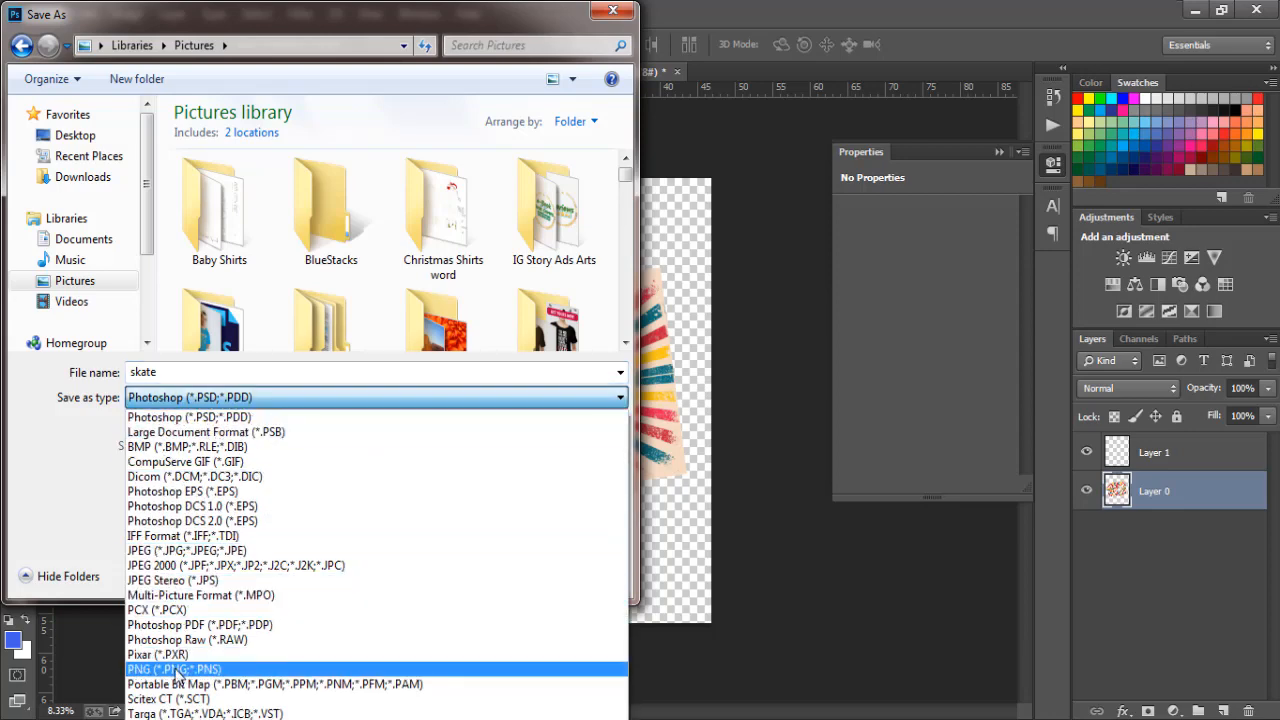
left_click(176, 669)
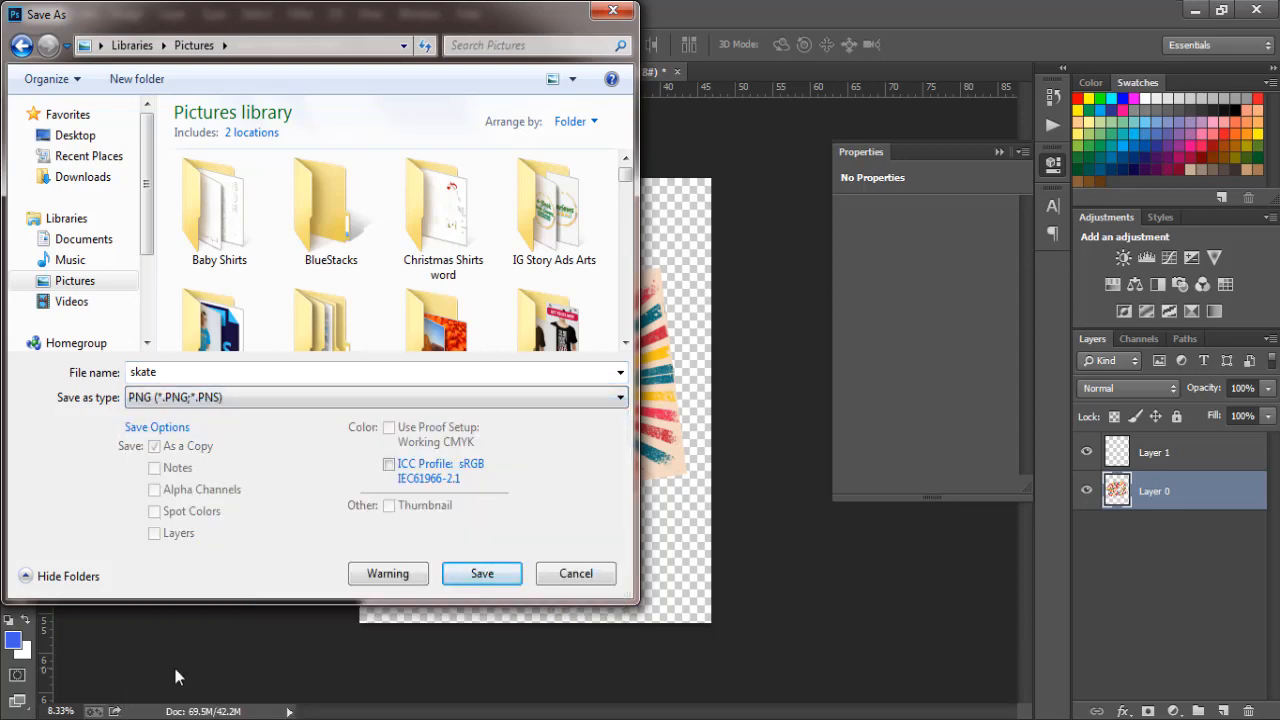
left_click(482, 574)
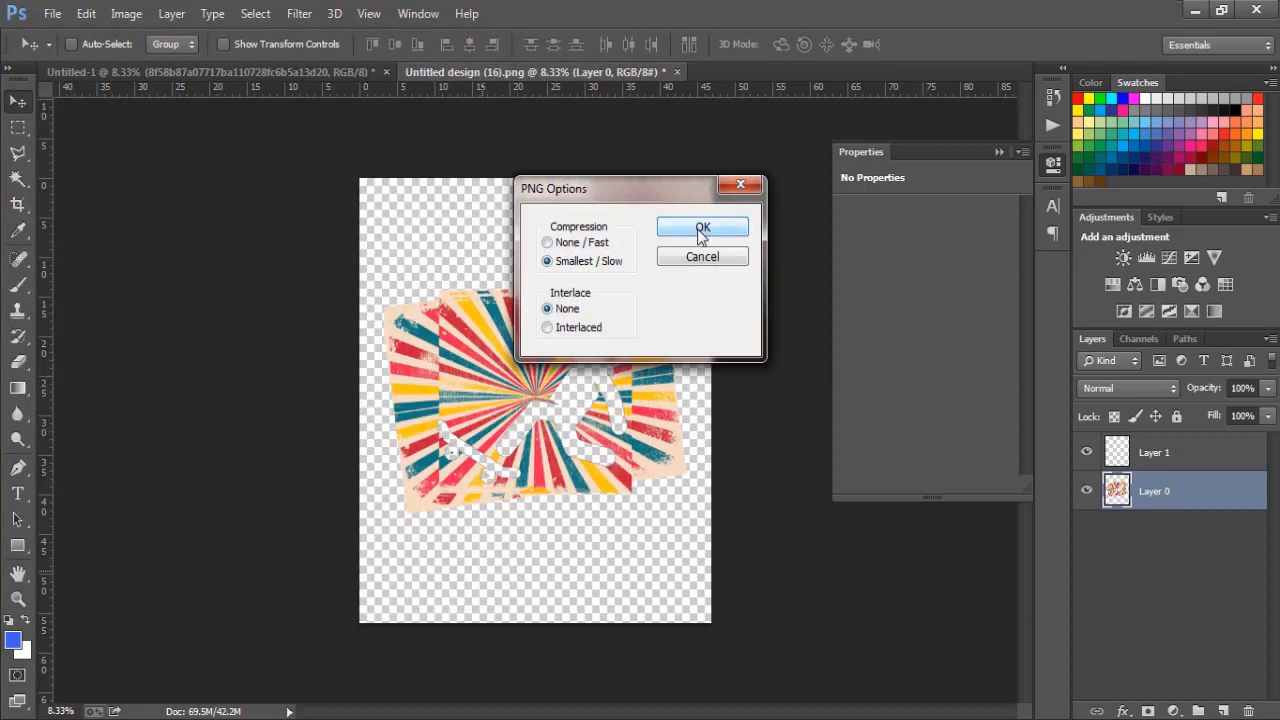
left_click(703, 233)
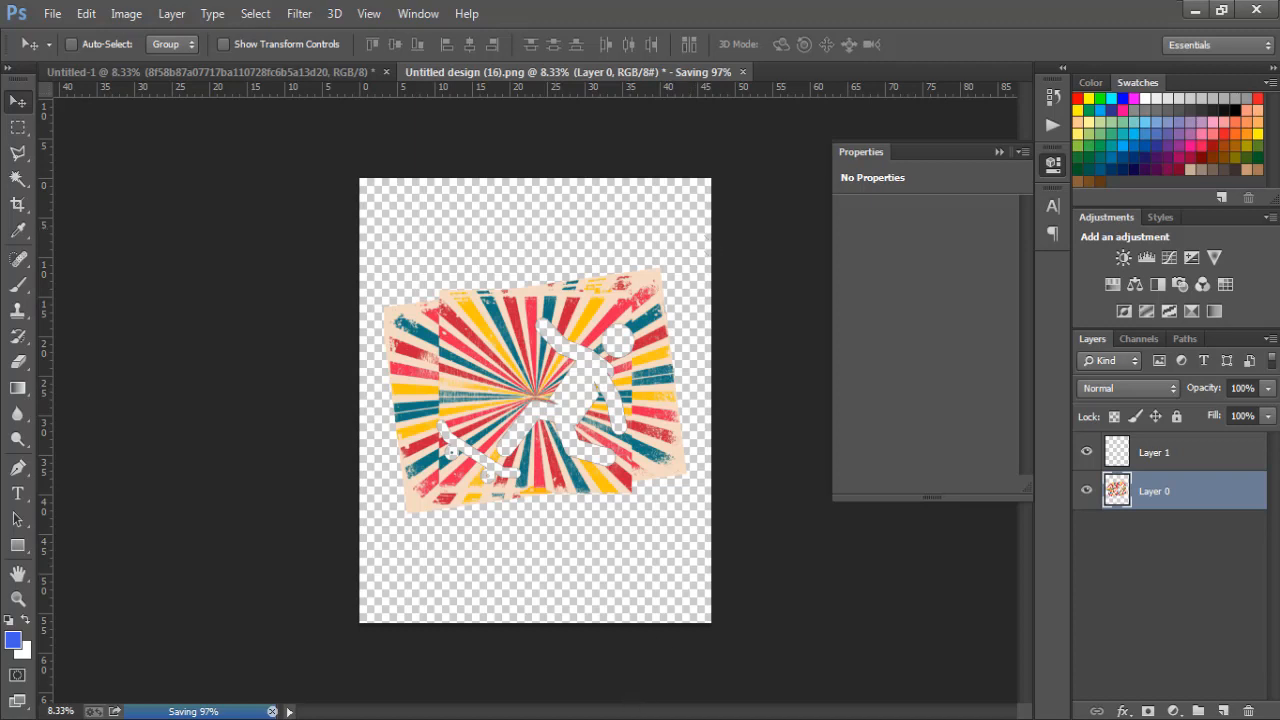
left_click(606, 718)
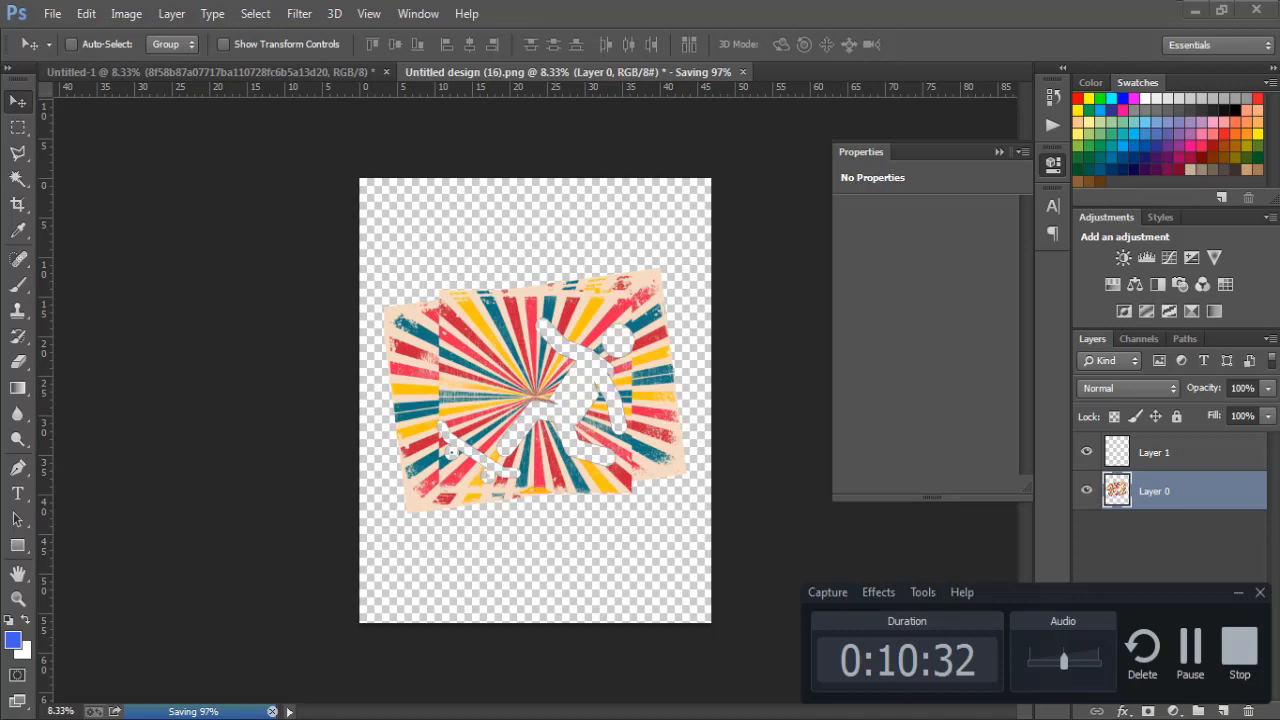
left_click(1190, 650)
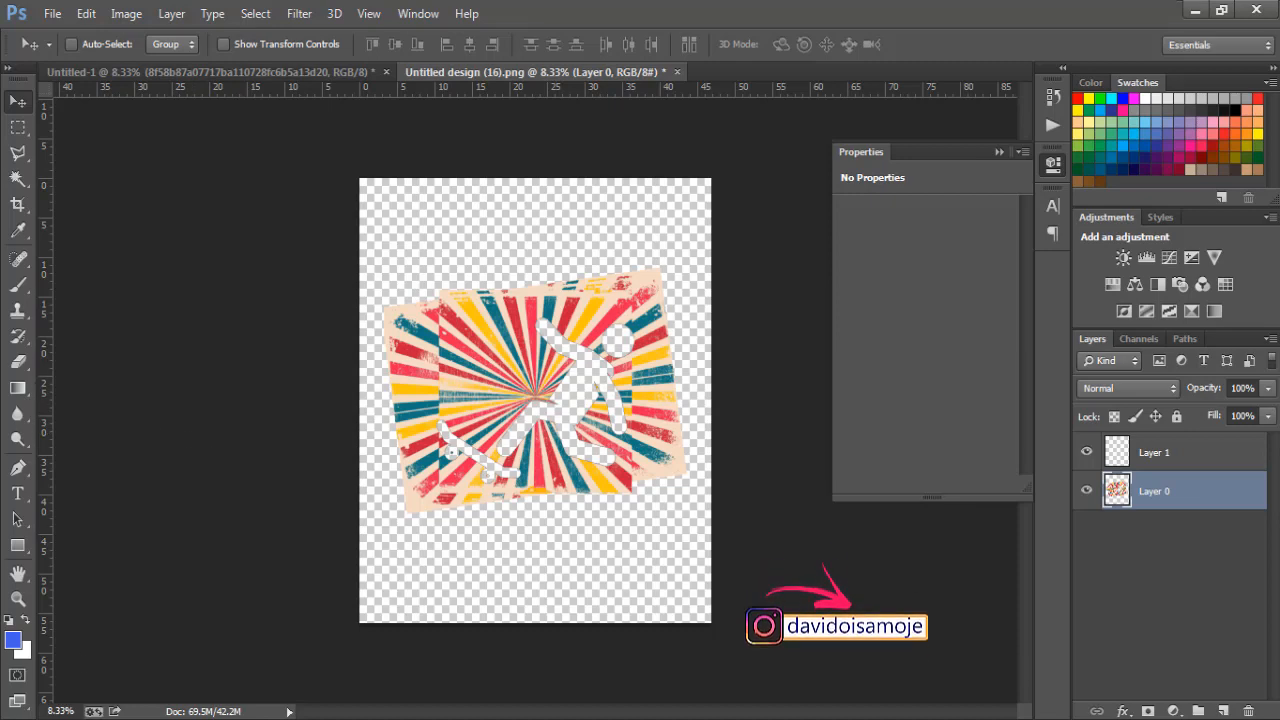
Open New tshirt mockup on hunger.psd from the MOckUps folder in Pictures and open its design placeholder smart object for editing
left_click(95, 718)
left_click(226, 322)
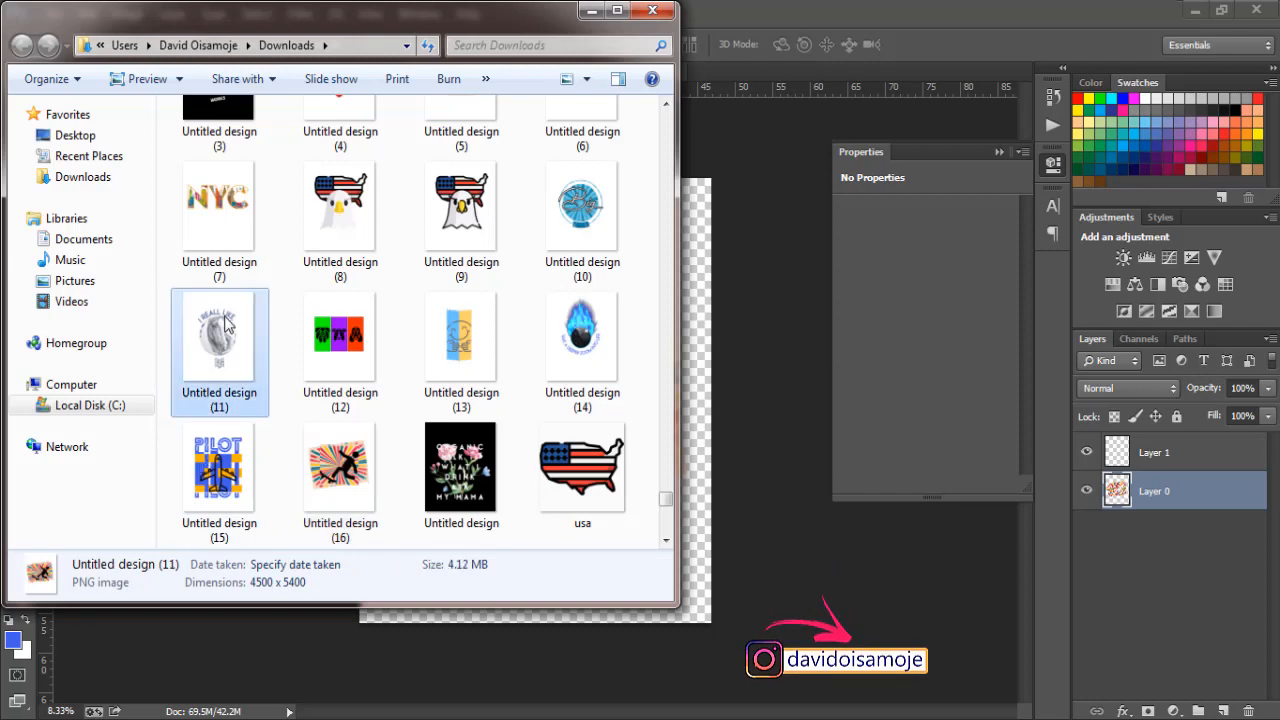
key("Home")
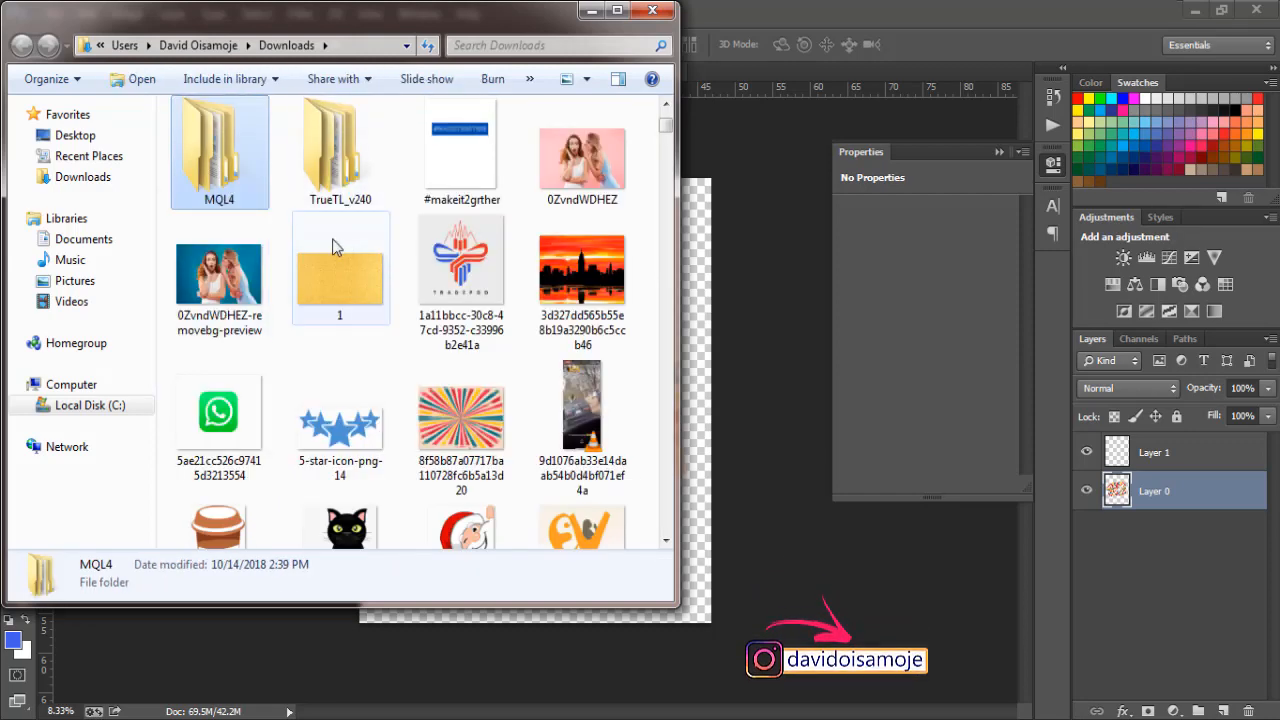
left_click(97, 285)
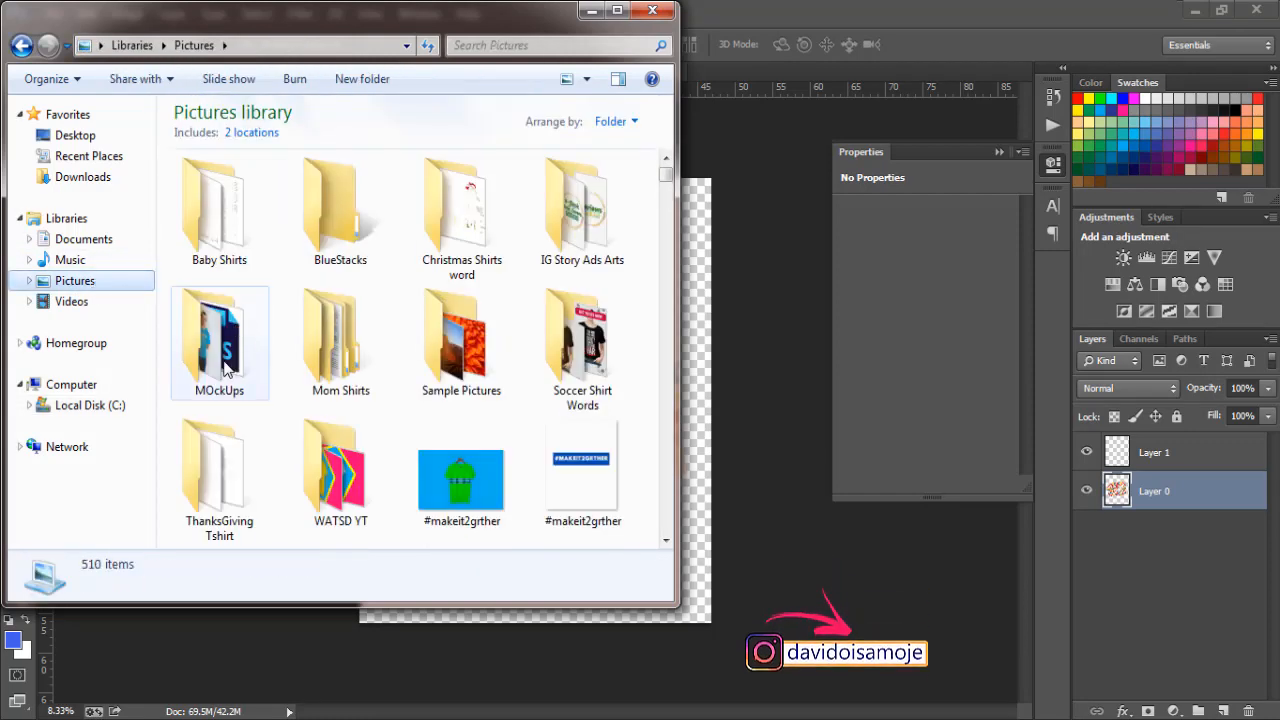
double_click(228, 368)
double_click(600, 365)
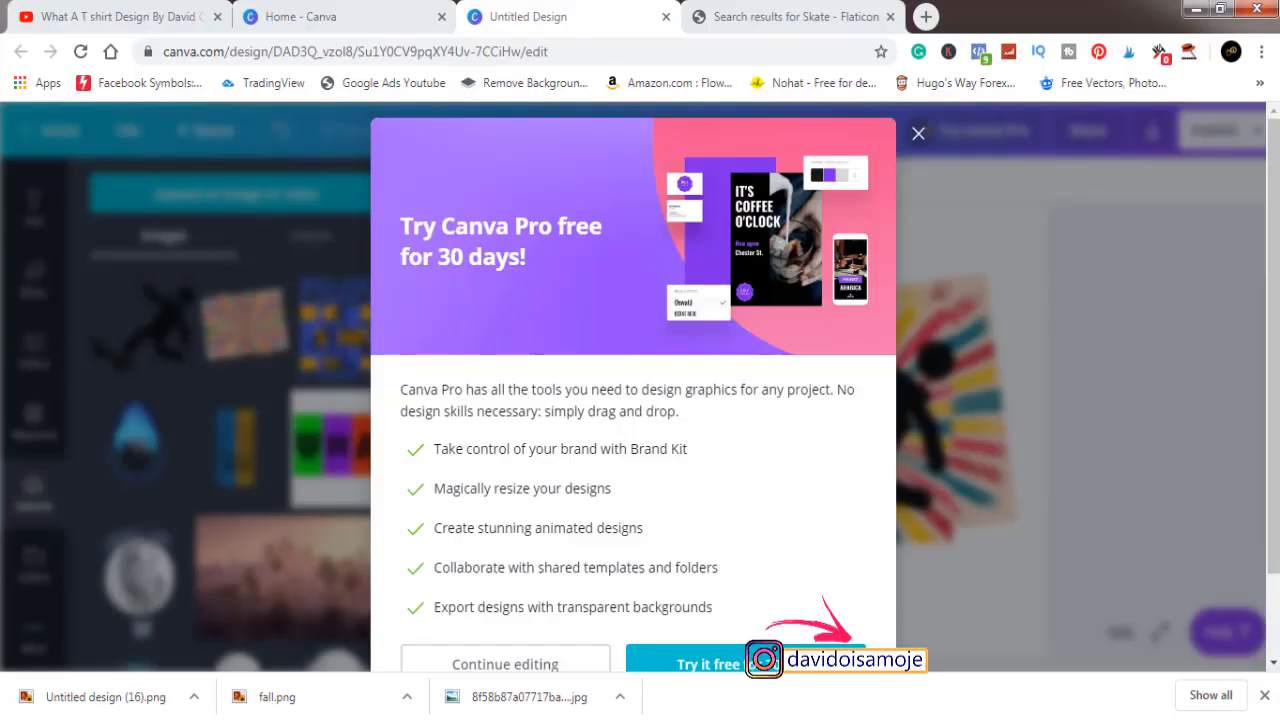
left_click(150, 14)
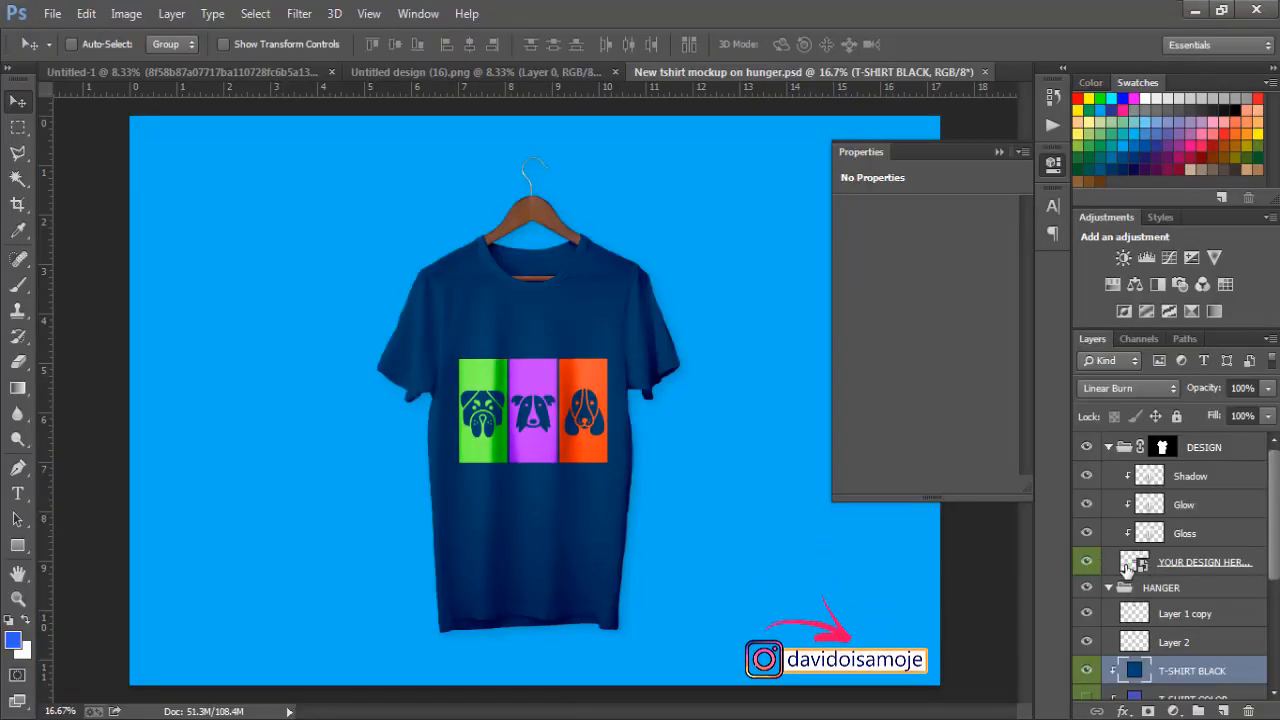
double_click(1126, 567)
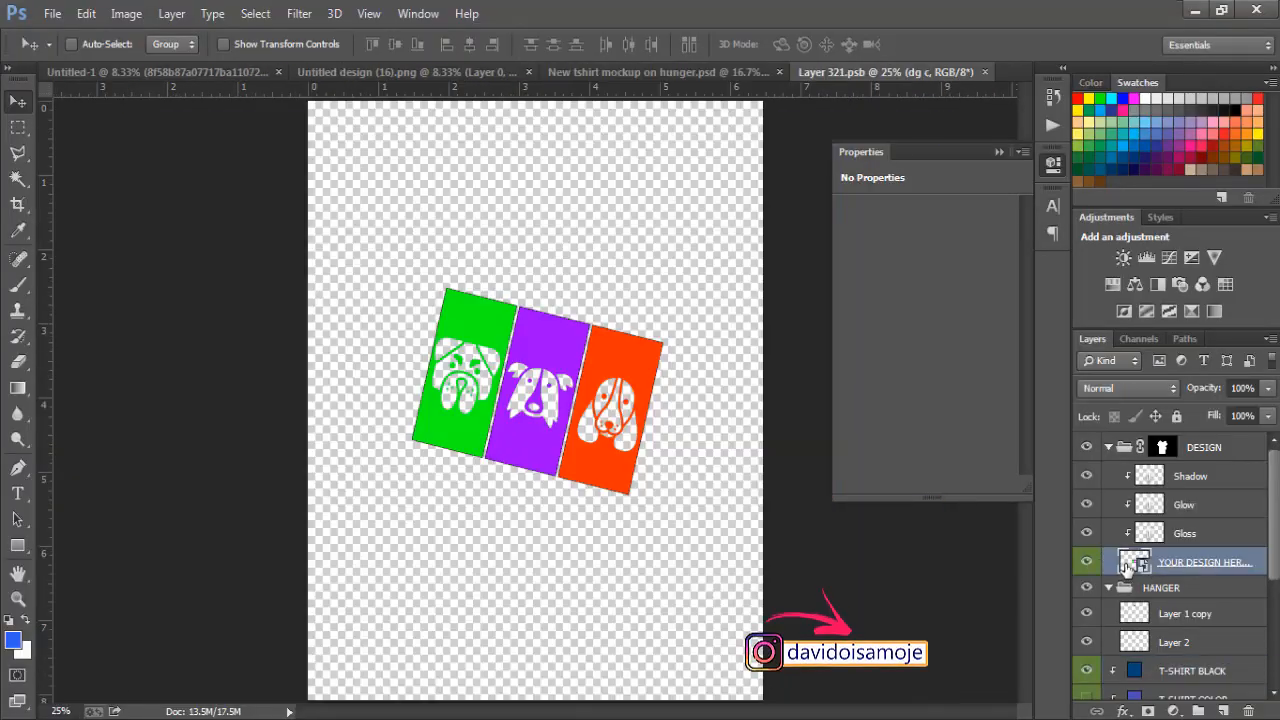
Delete the old dg c and Bali design layers from the mockup's smart object
key("Delete")
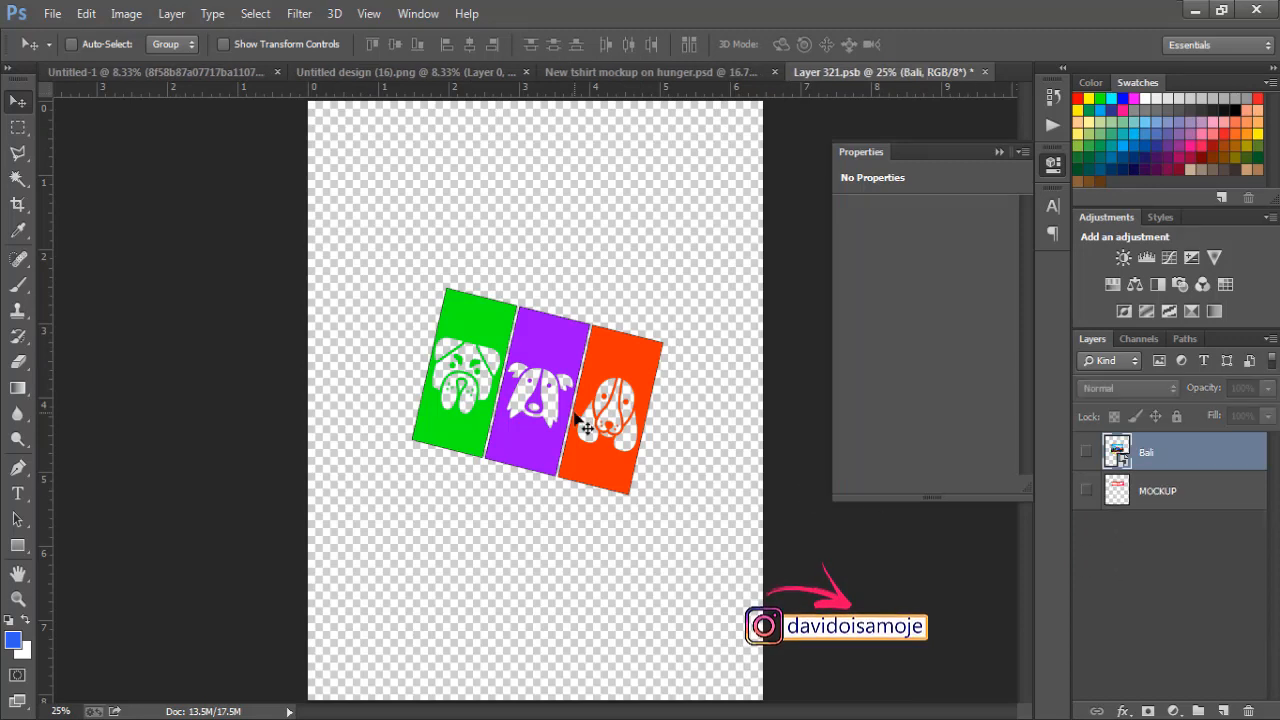
key("Delete")
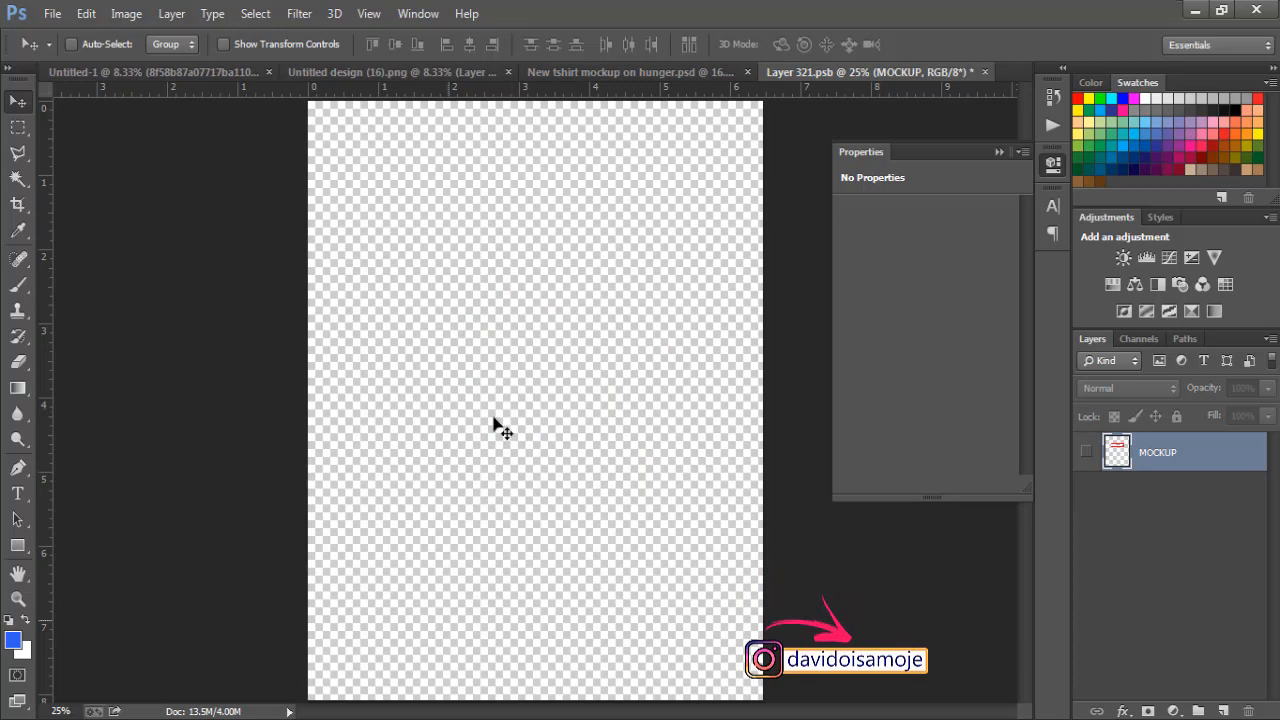
Place skate.png from the Pictures library into the smart object and scale it about its centre to about 10%
key("alt+Tab")
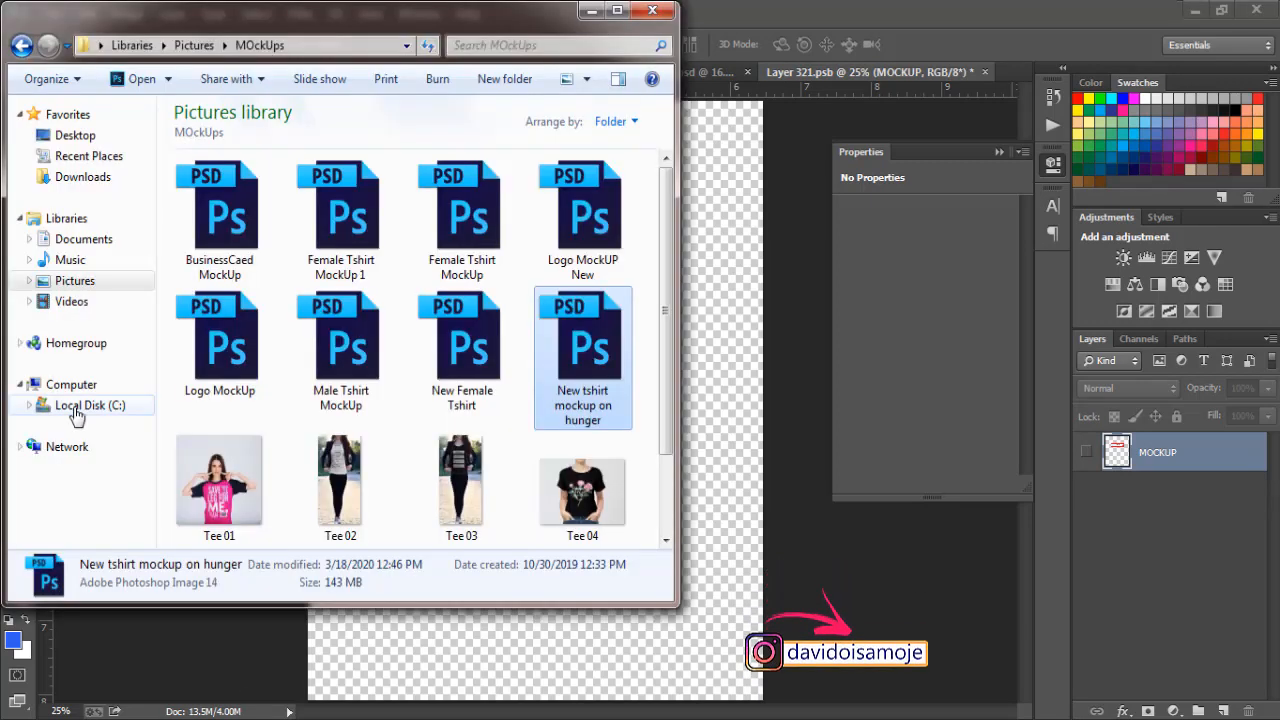
left_click(77, 287)
left_click(323, 360)
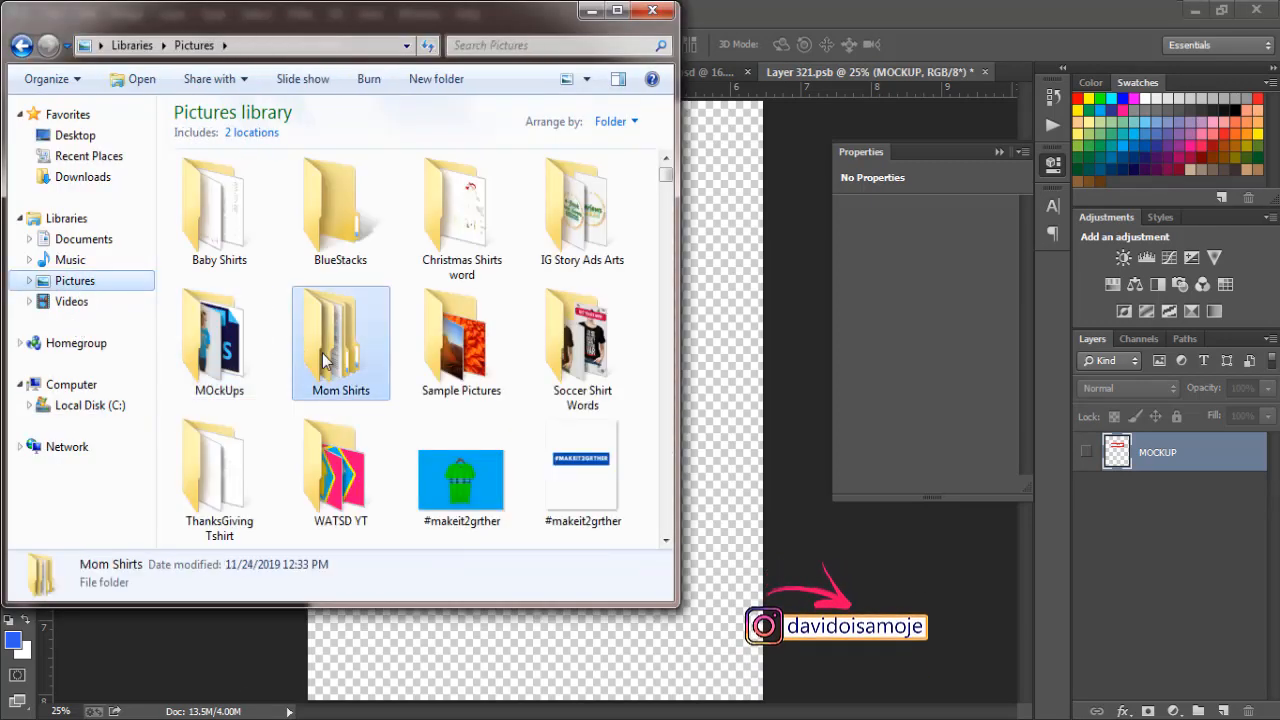
key("Right")
key("k")
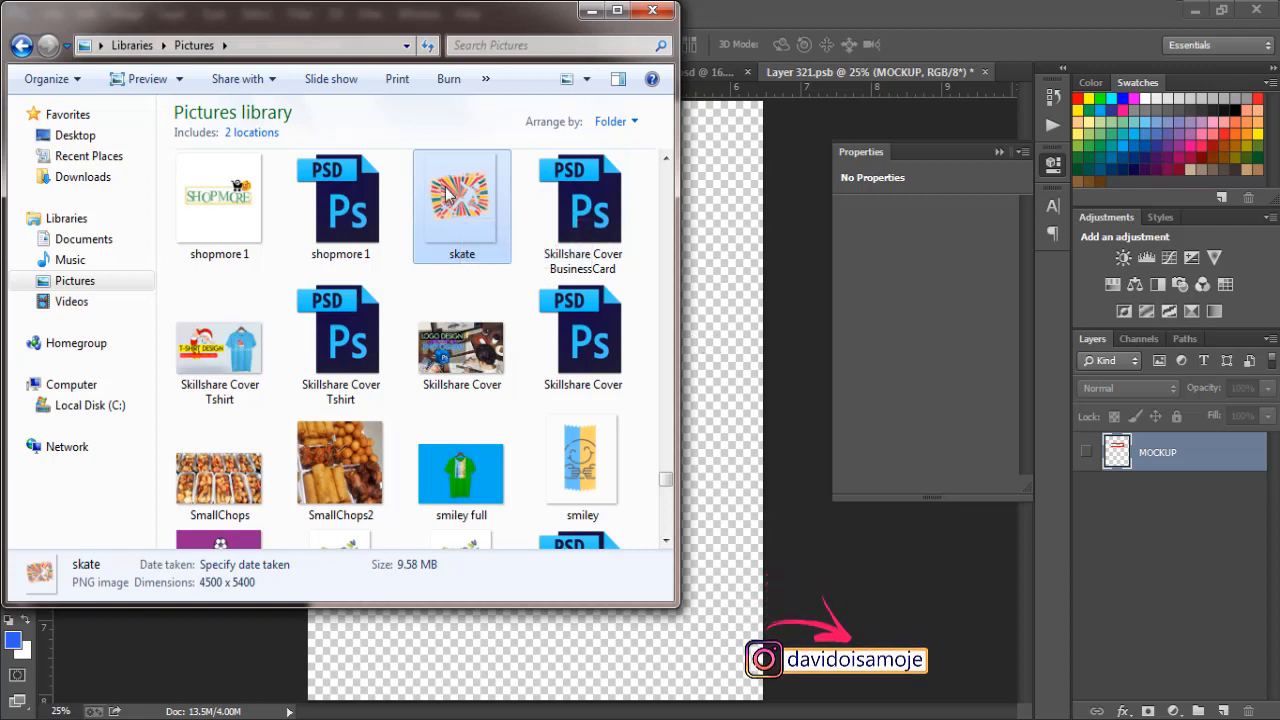
left_click_drag(452, 193, 729, 323)
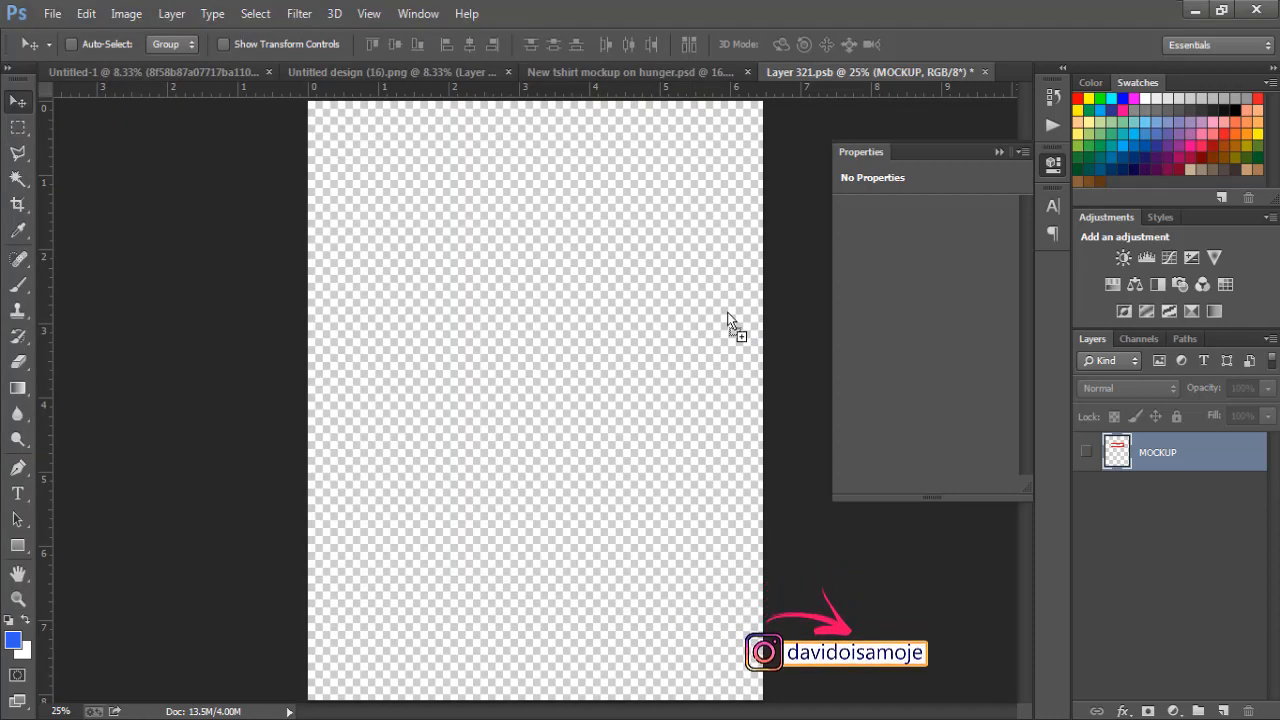
left_click_drag(729, 321, 729, 321)
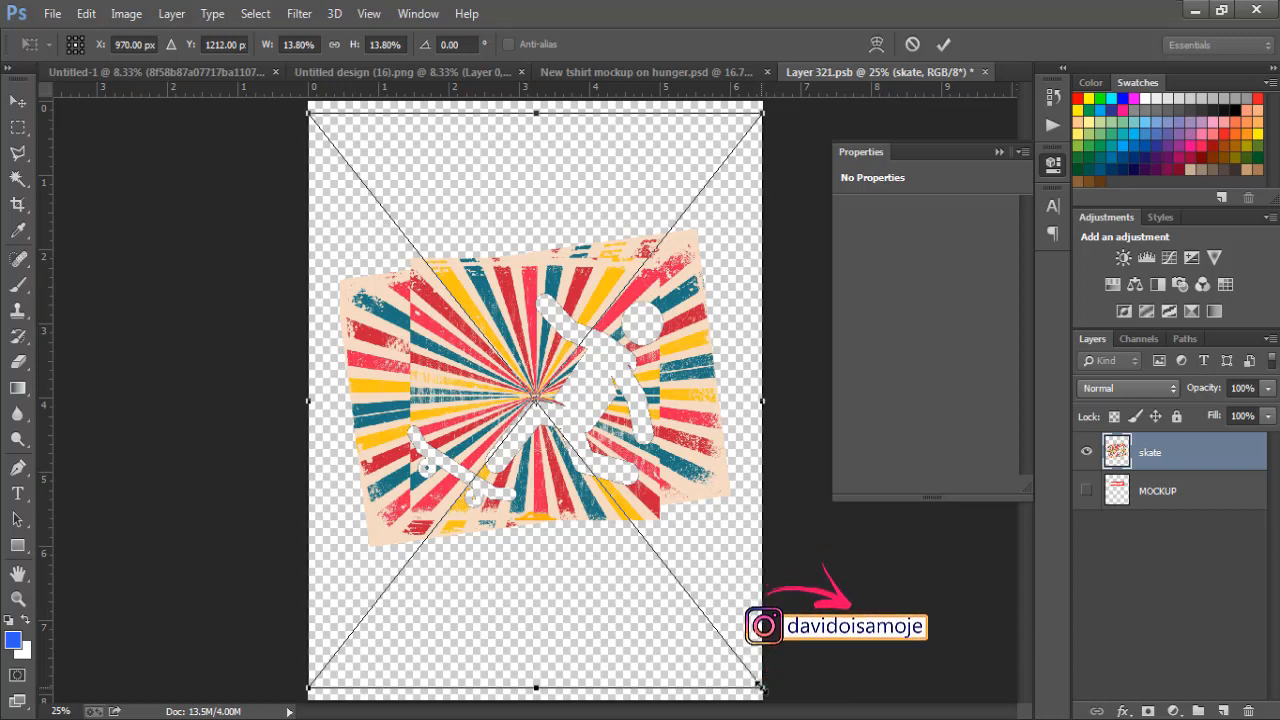
left_click_drag(761, 688, 697, 608)
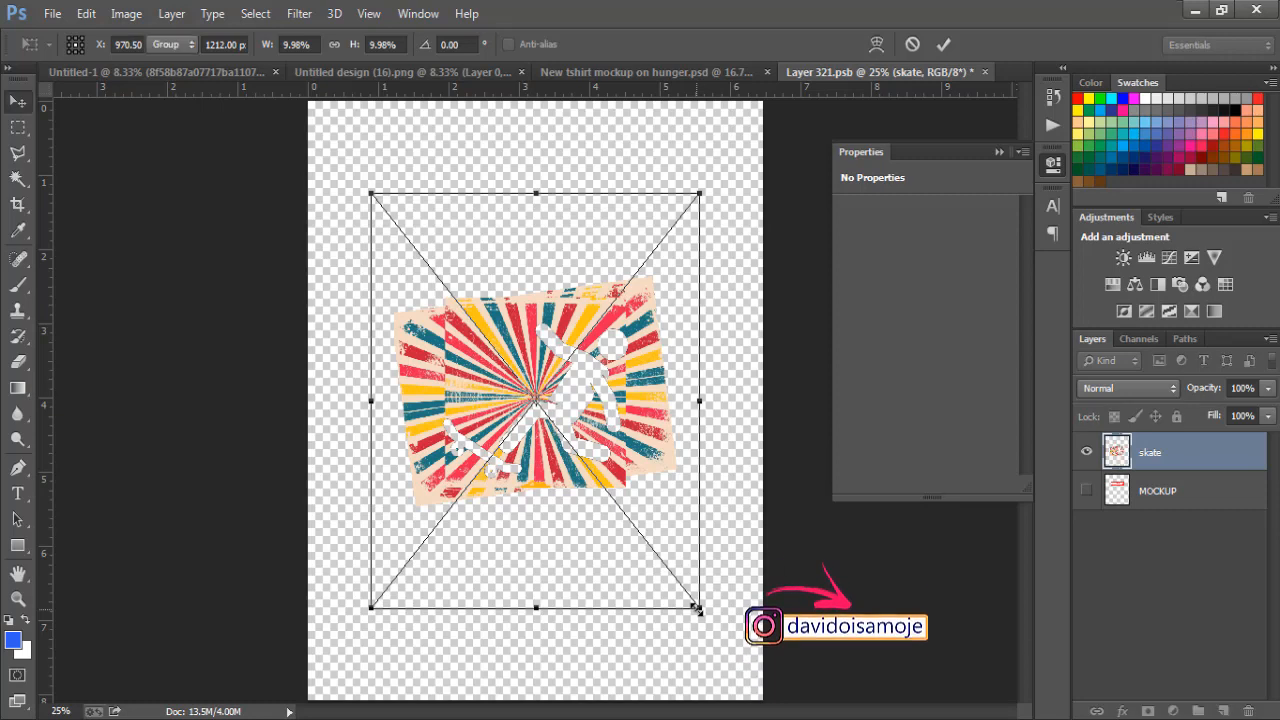
key("Return")
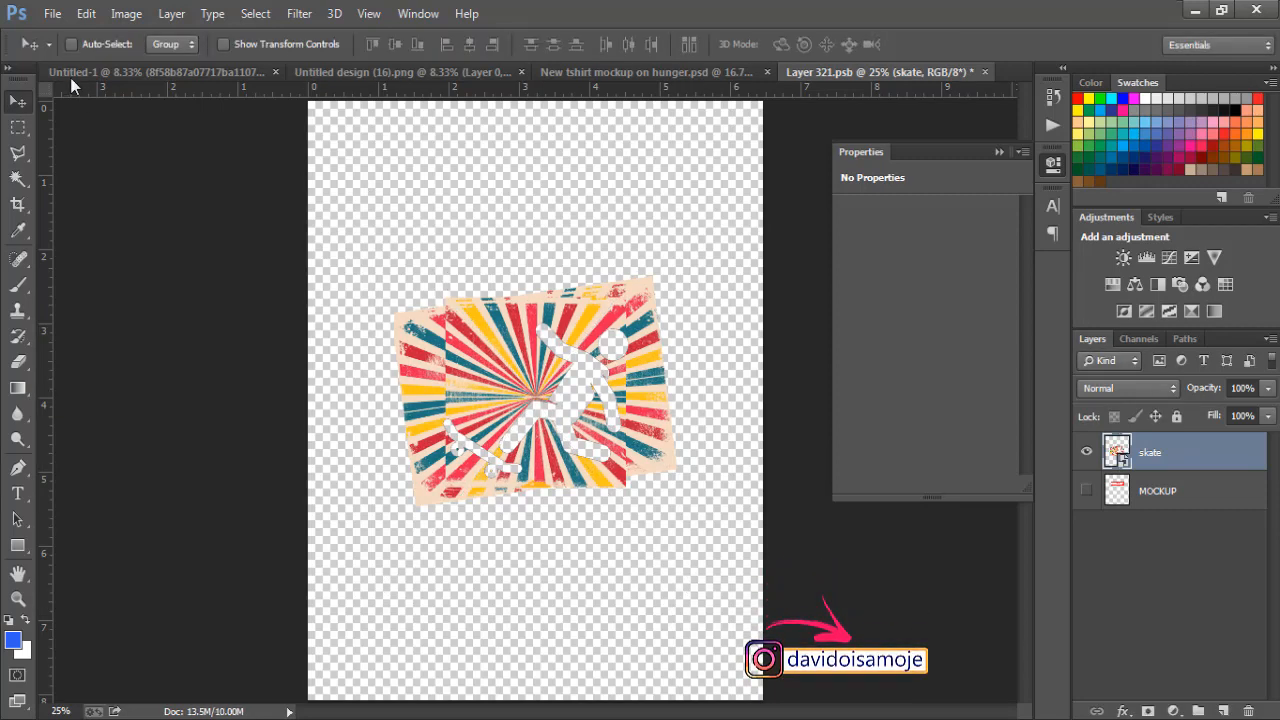
Save the smart object and check the skate design on the T-shirt in New tshirt mockup on hunger.psd
left_click(50, 14)
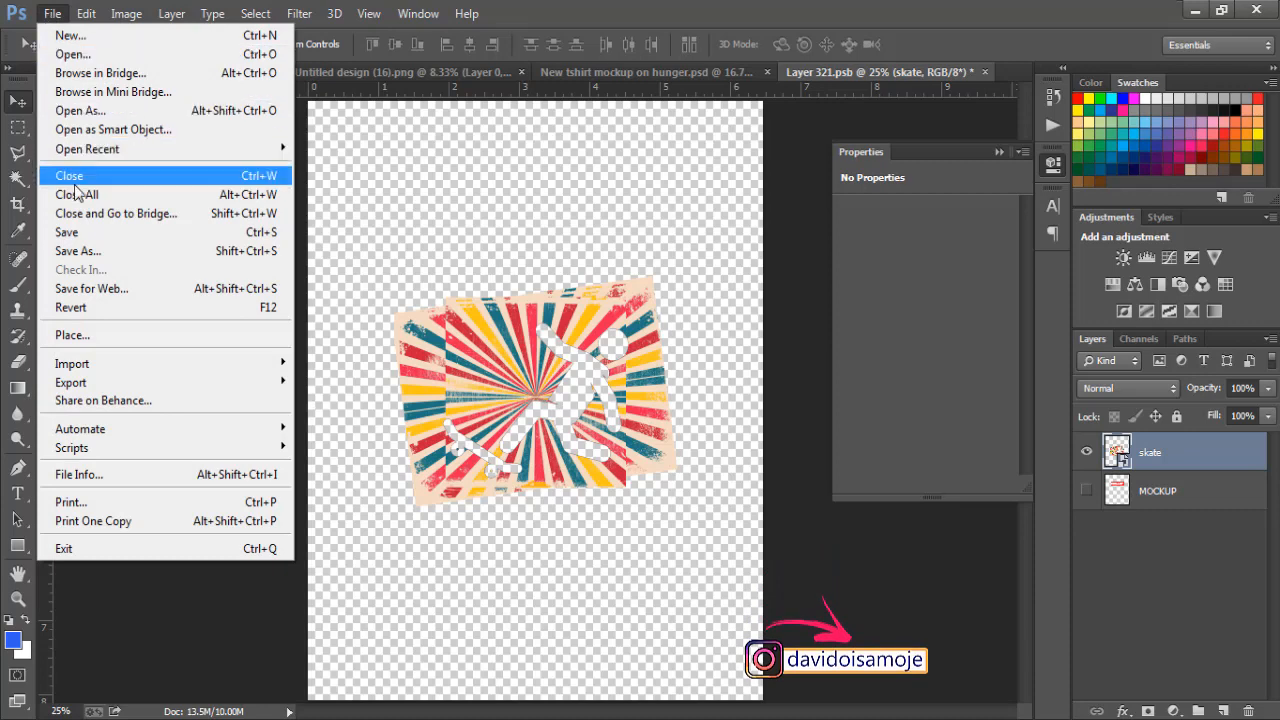
left_click(83, 233)
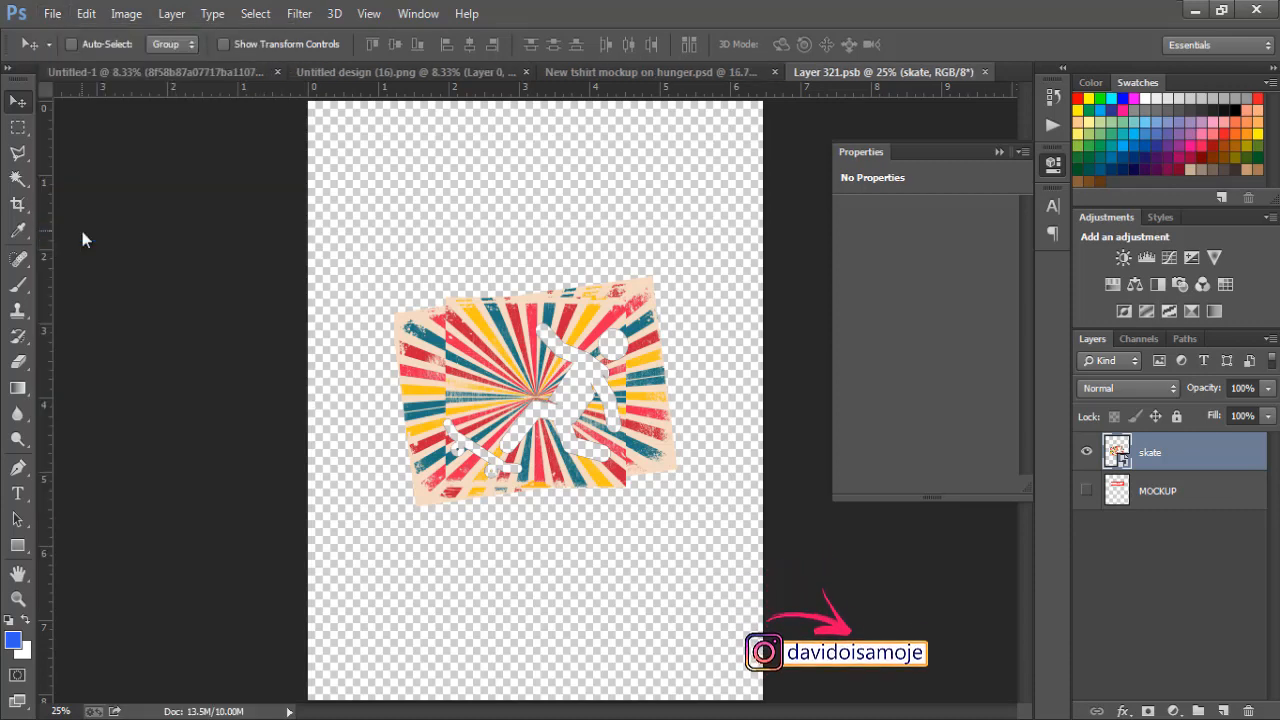
left_click(615, 78)
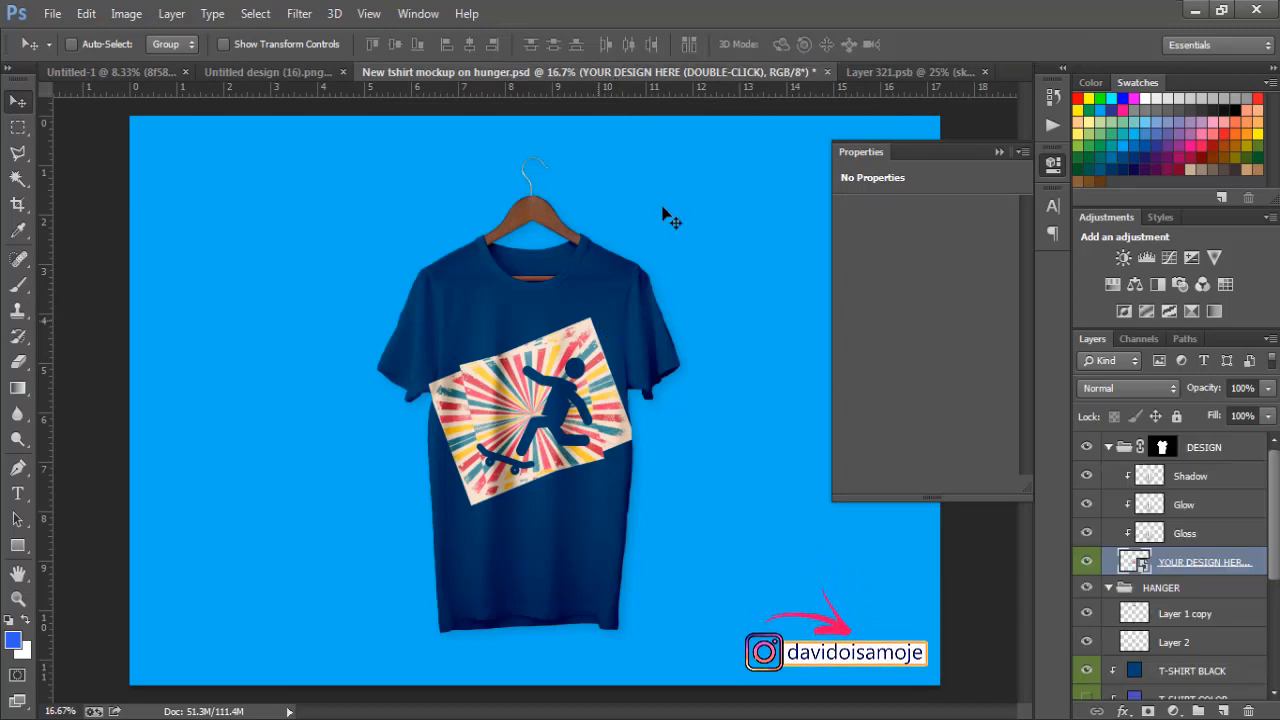
Scale the skate layer in Layer 321.psb down to about 8%, save the smart object and return to the T-shirt mockup
left_click(875, 70)
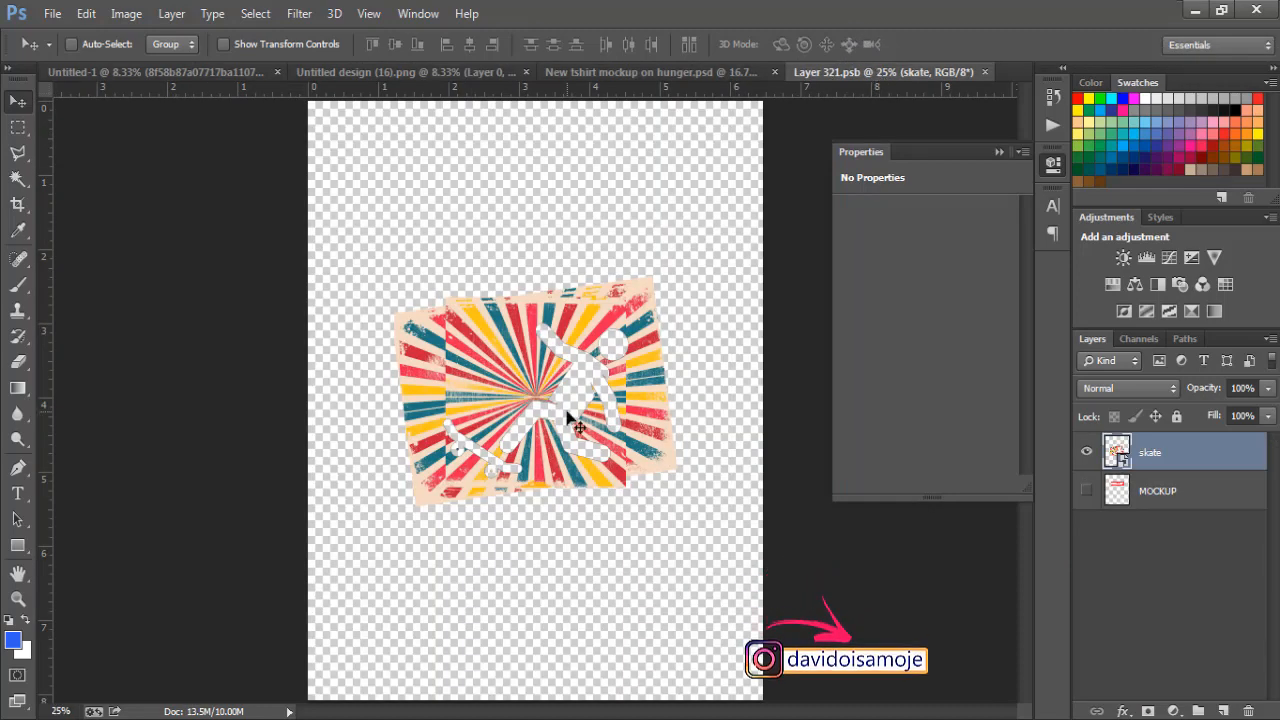
key("ctrl+t")
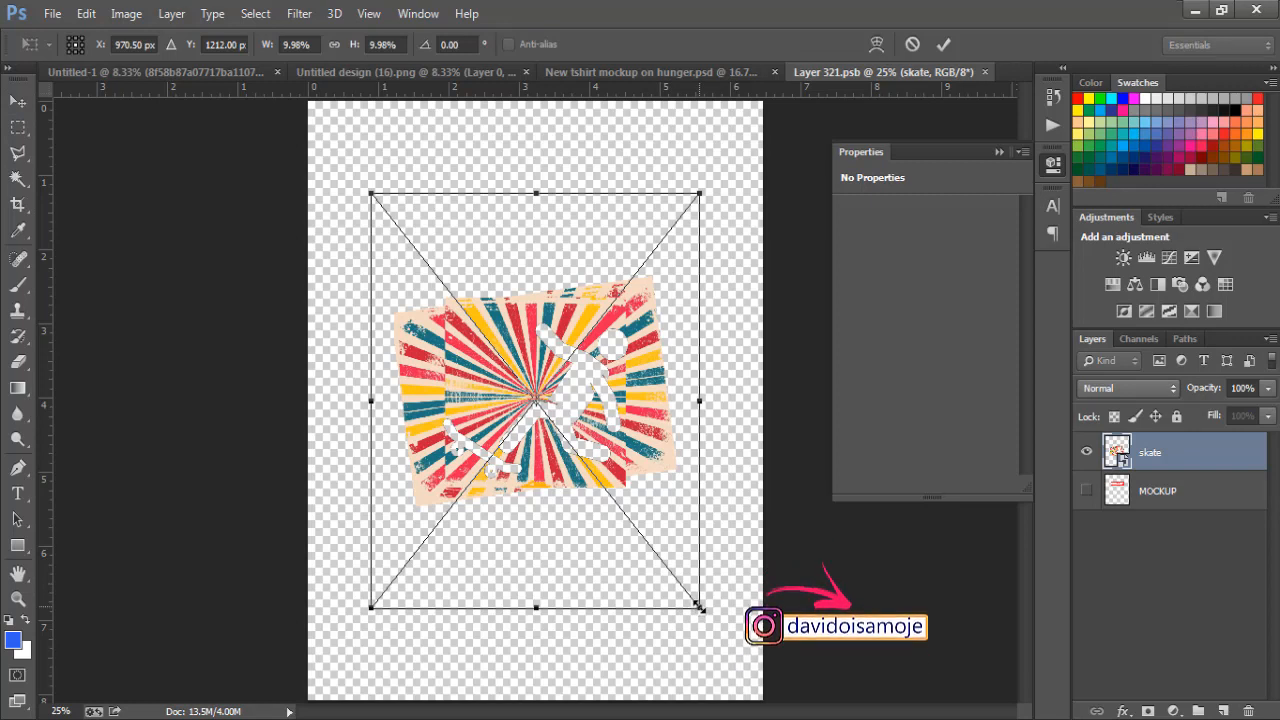
left_click_drag(699, 607, 664, 568)
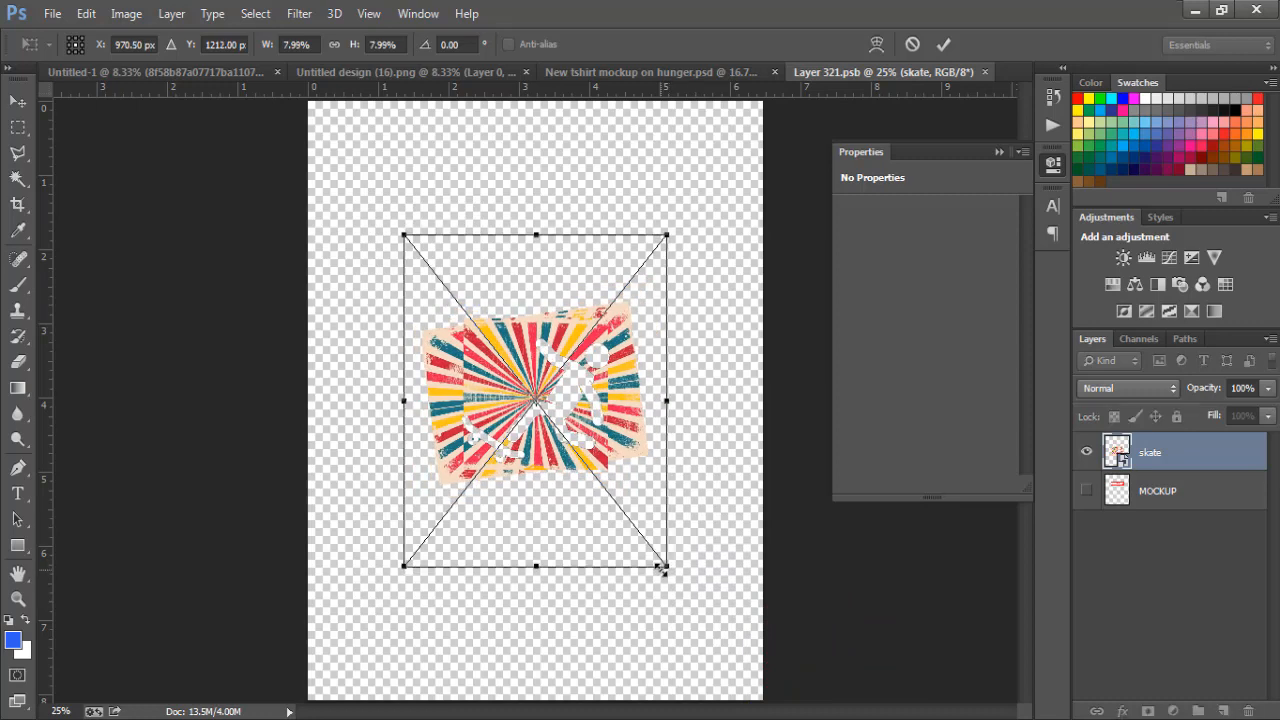
key("Return")
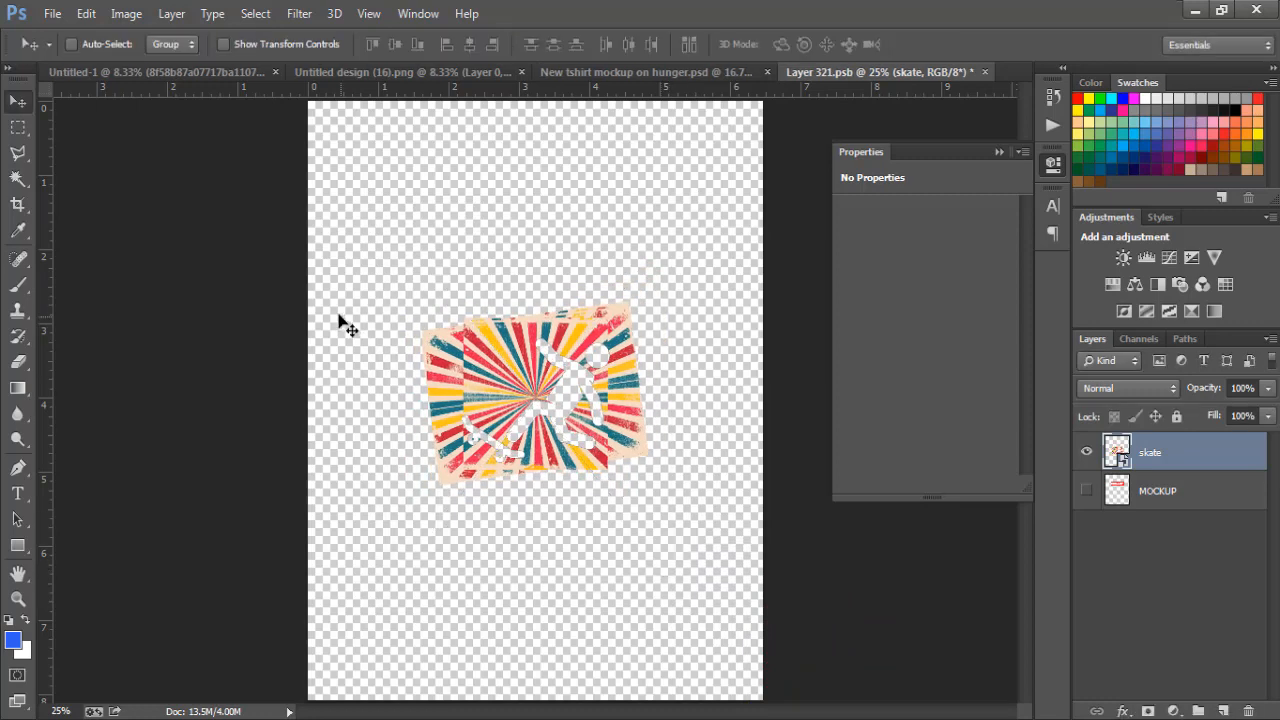
left_click(50, 14)
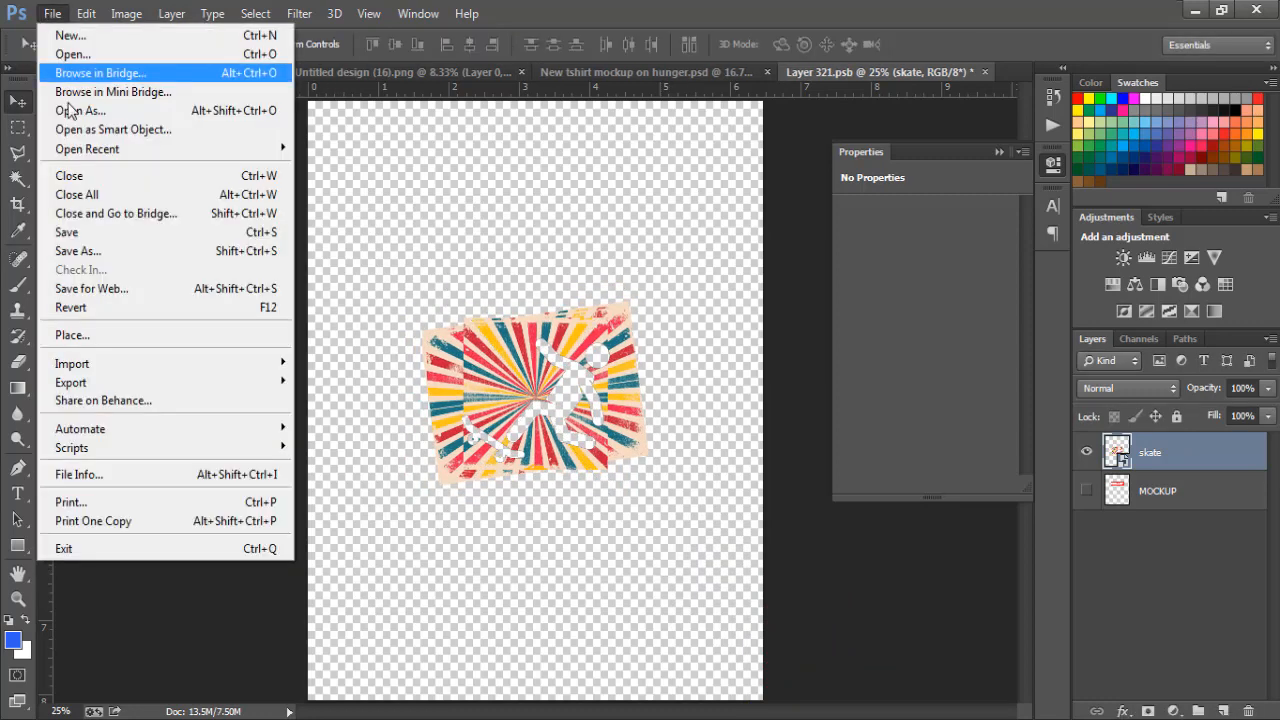
left_click(93, 230)
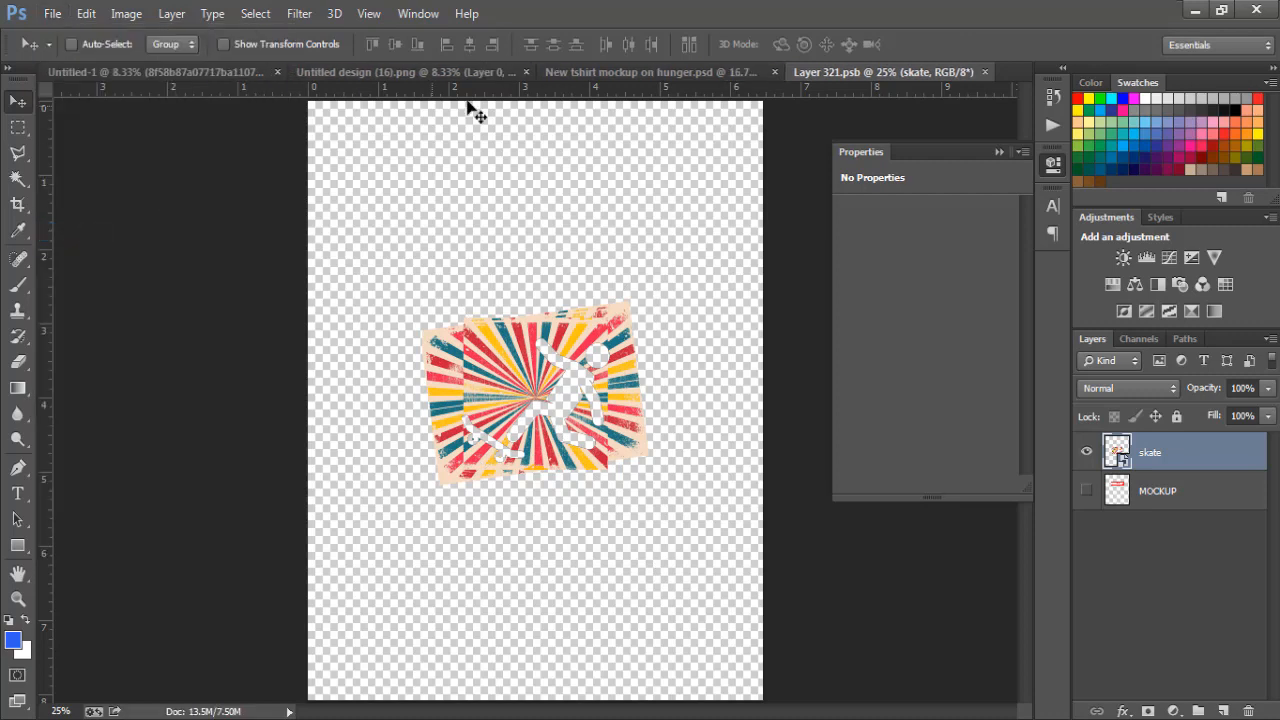
left_click(664, 75)
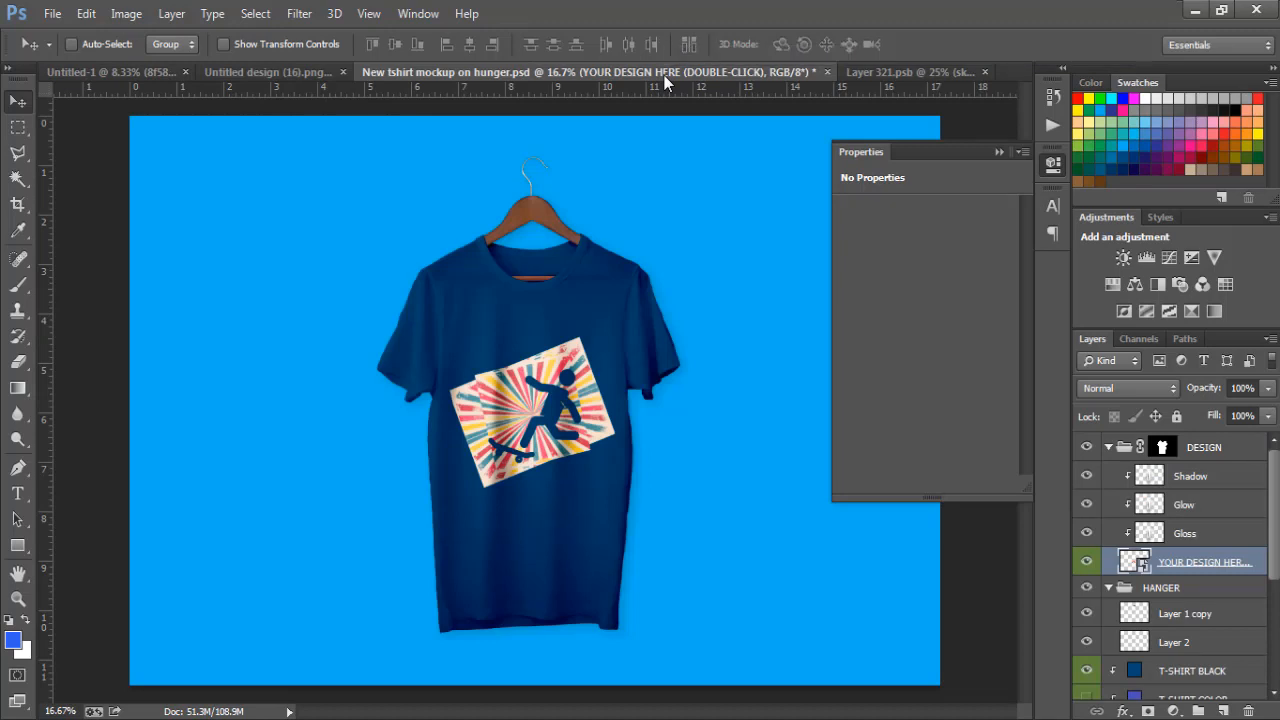
Save the mockup as a JPEG named skate full in the Pictures library, with quality 12 and progressive format with 3 scans
left_click(52, 13)
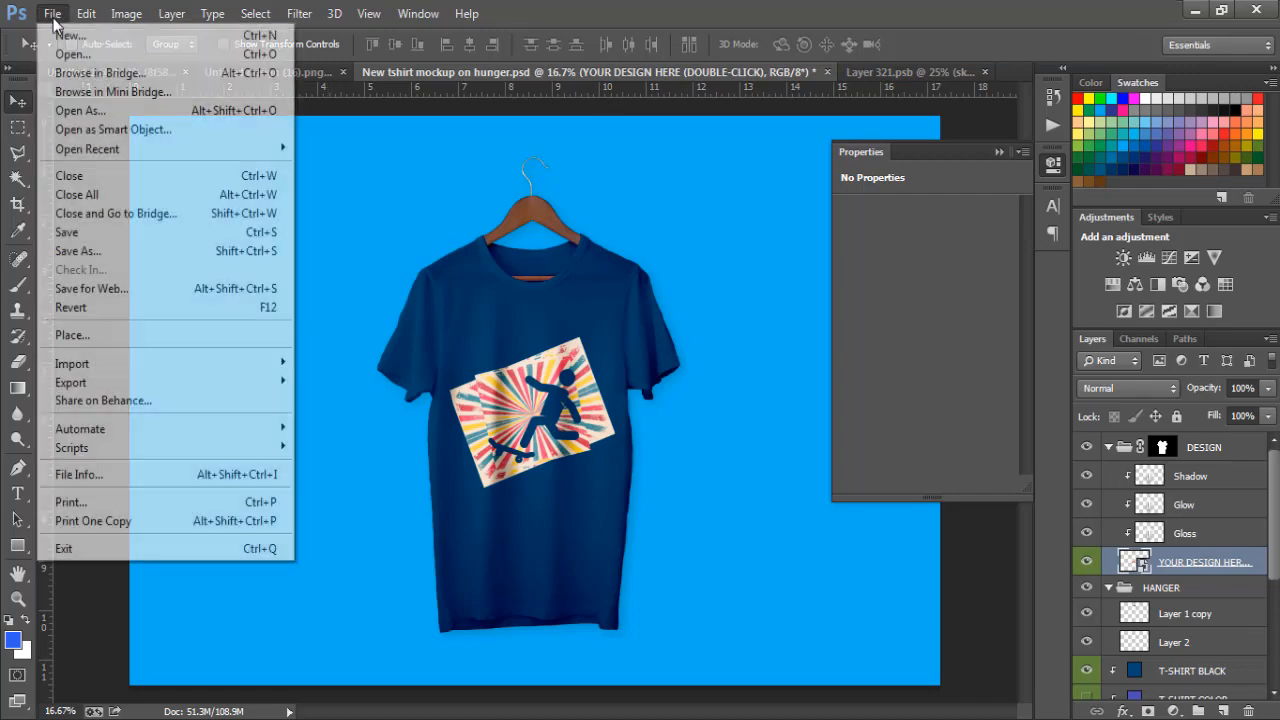
left_click(67, 249)
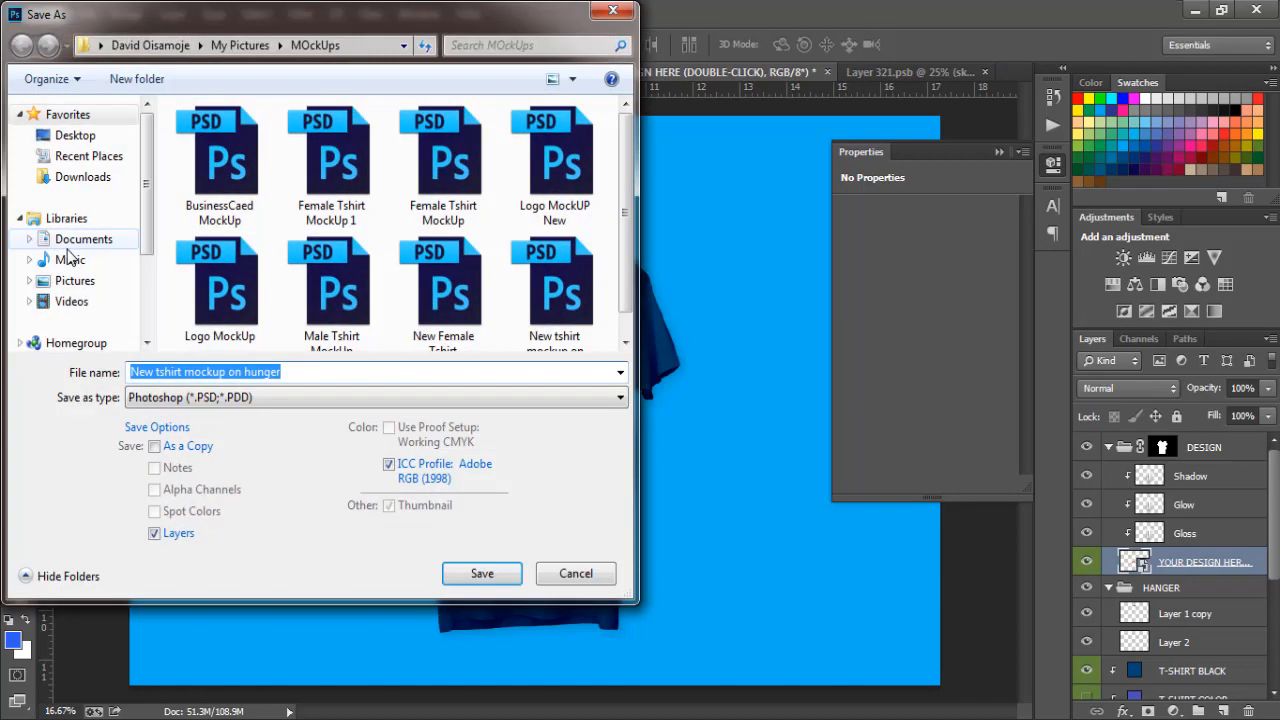
left_click(84, 286)
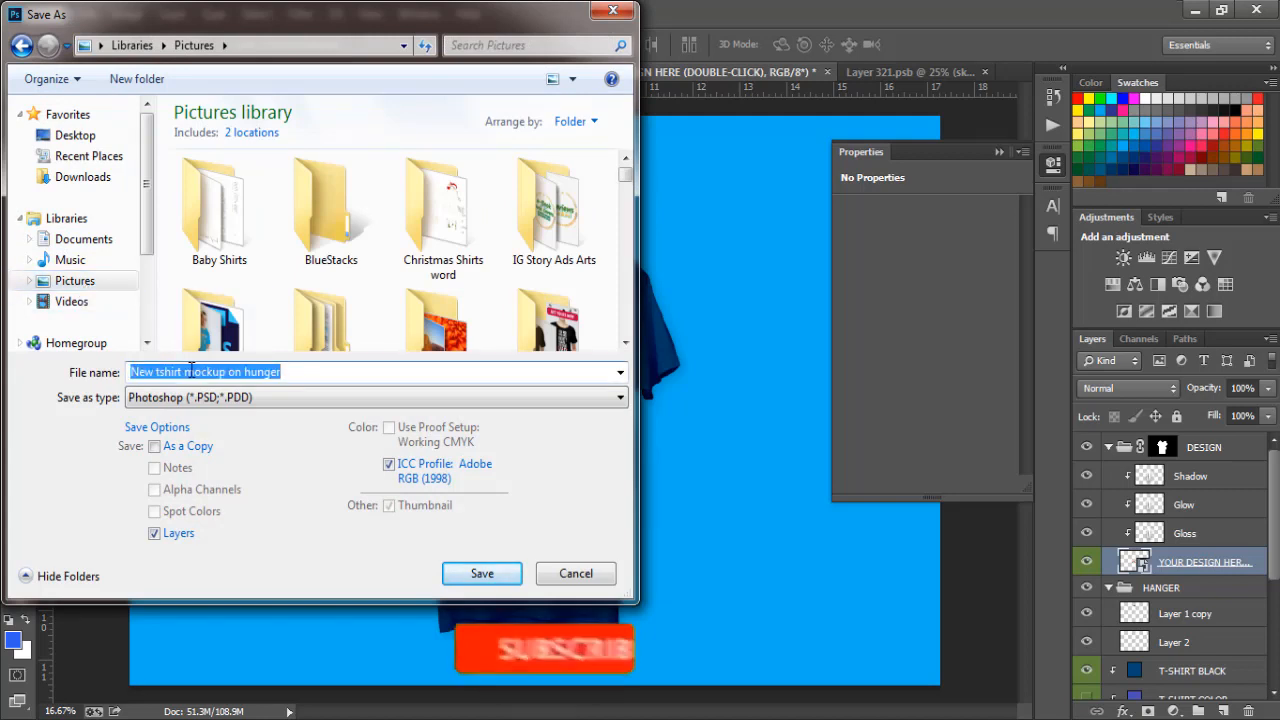
type("sk")
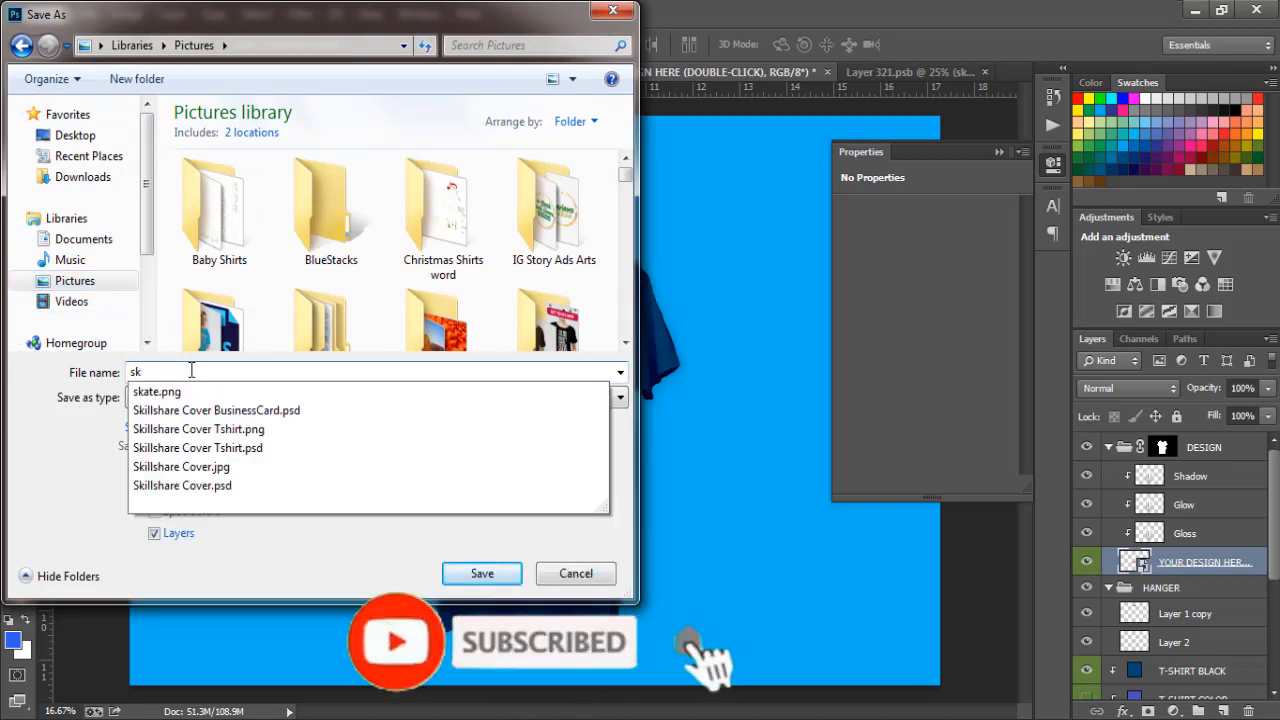
key("Down")
key("BackSpace")
key("BackSpace")
key("BackSpace")
key("BackSpace")
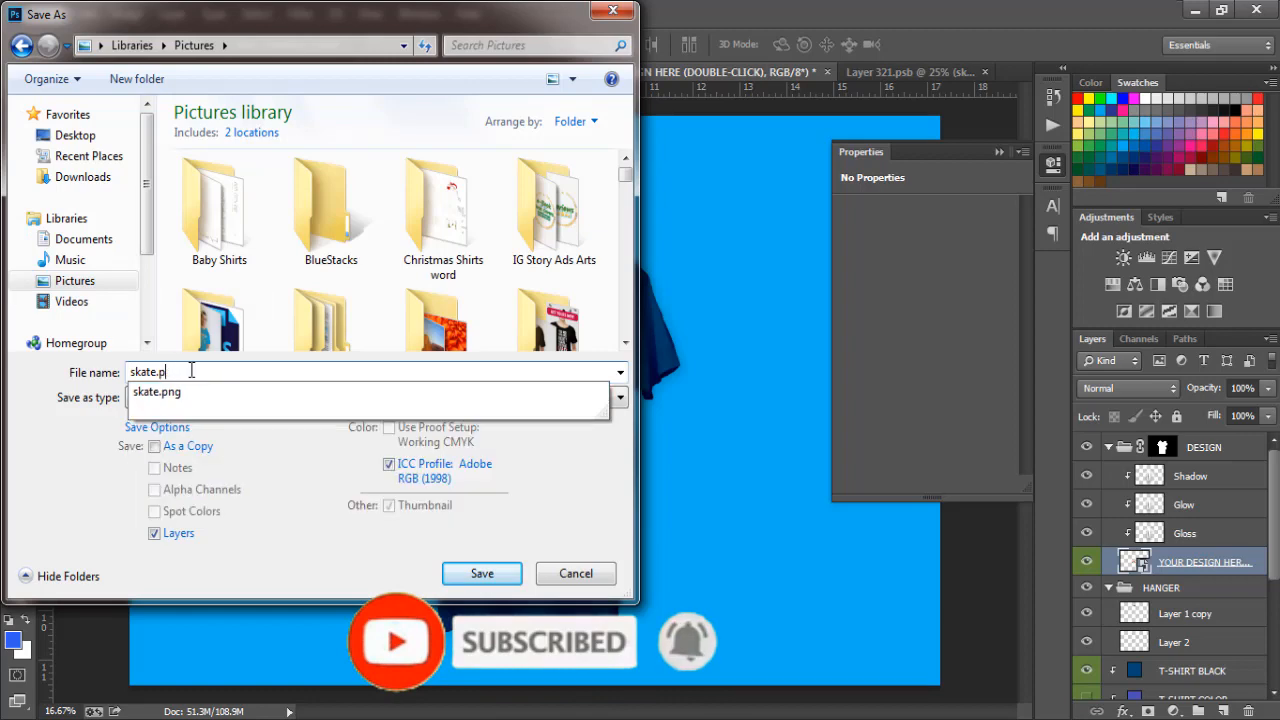
type("full")
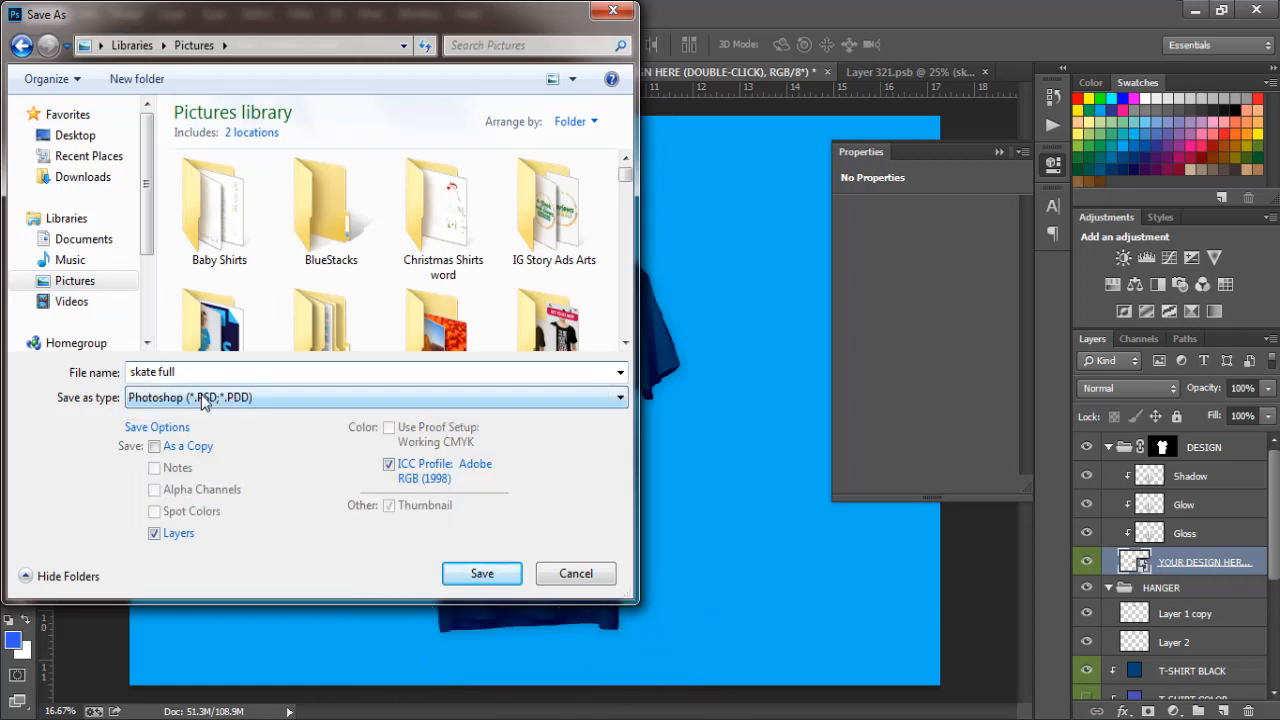
left_click(203, 399)
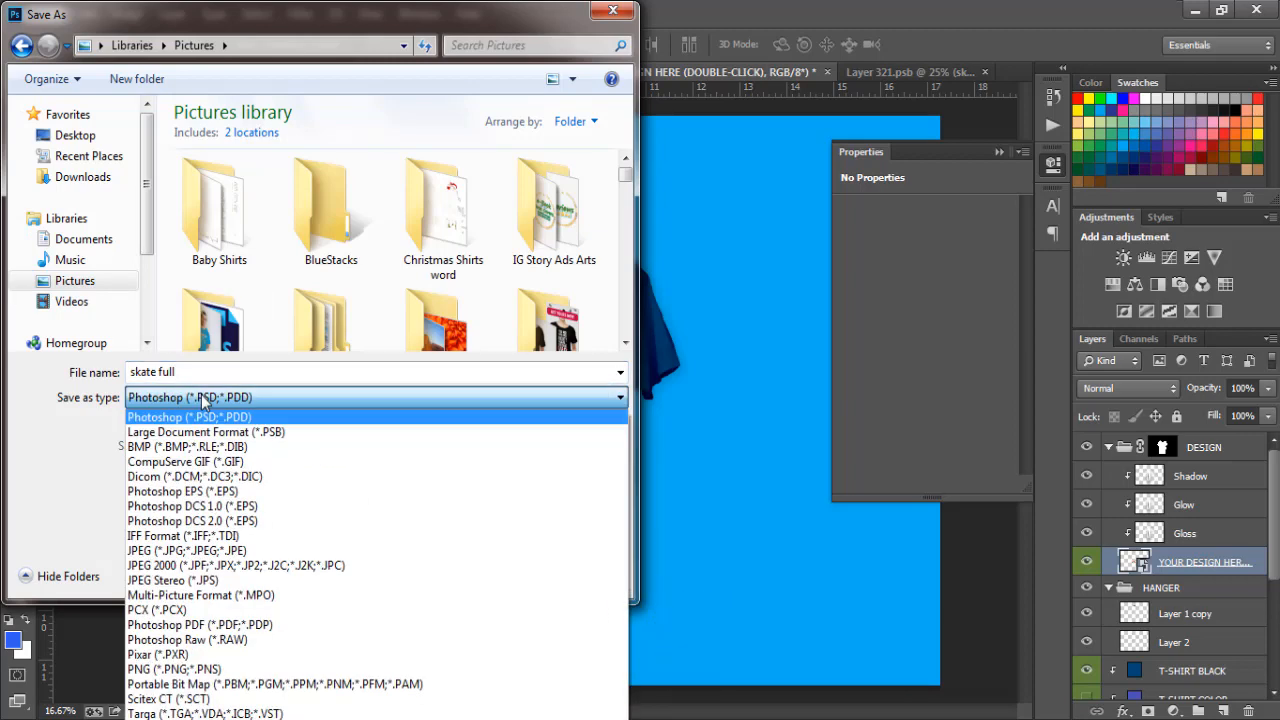
left_click(175, 552)
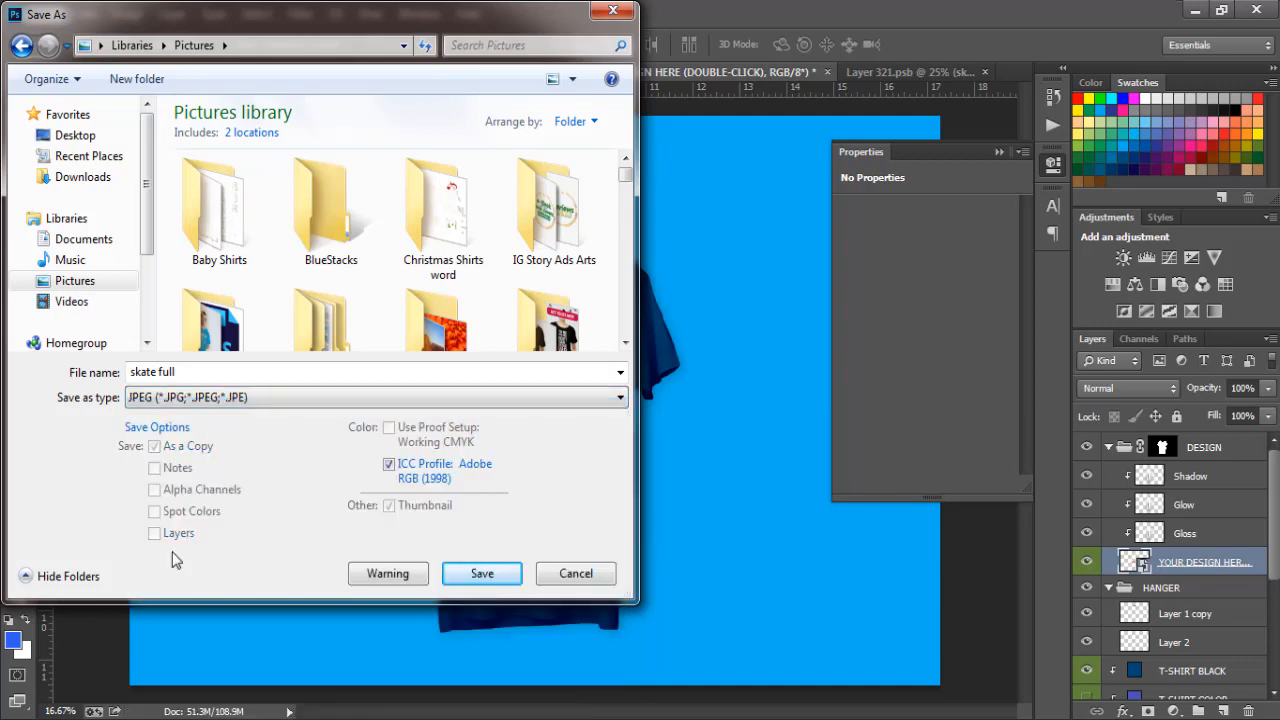
left_click(488, 574)
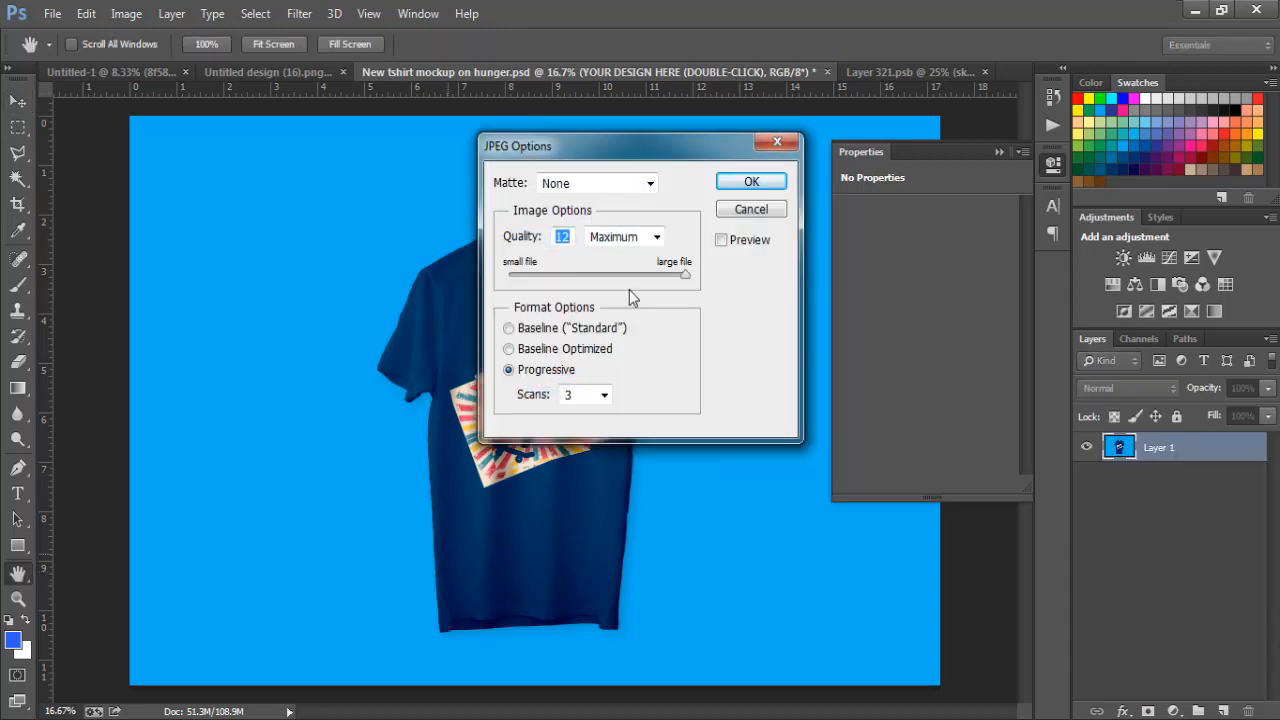
left_click(729, 182)
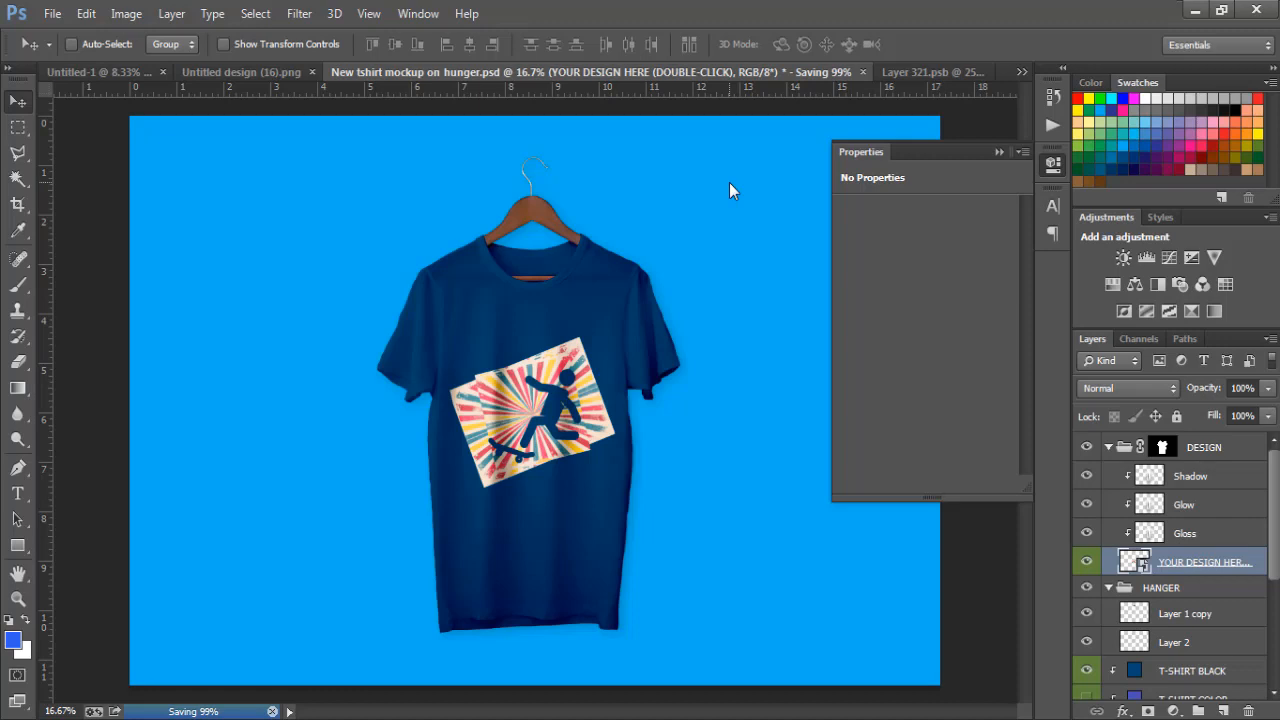
Collapse the Properties panel beside the finished T-shirt mockup
left_click(999, 152)
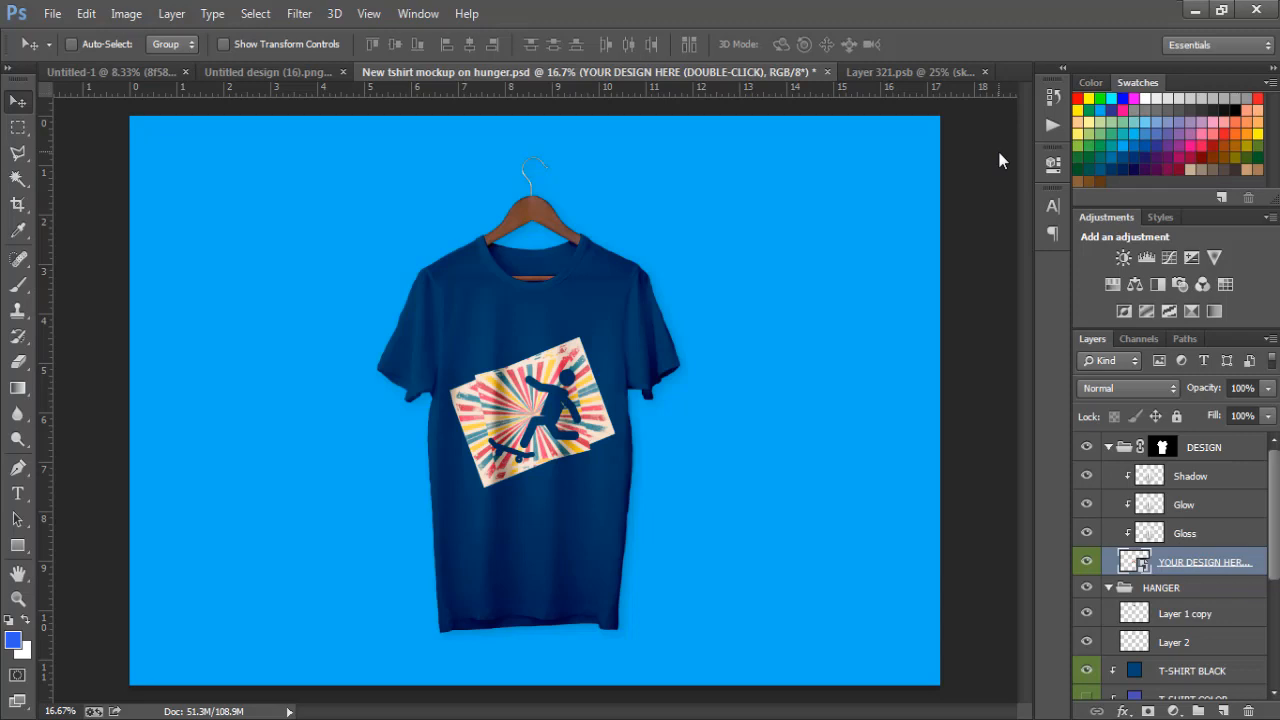
left_click(665, 719)
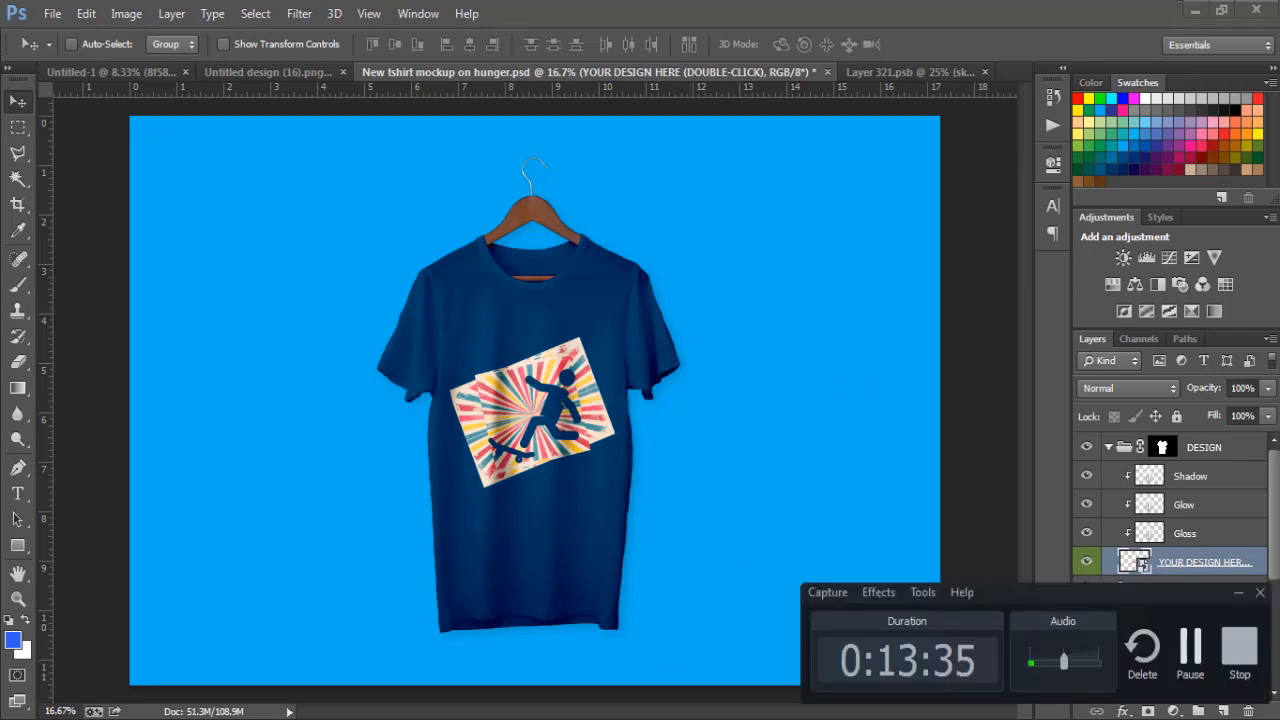